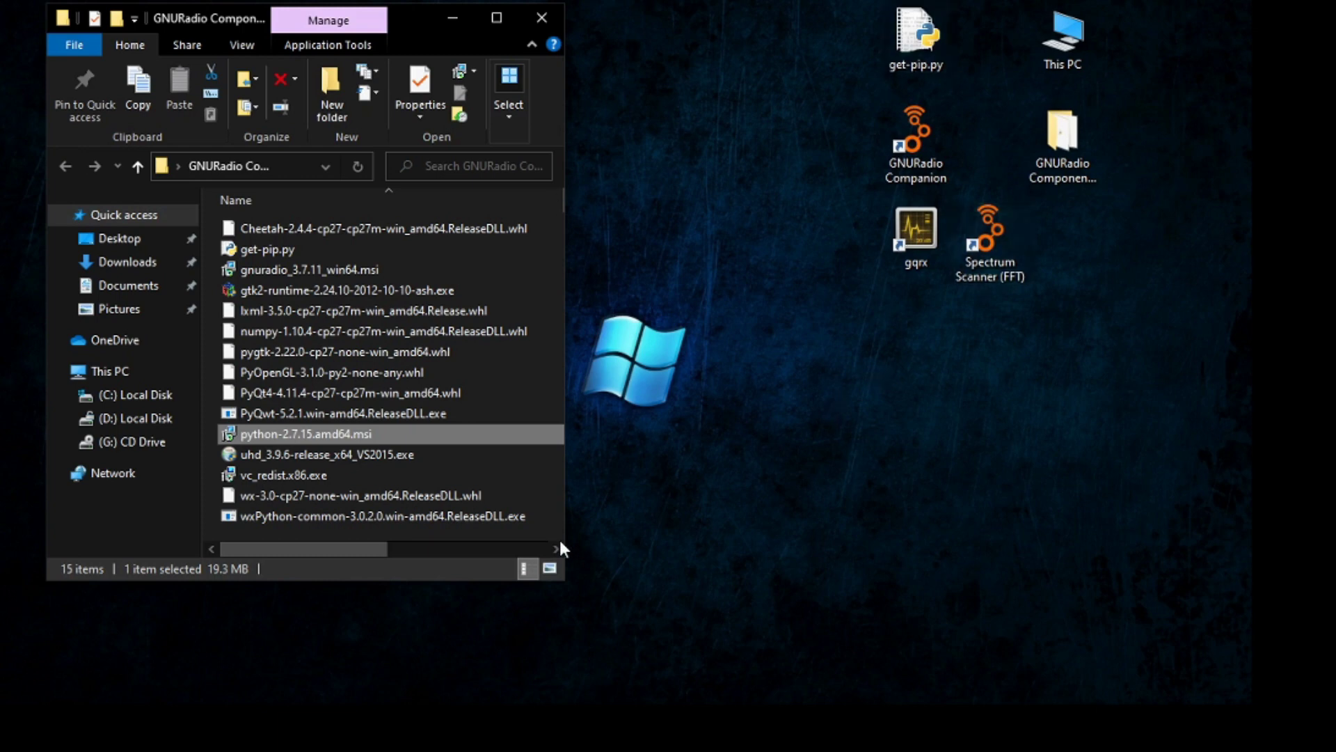
Step: Close the extra folder window and move the GNURadio Components folder window to the left
click(1063, 139)
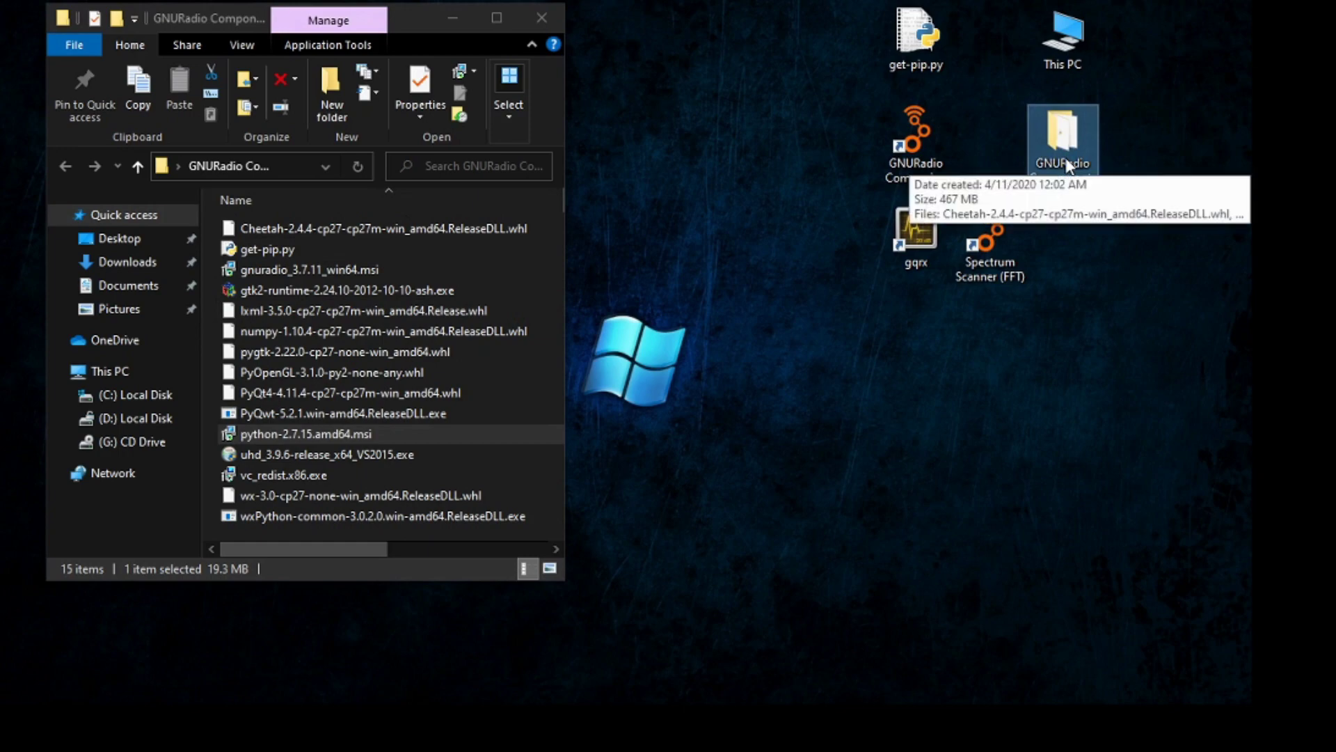
click(542, 18)
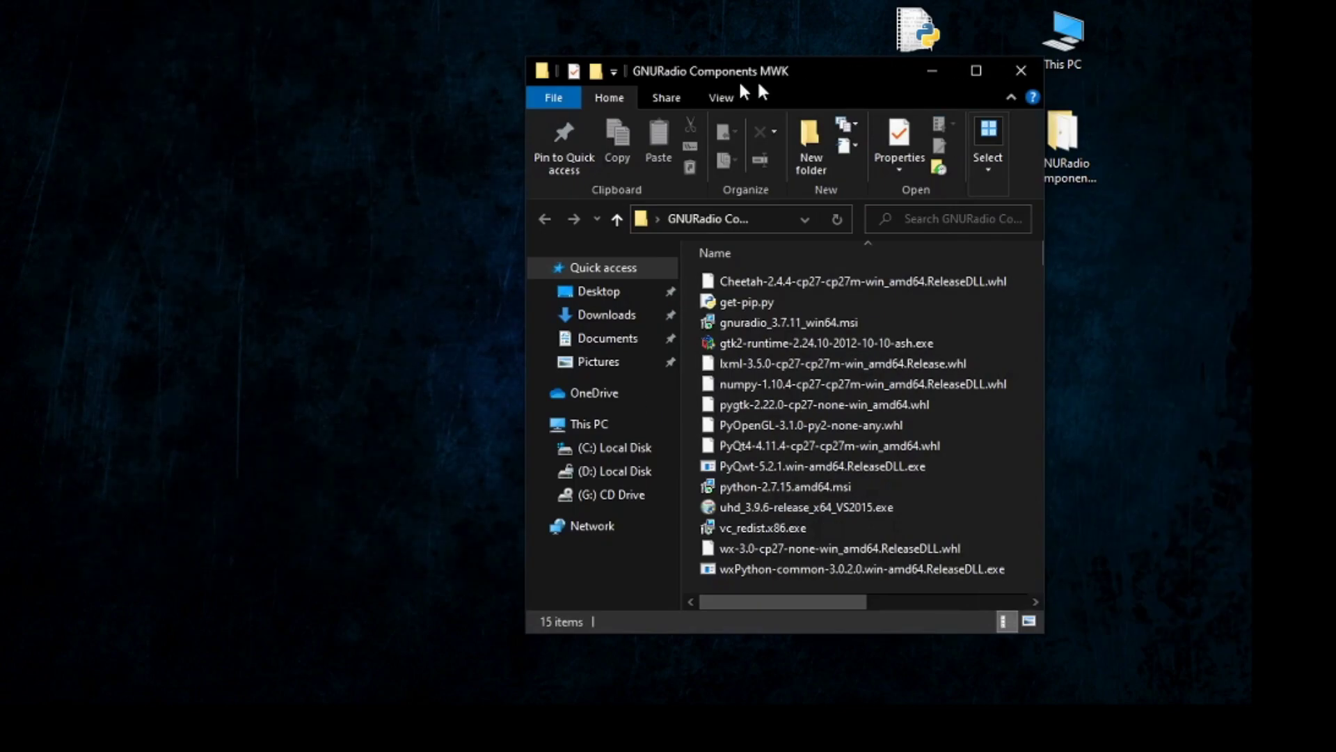
drag(833, 76, 433, 57)
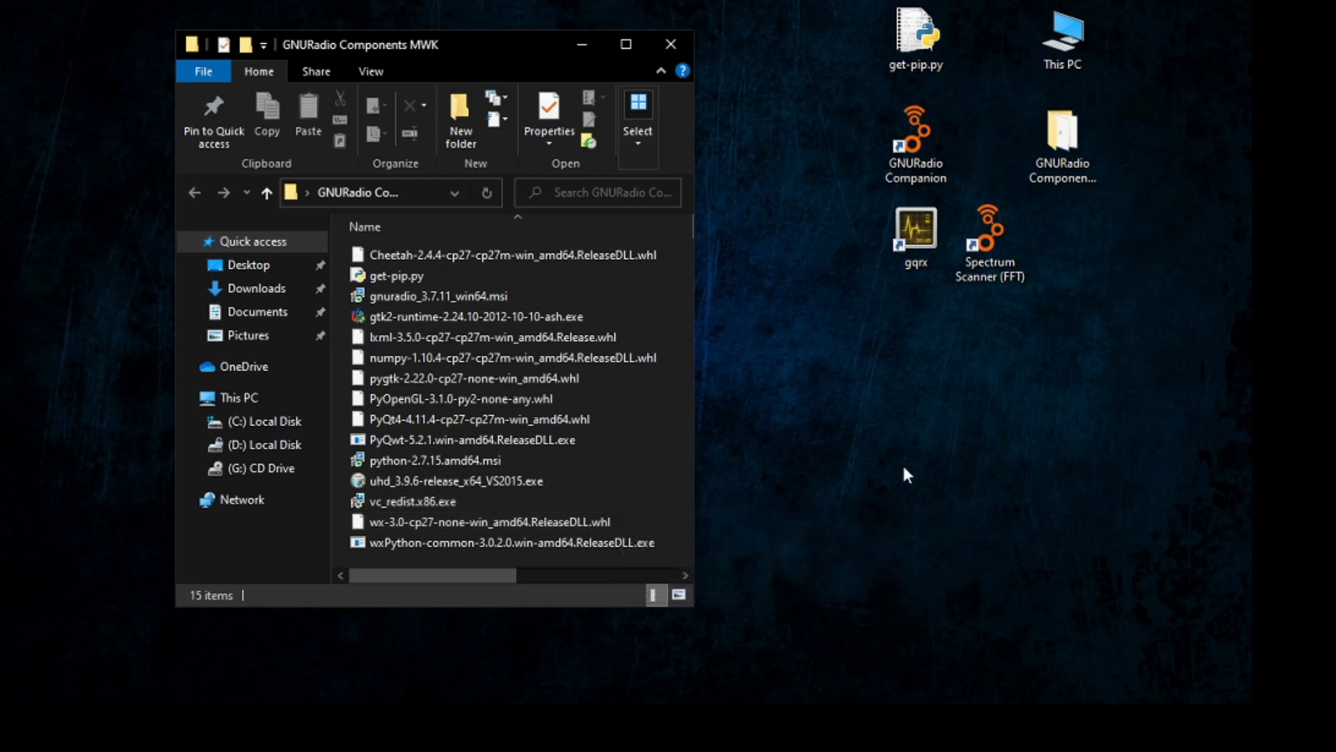
scroll(533, 450, right, 3)
scroll(533, 450, left, 3)
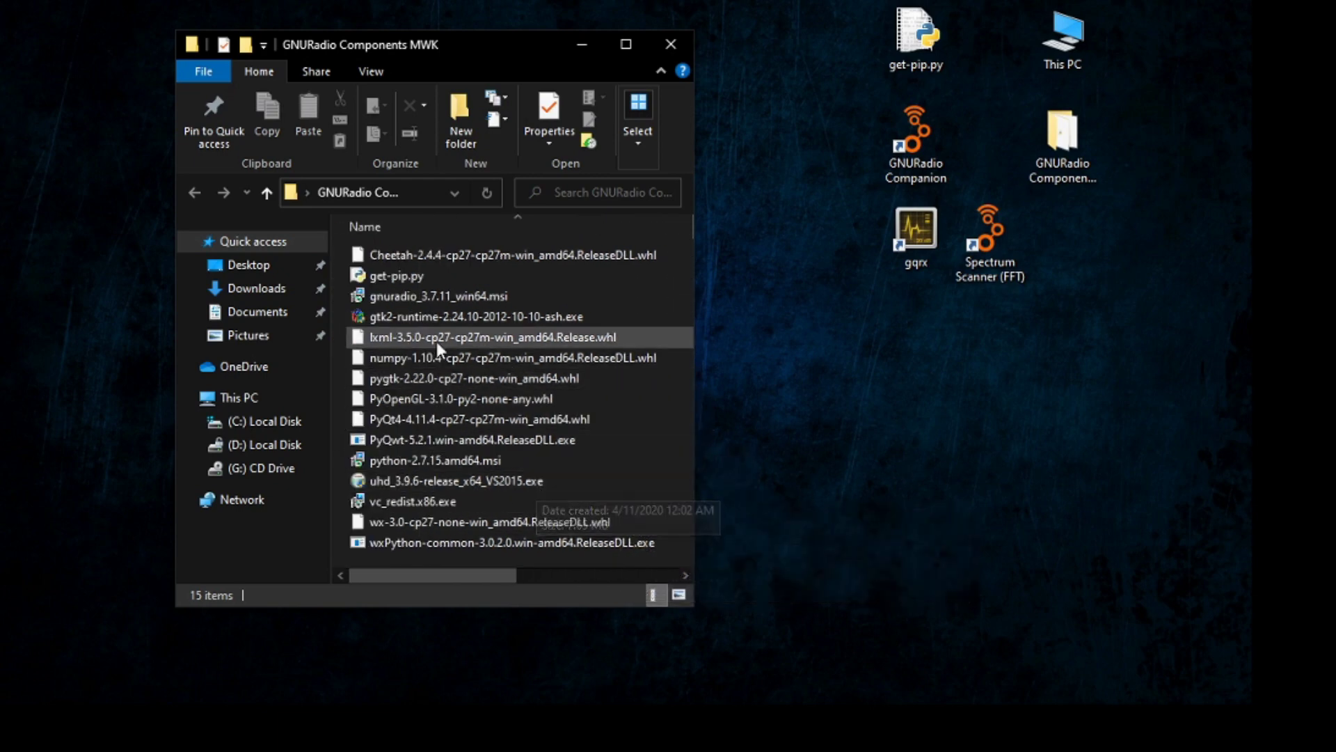
Step: Launch the Visual C++ 2017 redistributable installer vc_redist.x86.exe, then cancel it
click(500, 501)
double_click(427, 500)
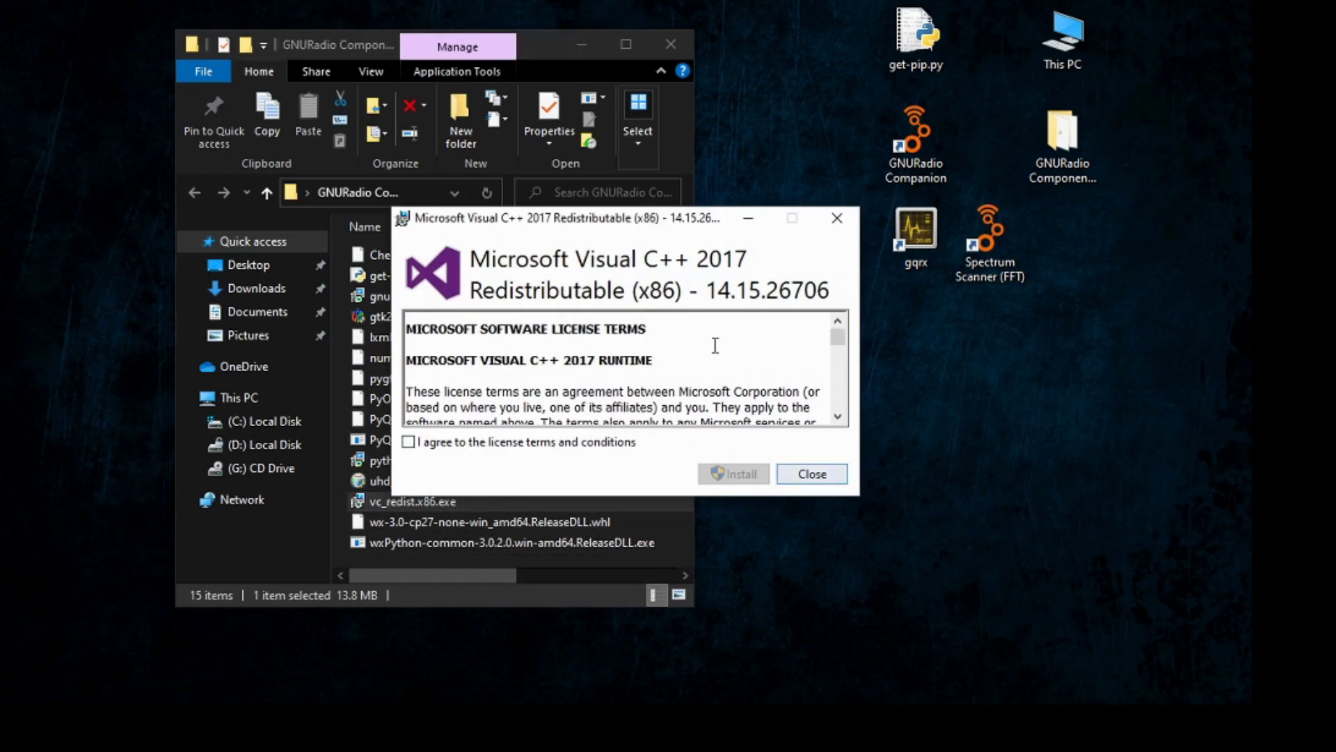
click(808, 478)
click(711, 428)
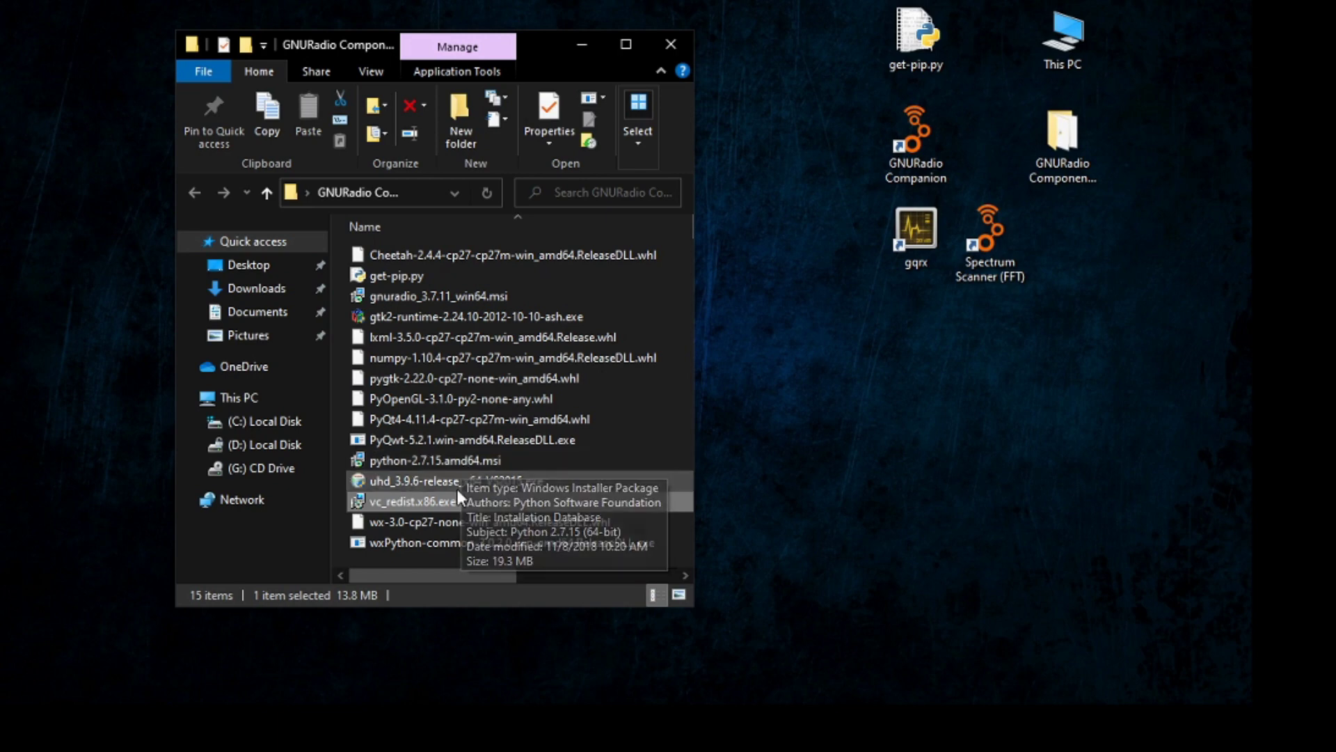
Step: Launch the python-2.7.15.amd64.msi setup, then cancel the wizard
click(450, 463)
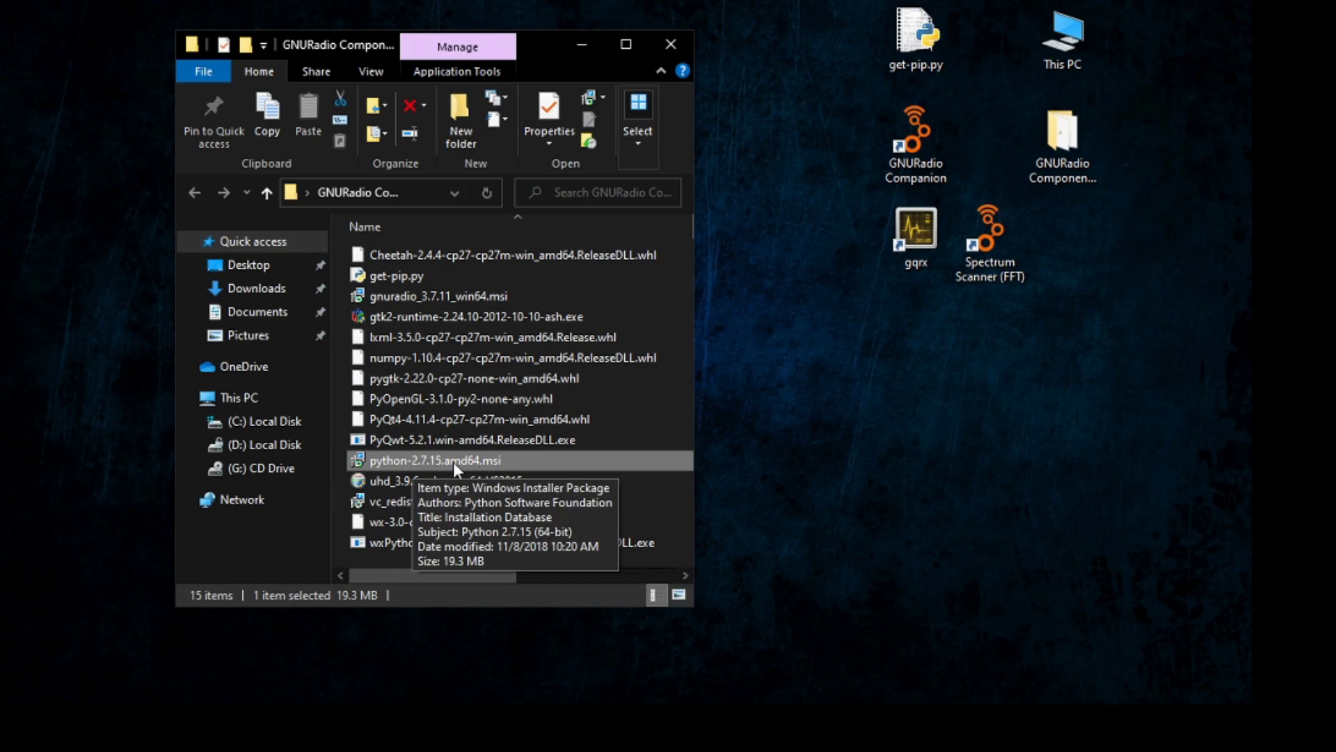
double_click(462, 462)
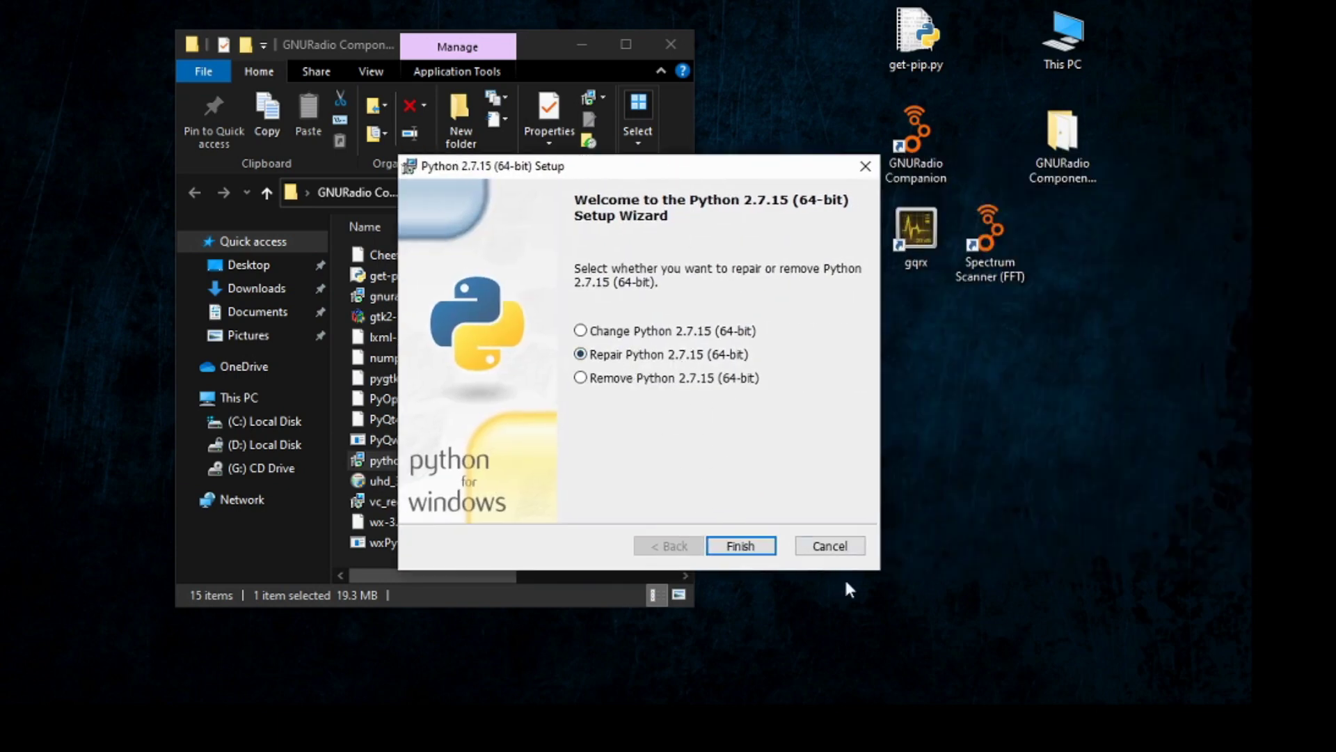
click(821, 545)
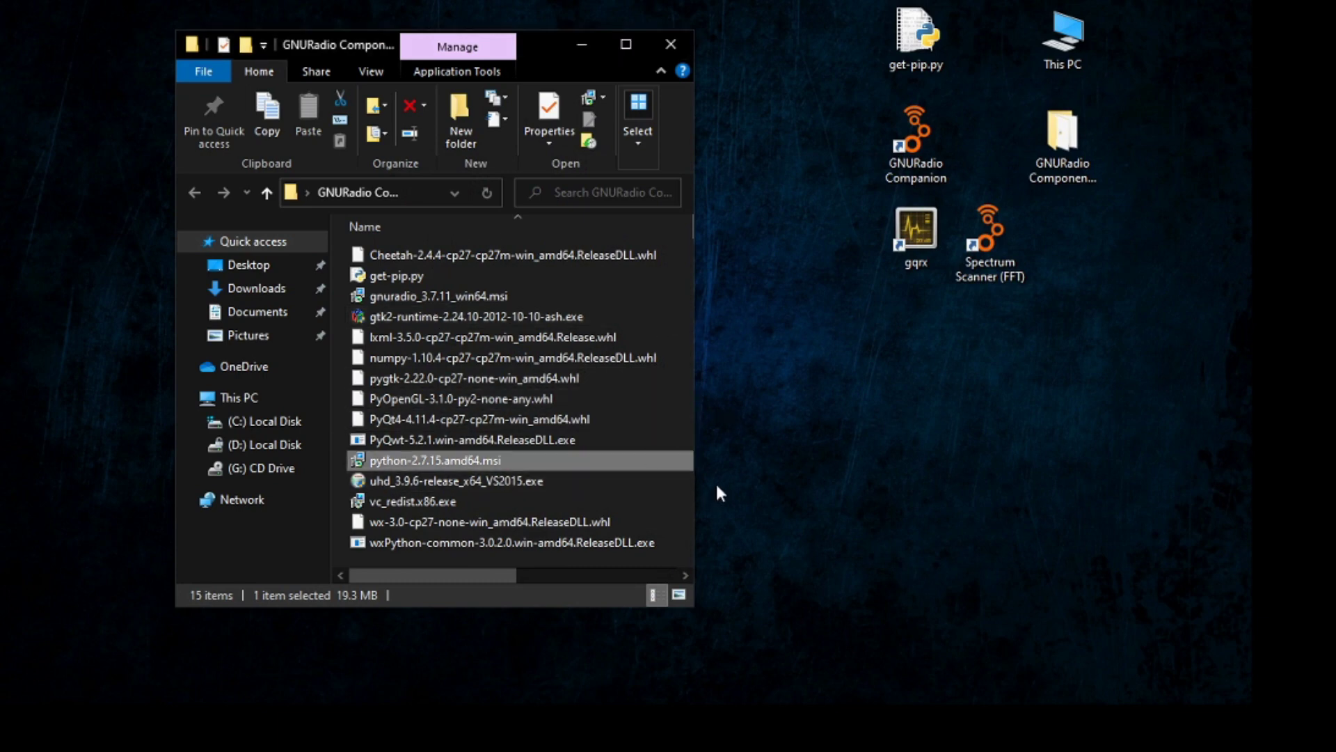
Step: Open Environment Variables through This PC's Properties and Advanced system settings
right_click(1062, 38)
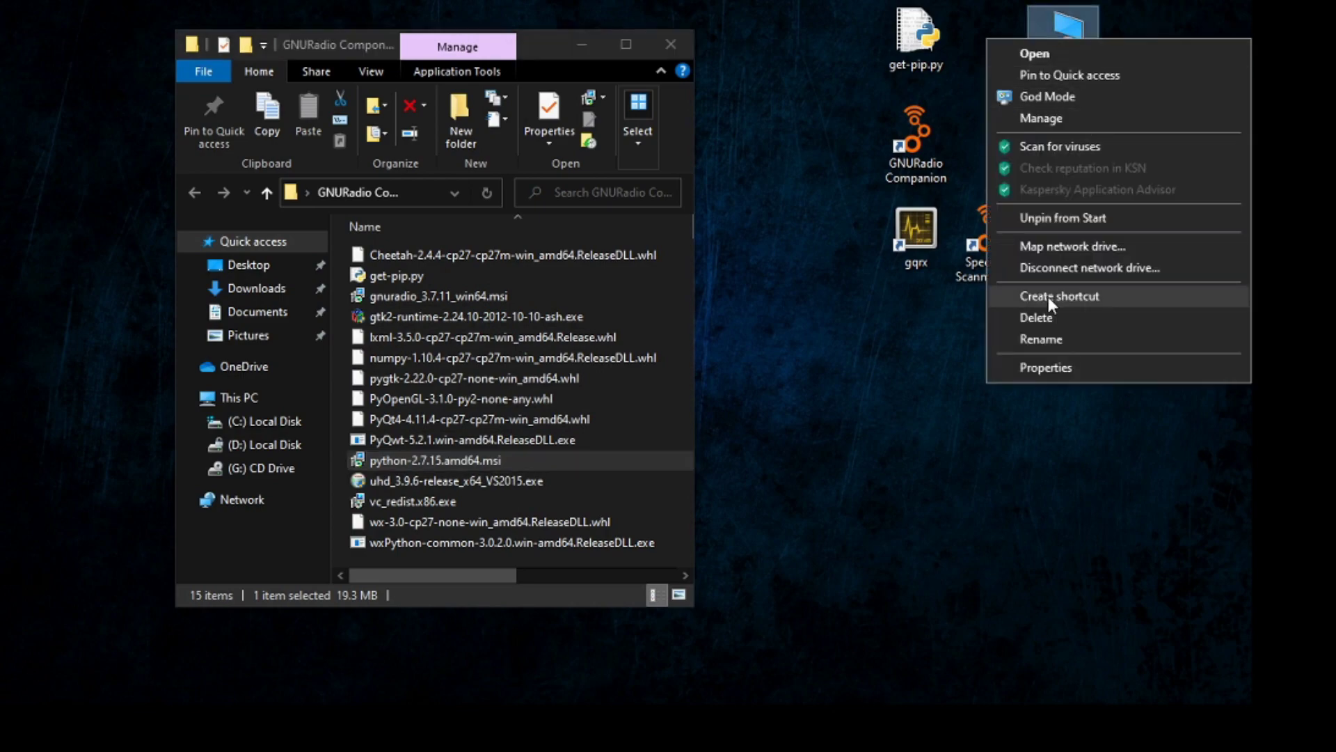
click(1067, 365)
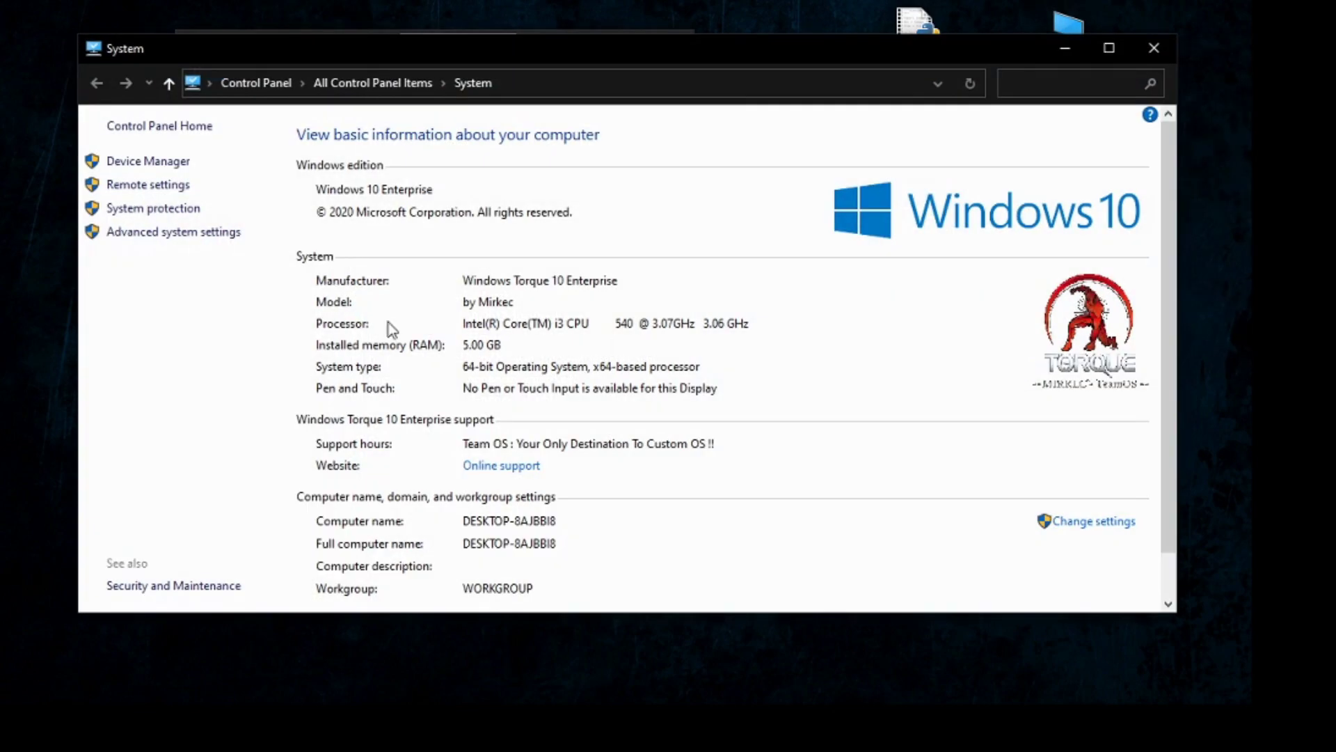
click(173, 234)
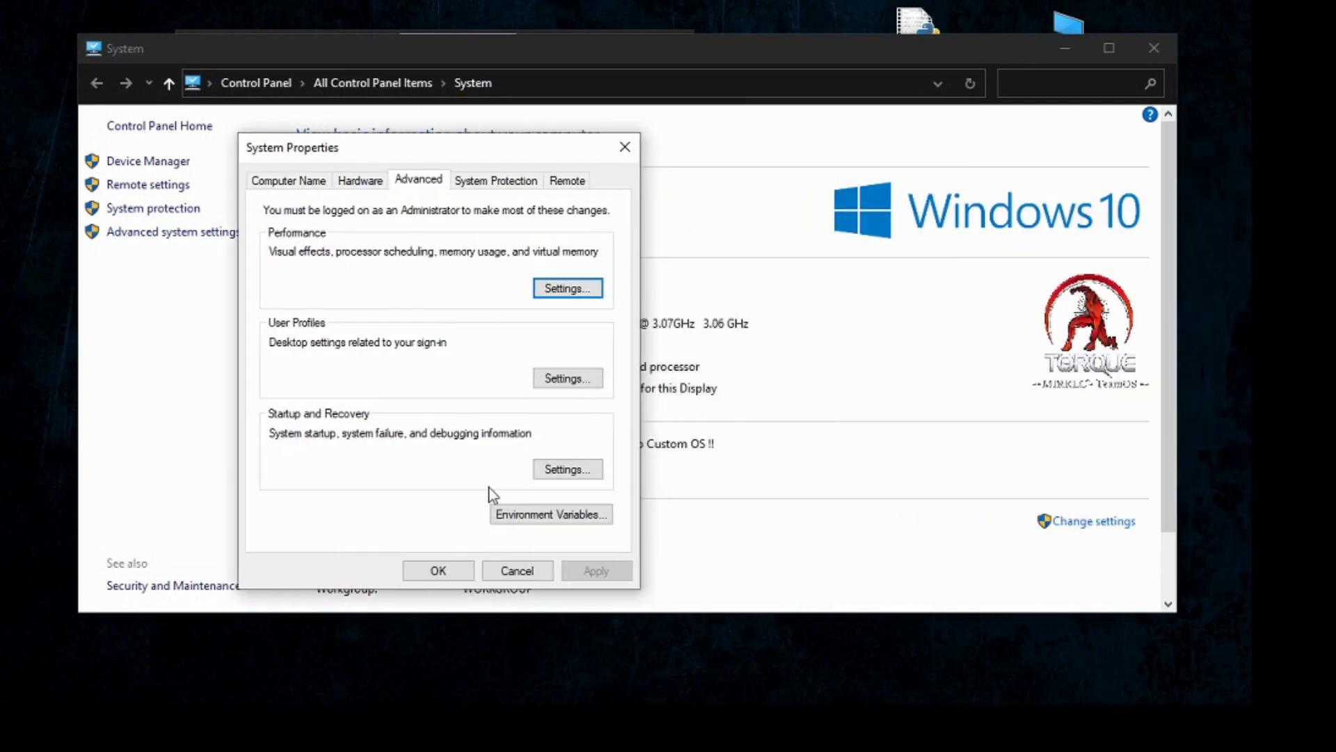
click(544, 527)
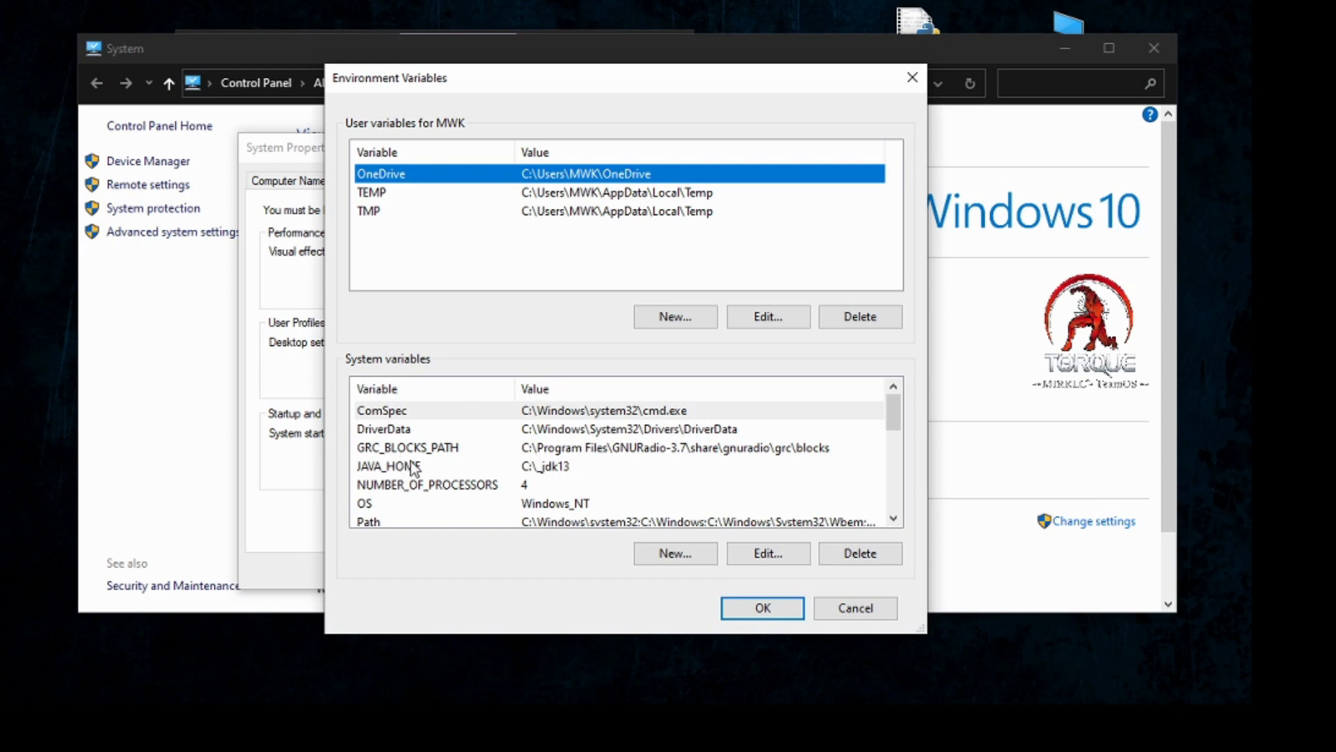
Step: Edit the system Path variable, add a blank entry, then discard the change
scroll(419, 507, down, 2)
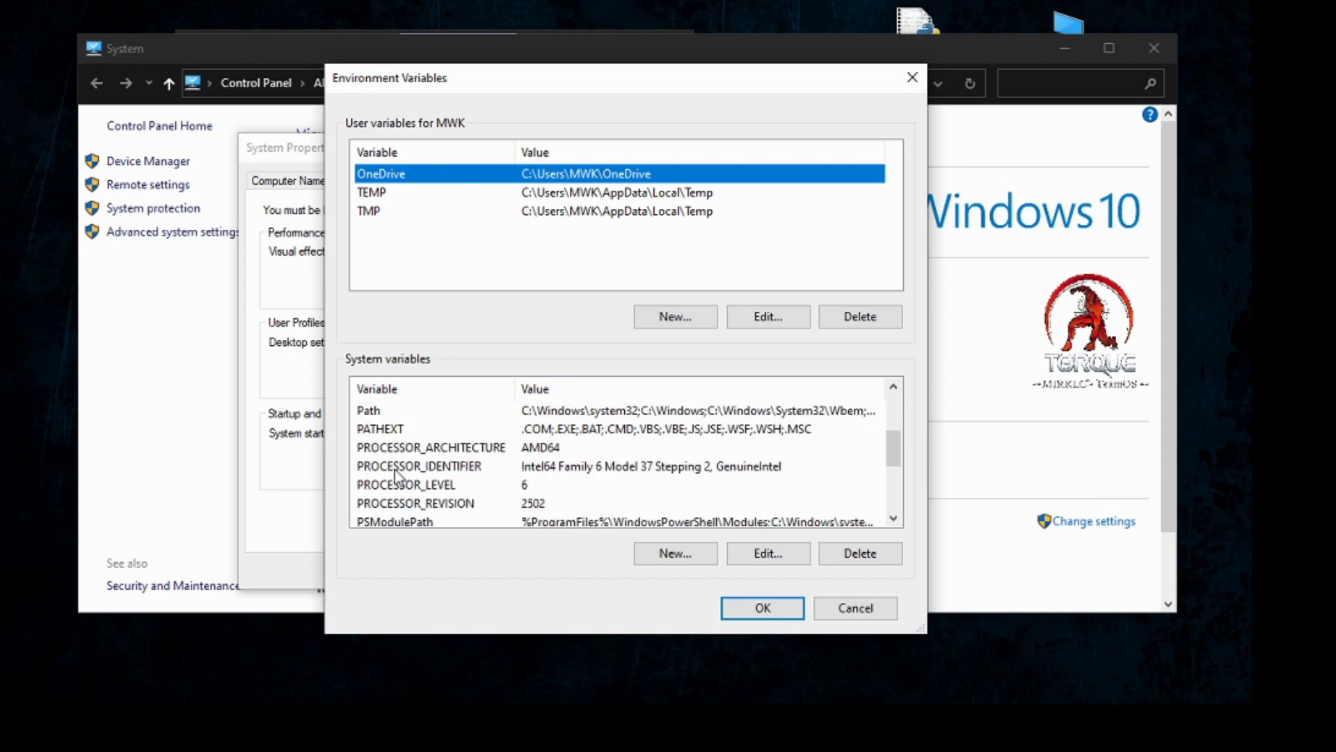
double_click(389, 409)
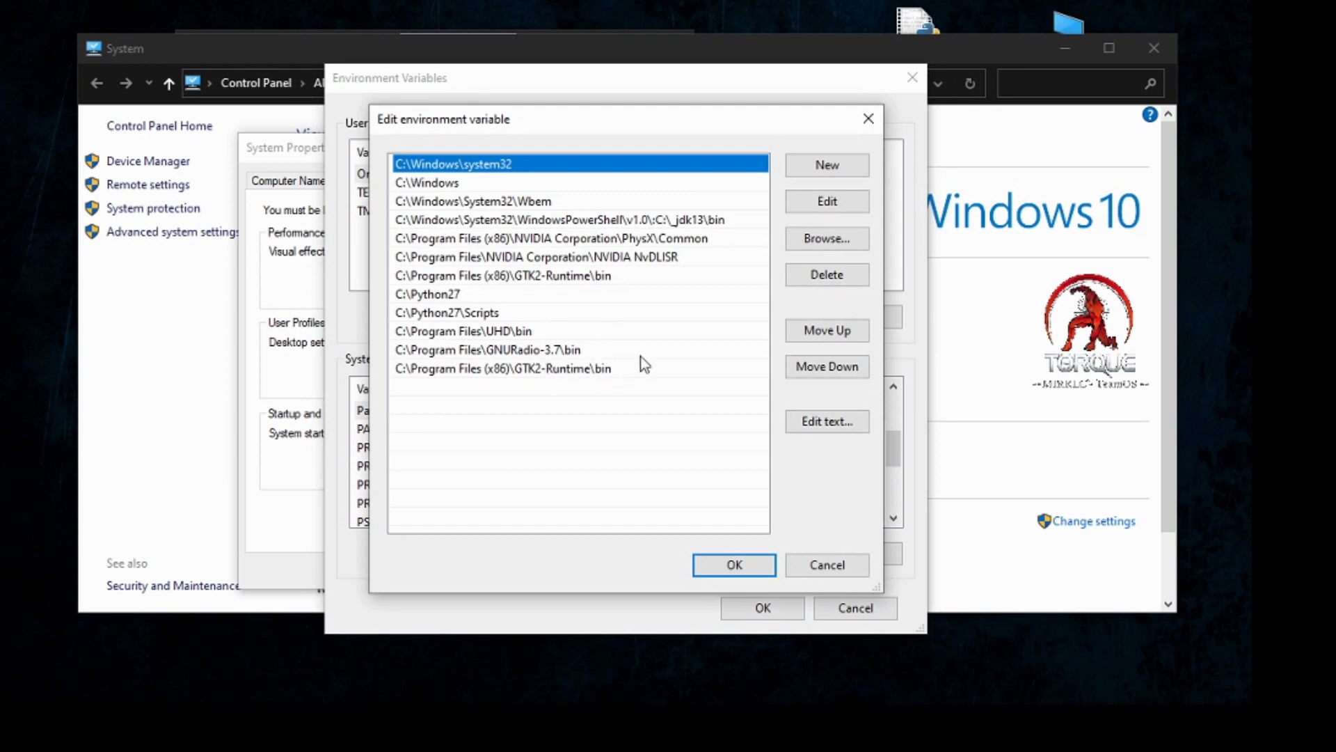
click(821, 170)
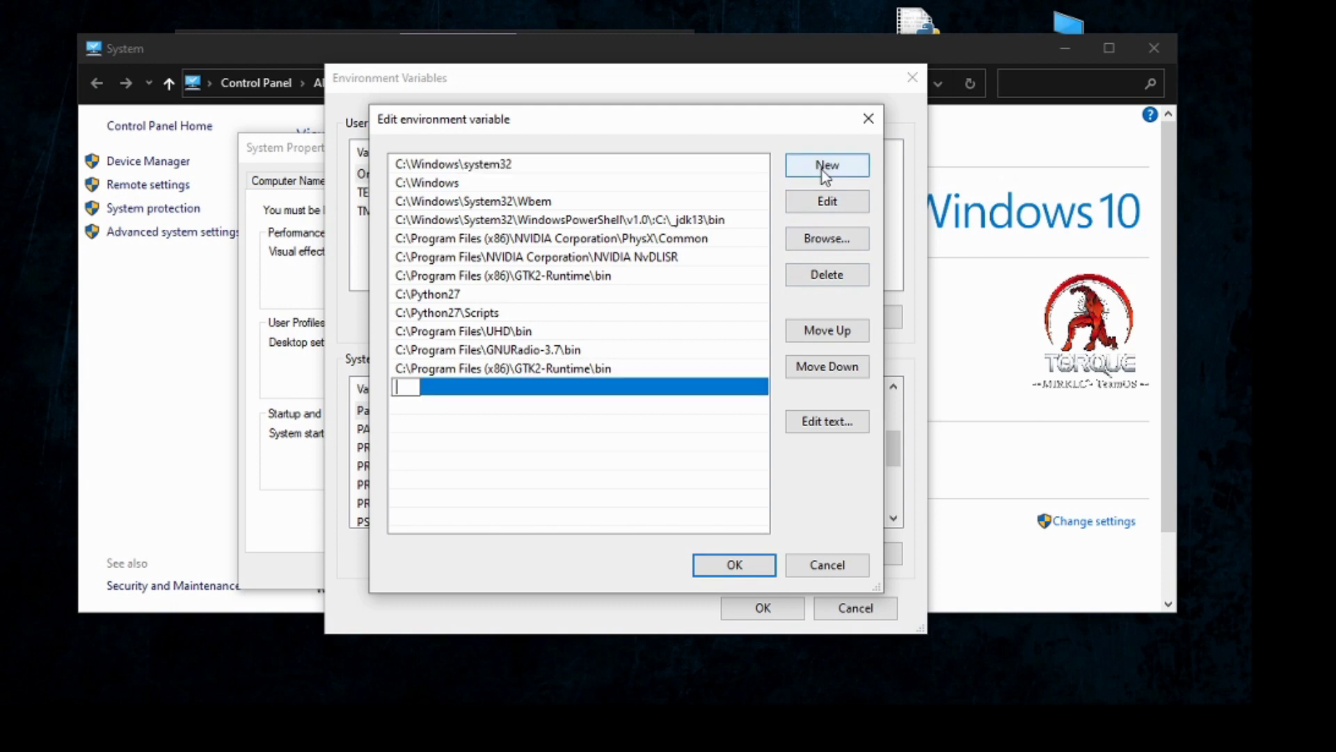
click(807, 565)
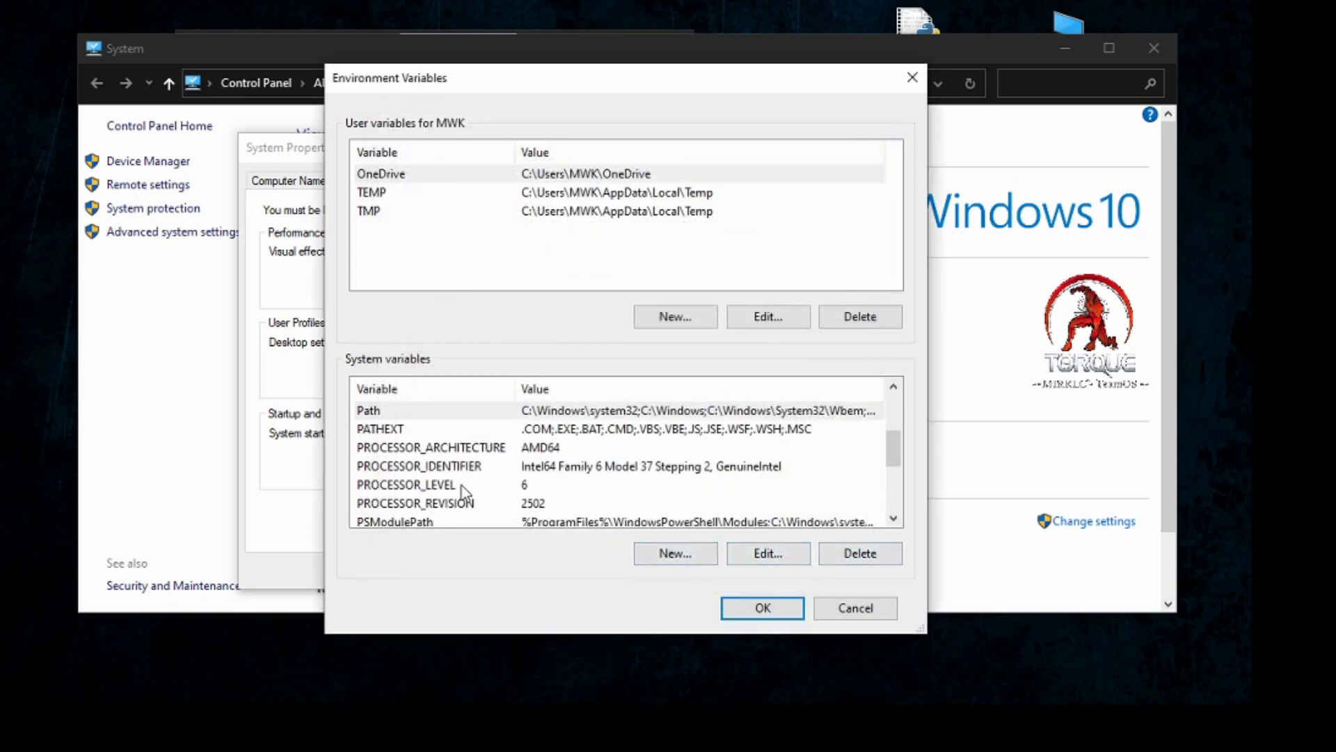
Step: Reopen the system Path, review the C:\Python27 and C:\Python27\Scripts entries, and accept
double_click(374, 411)
click(426, 295)
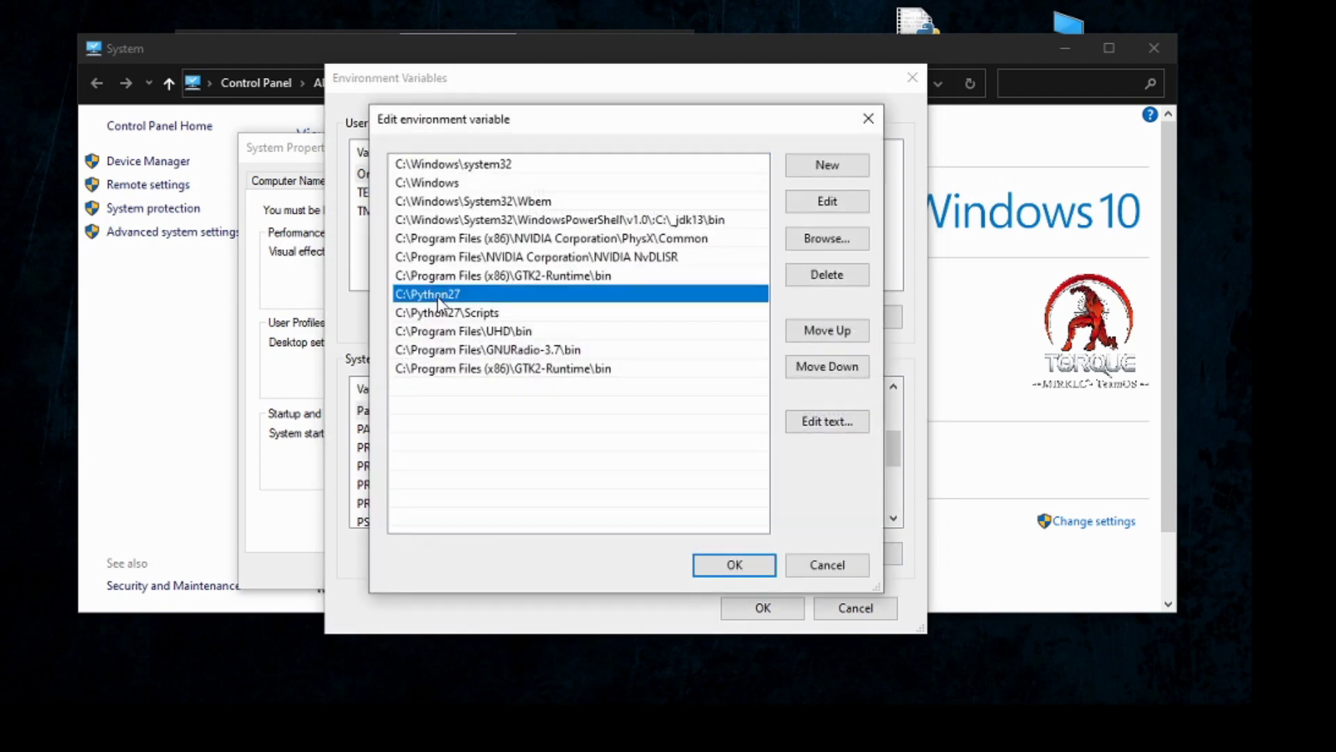
click(427, 295)
double_click(477, 314)
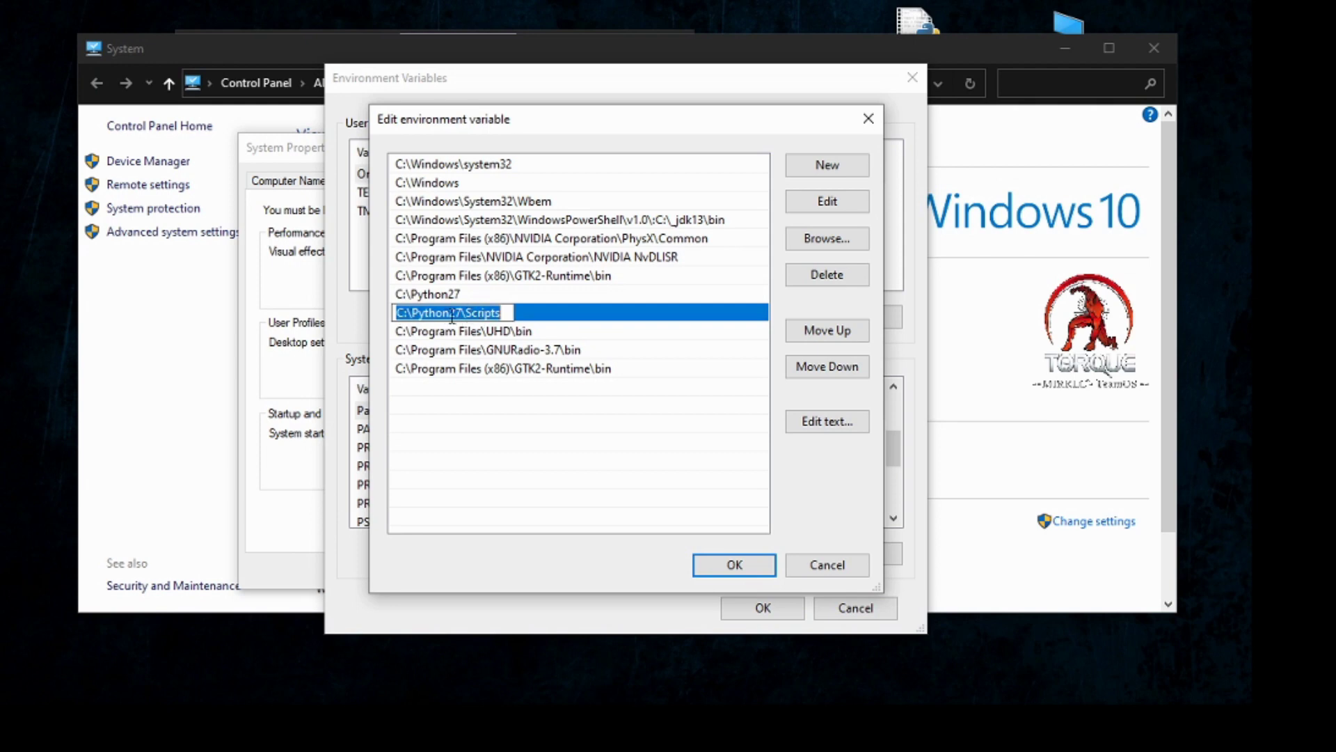
click(827, 564)
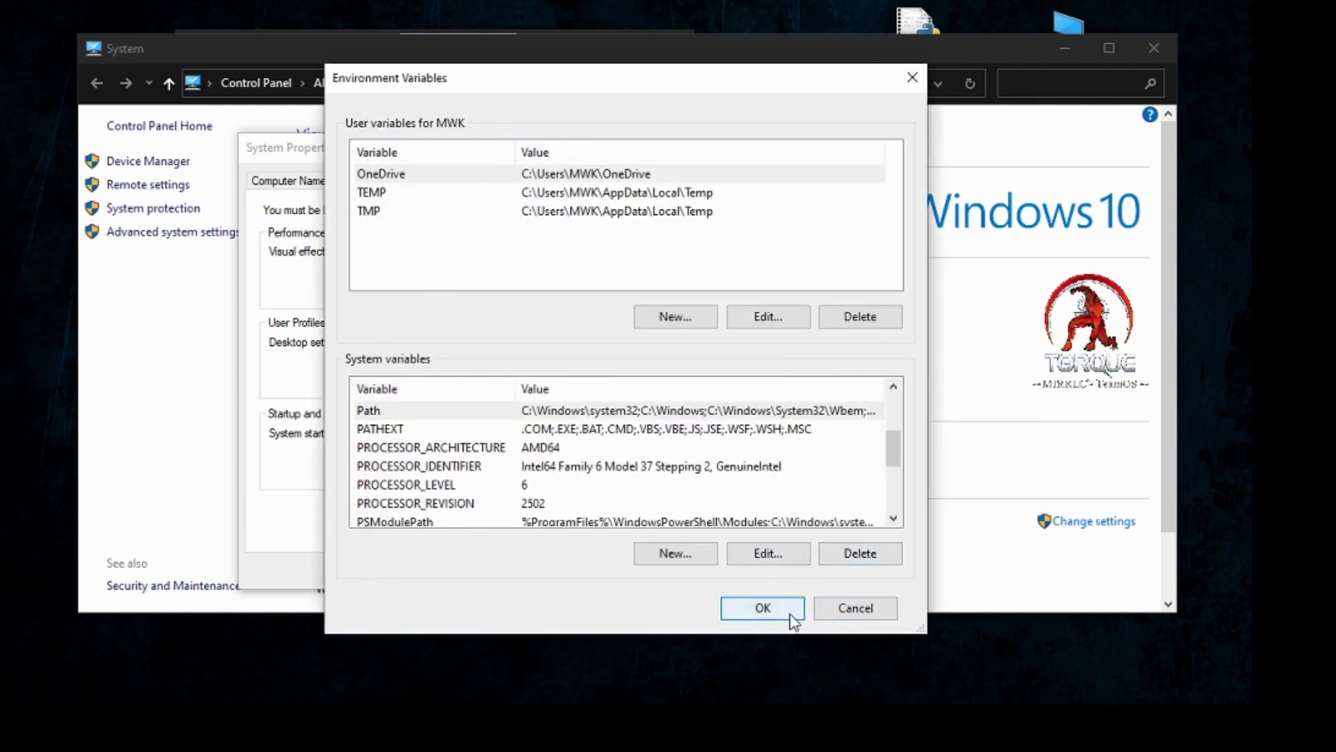
Step: Apply the environment variables, then close System Properties and the System window
click(855, 615)
click(445, 570)
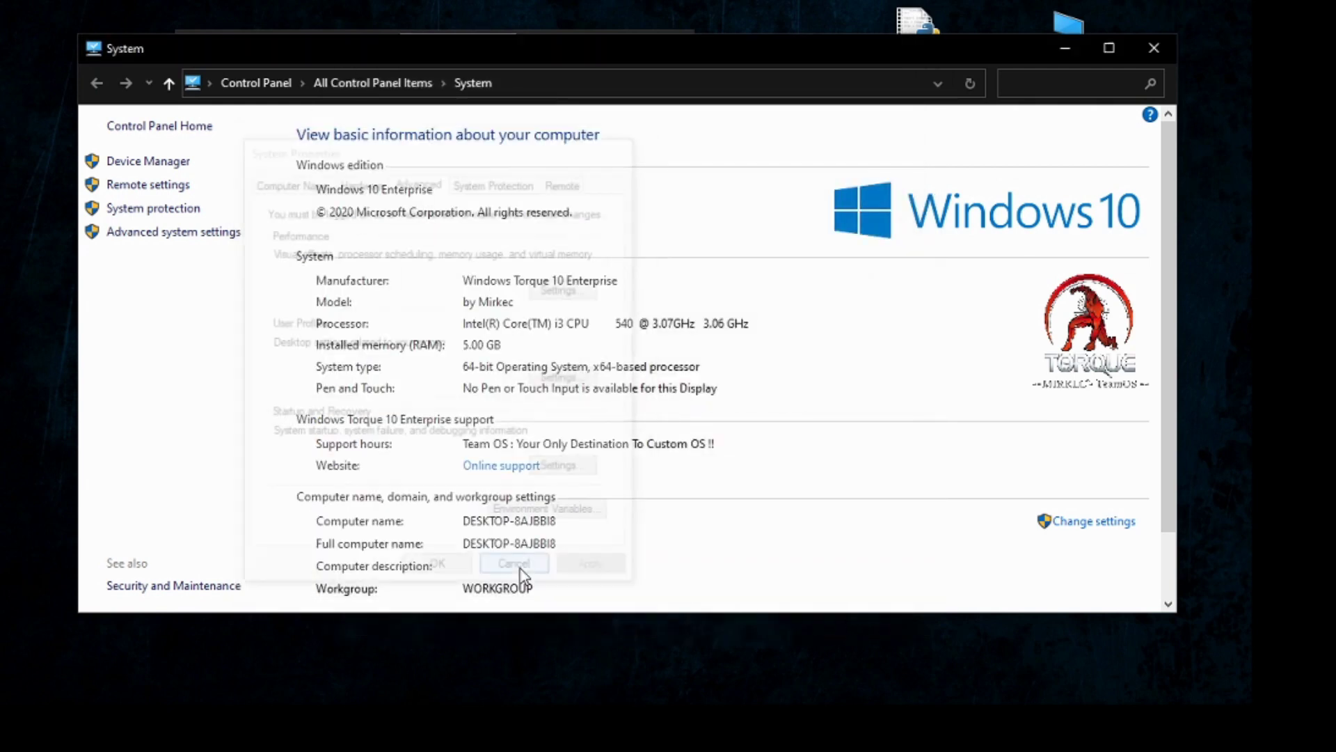
click(1152, 61)
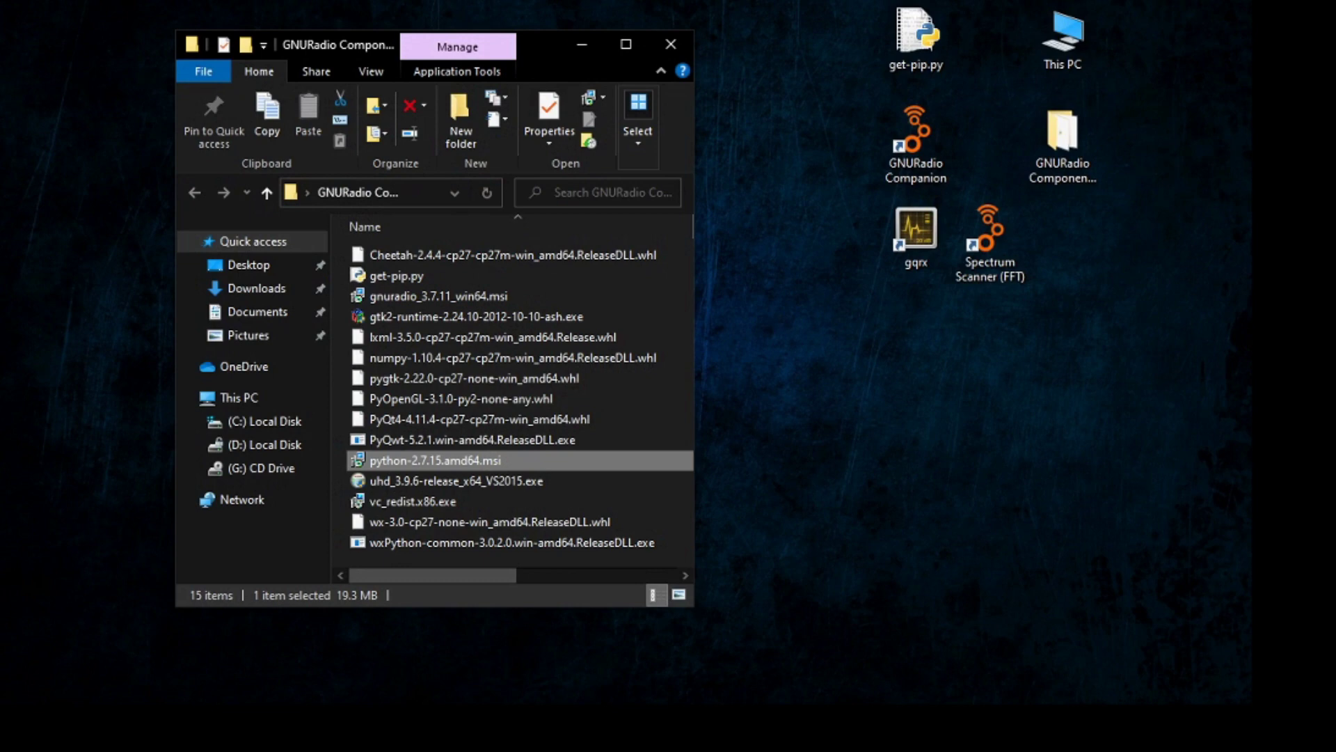
key(alt+Tab)
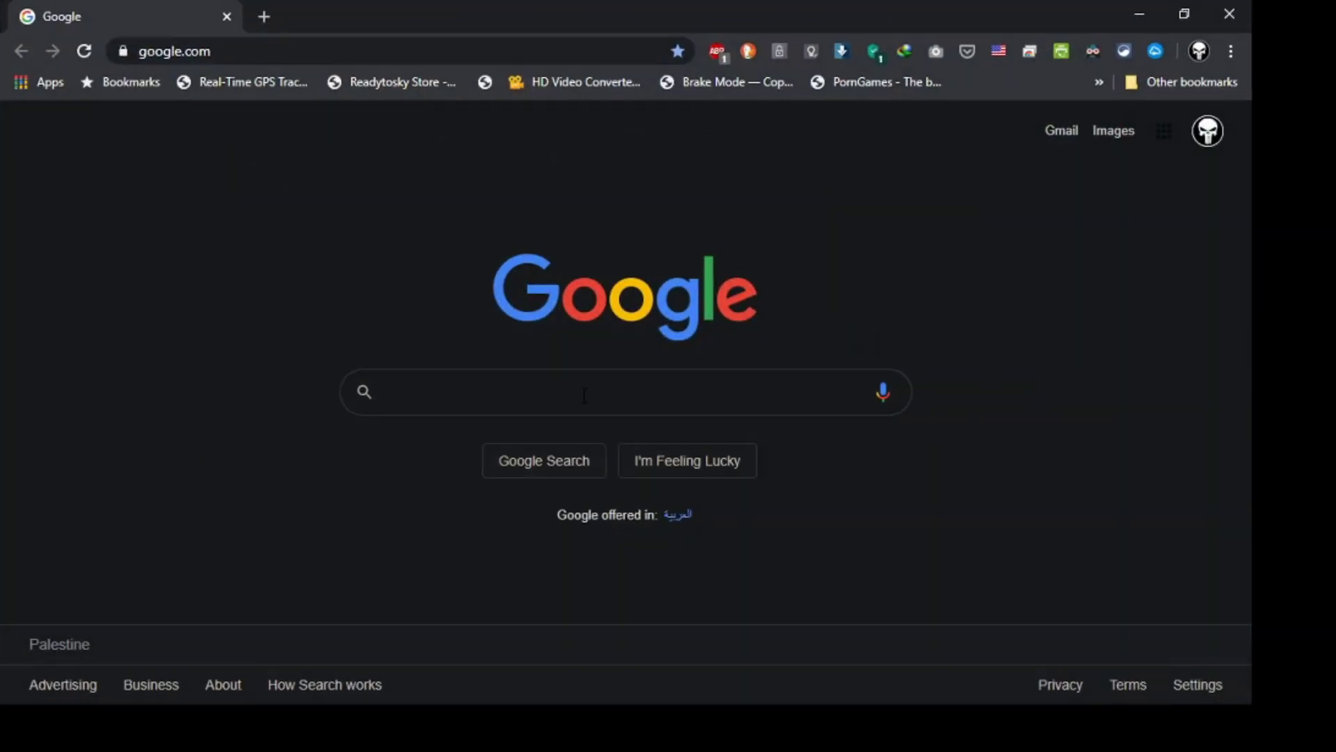
click(565, 398)
click(445, 432)
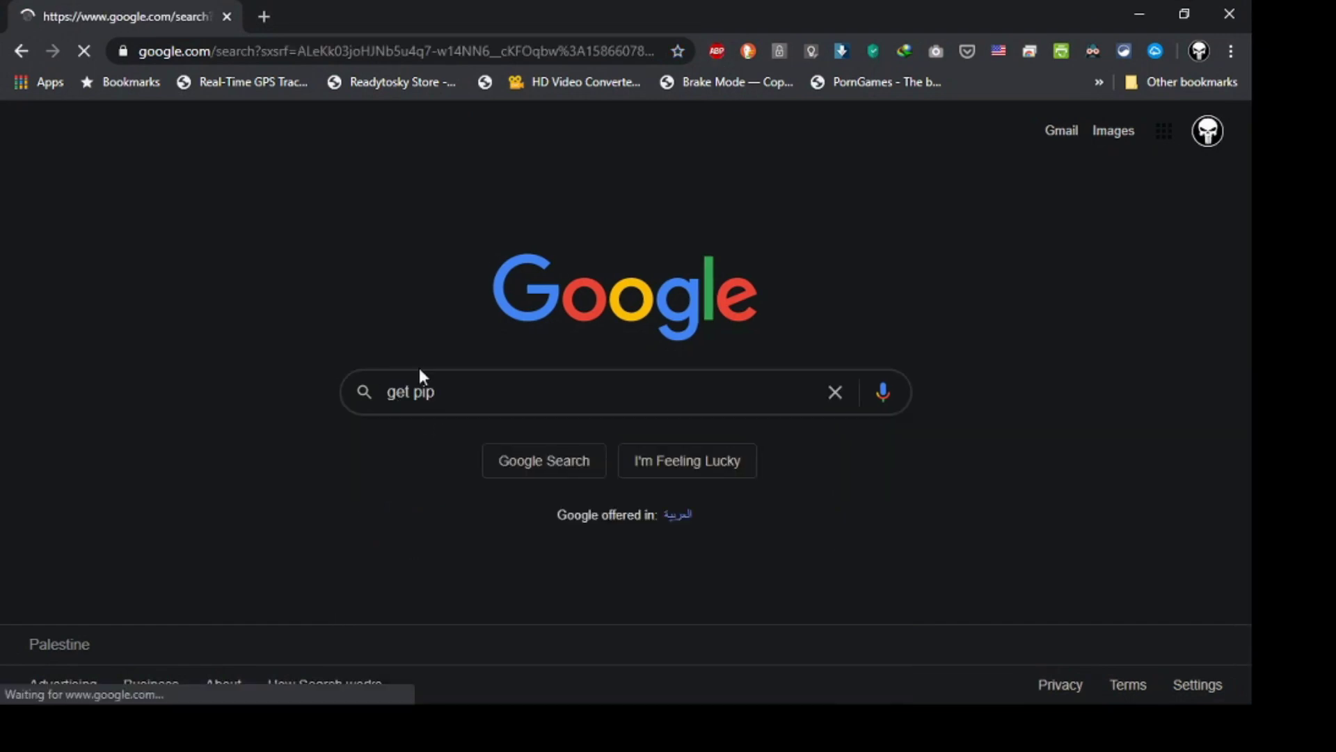
click(310, 306)
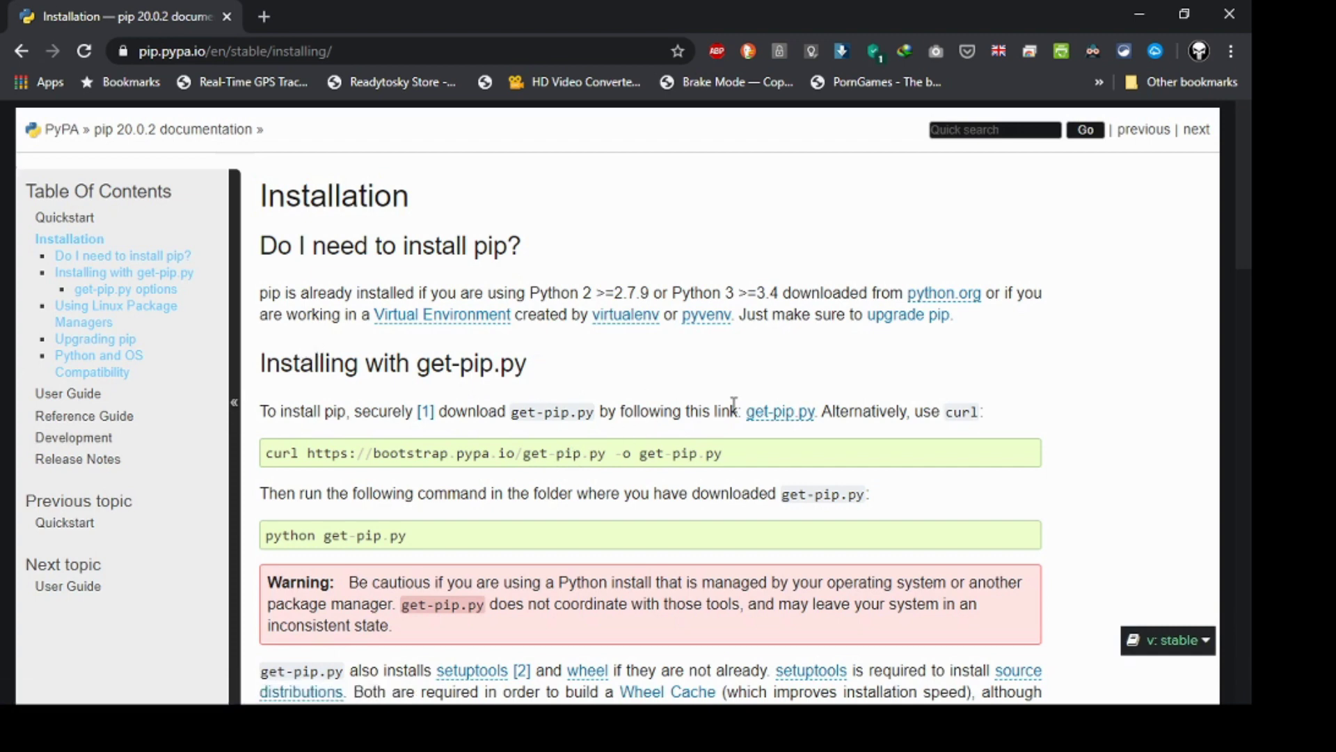
right_click(765, 414)
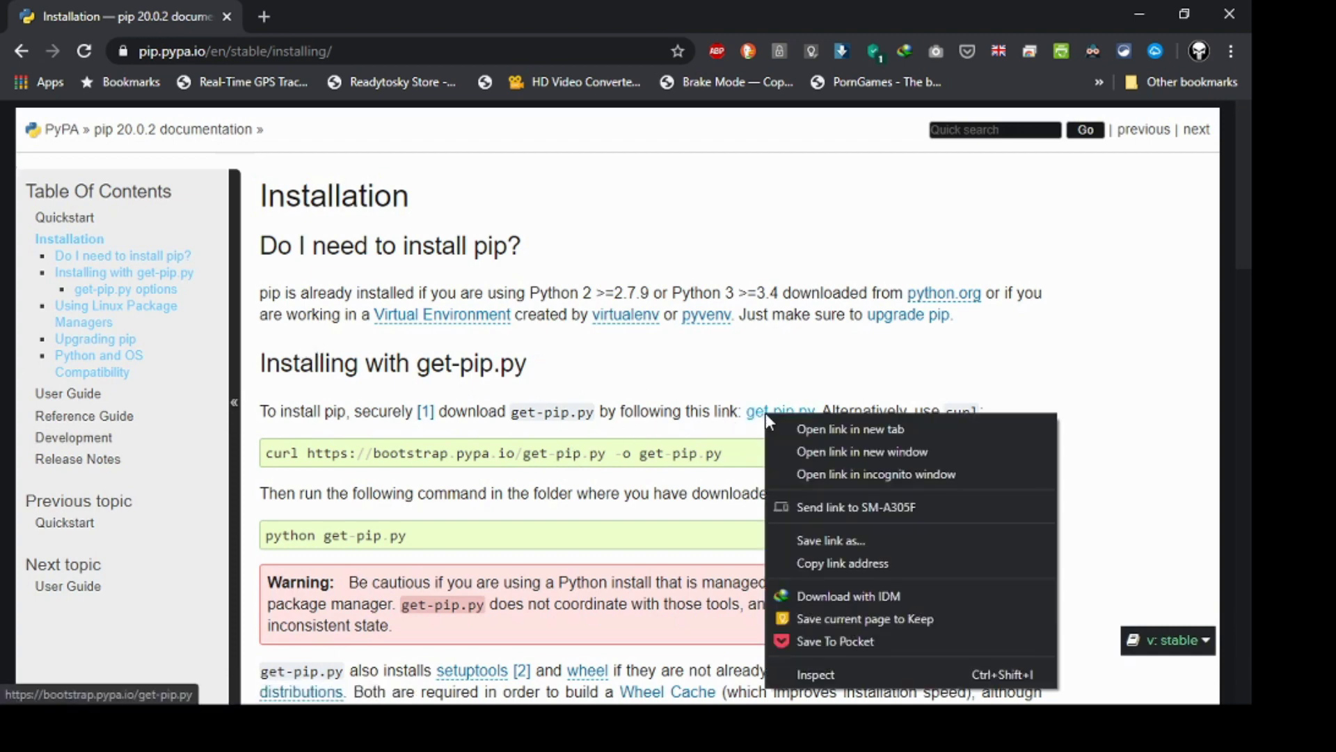
click(879, 540)
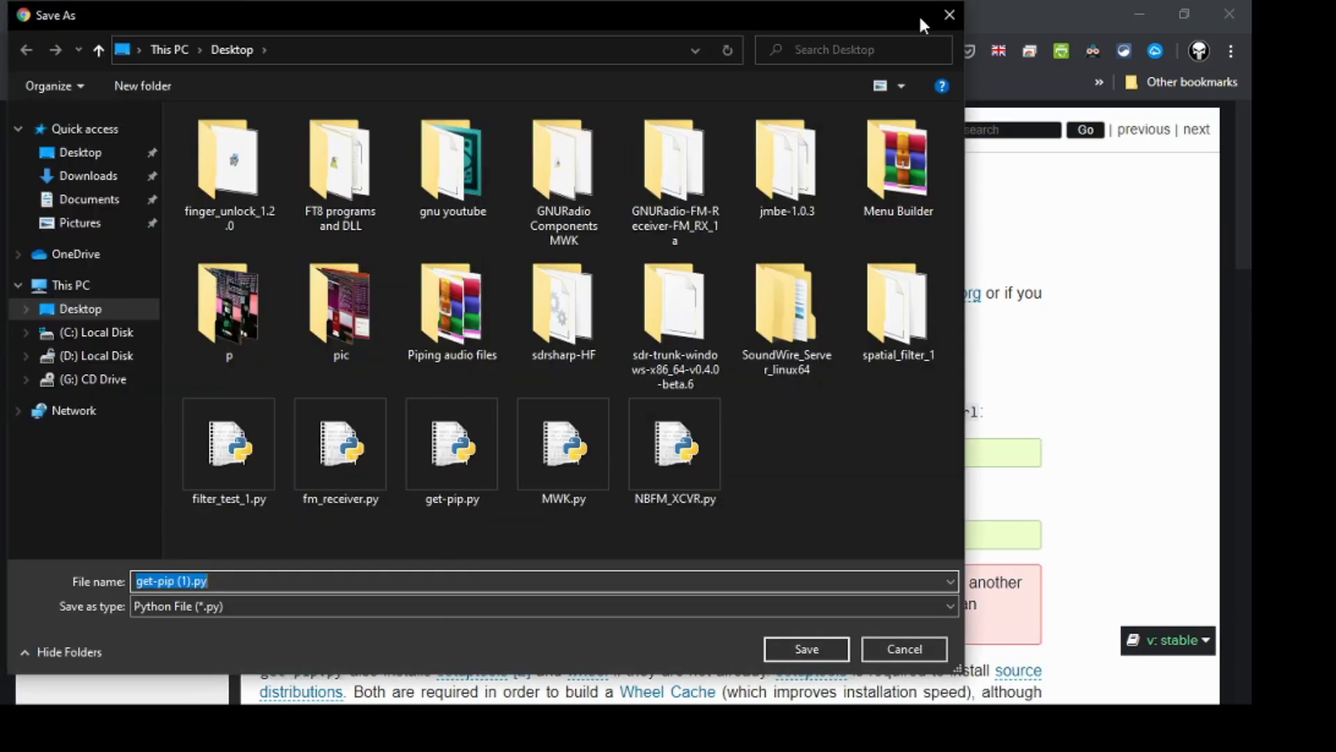
click(948, 15)
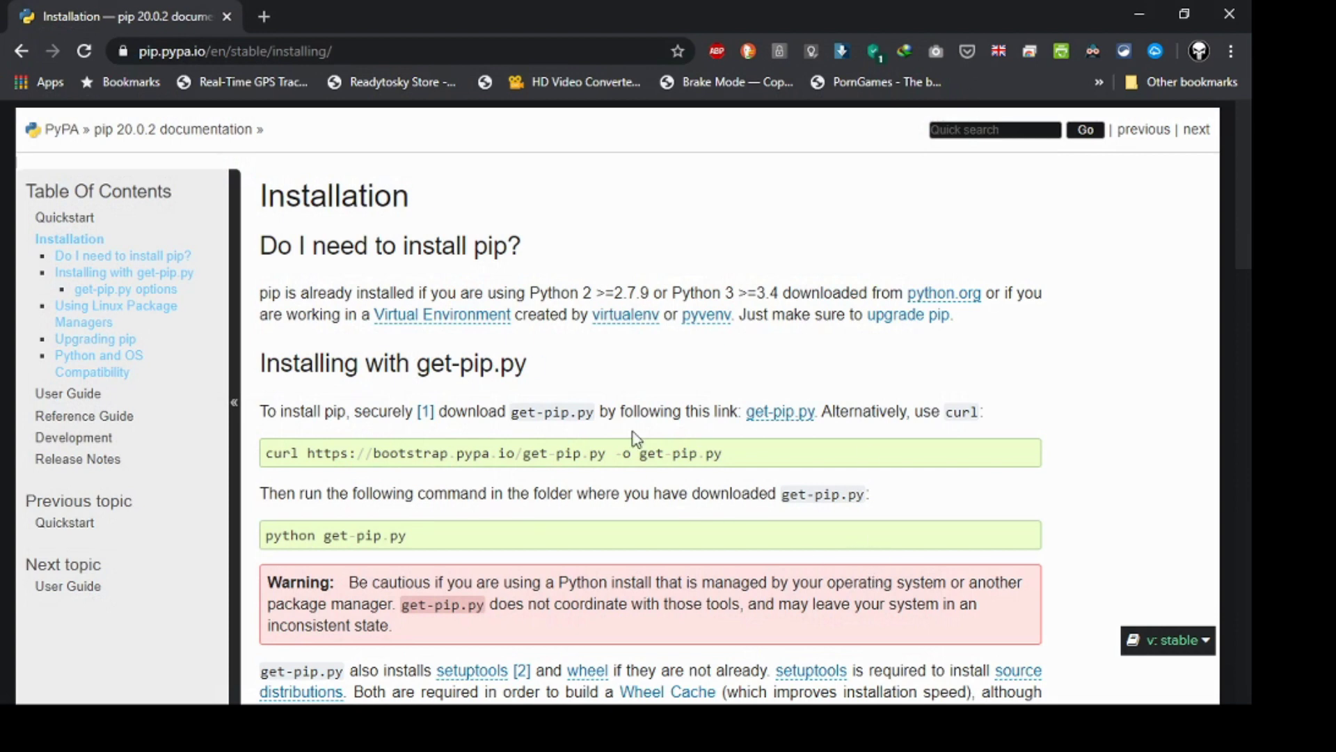
click(1229, 14)
click(911, 55)
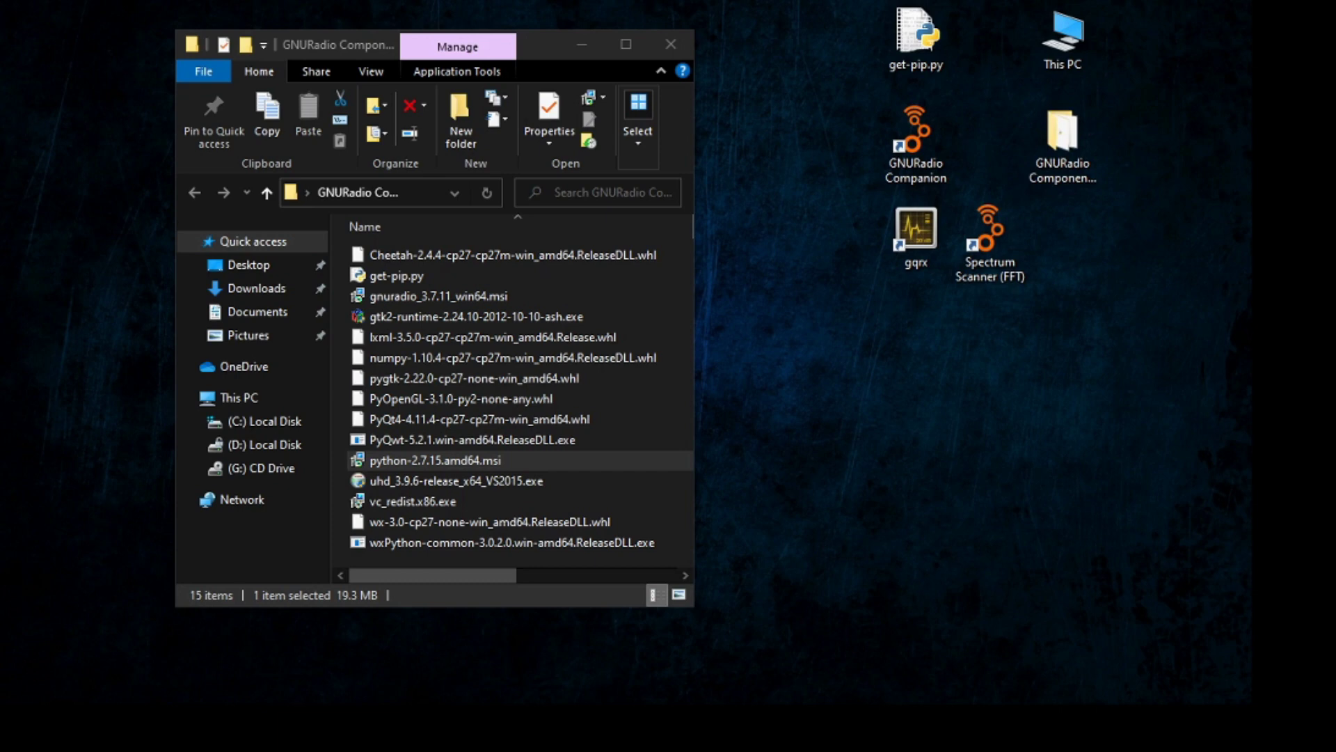
Step: Resize the Command Prompt window smaller and place it on the right
drag(629, 144, 336, 145)
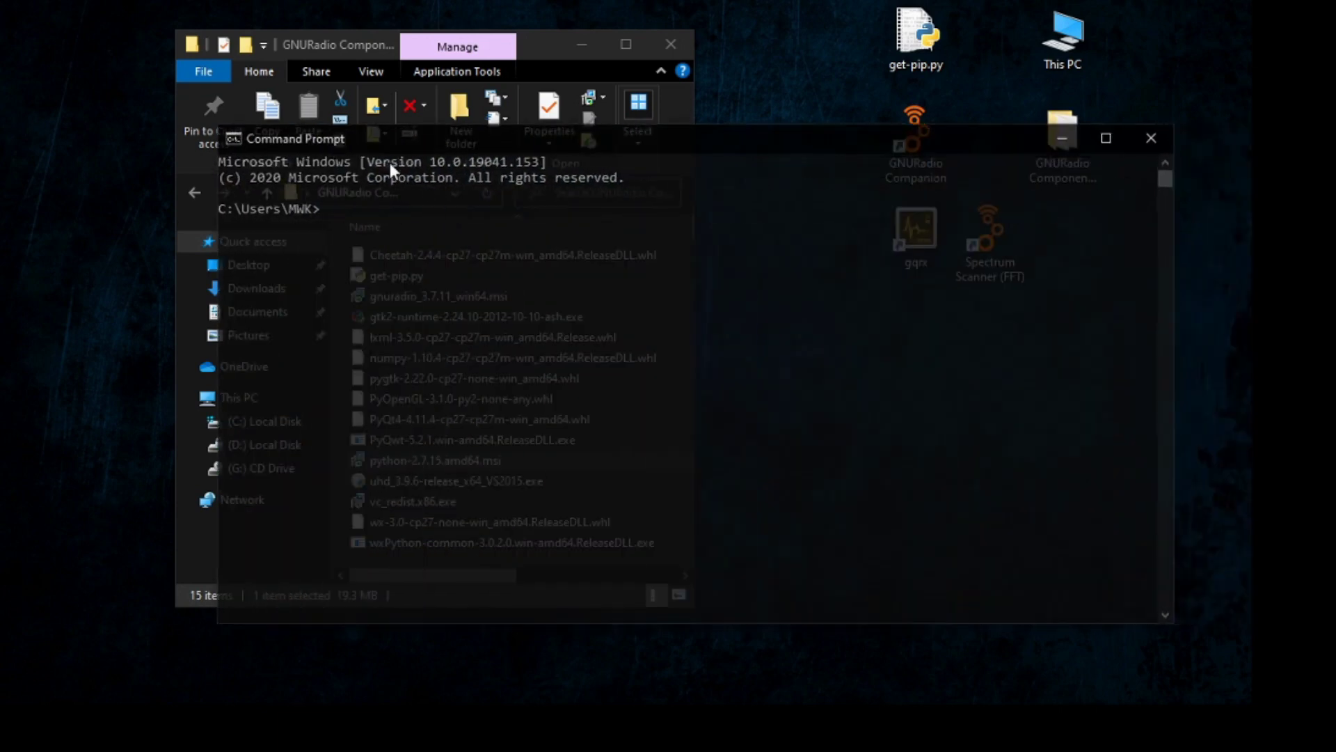
drag(1172, 624, 786, 541)
drag(529, 139, 862, 146)
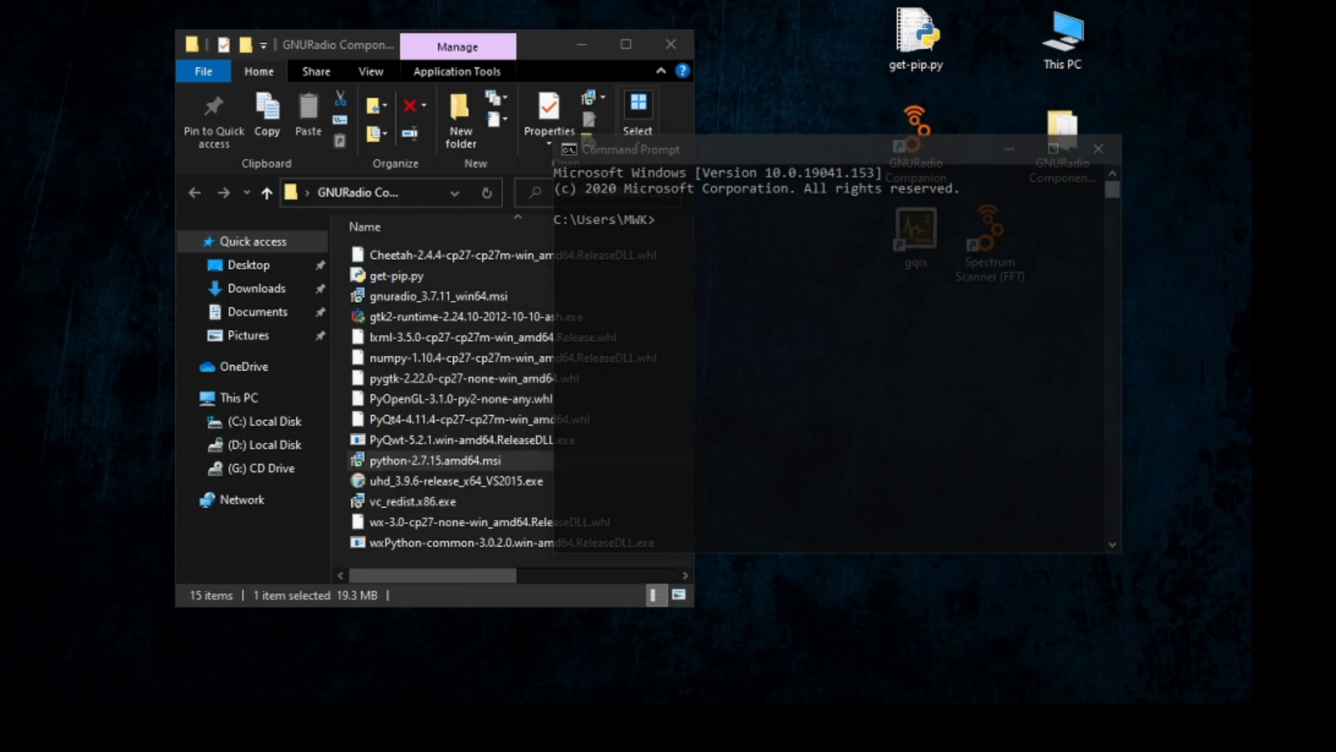
Step: Change into the Desktop folder and list its files with dir after ls fails
click(699, 214)
text(cd Desktop)
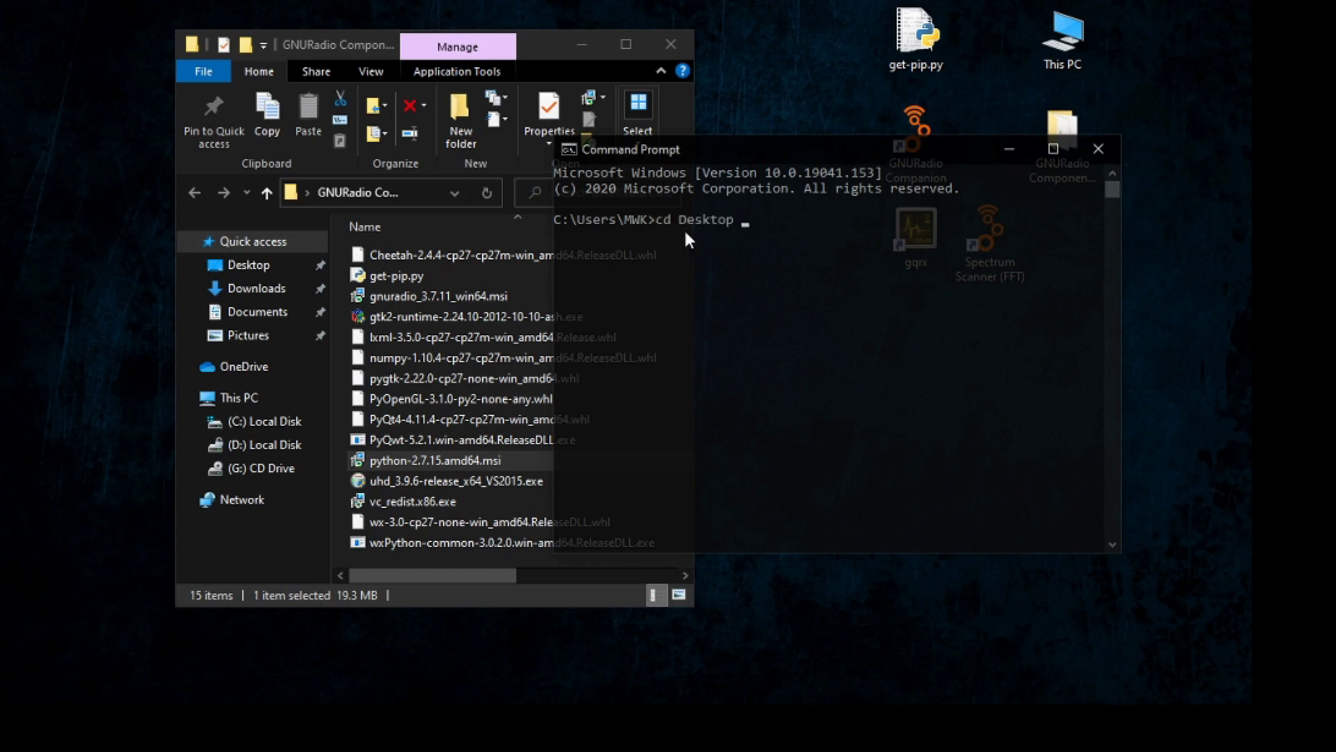
key(Return)
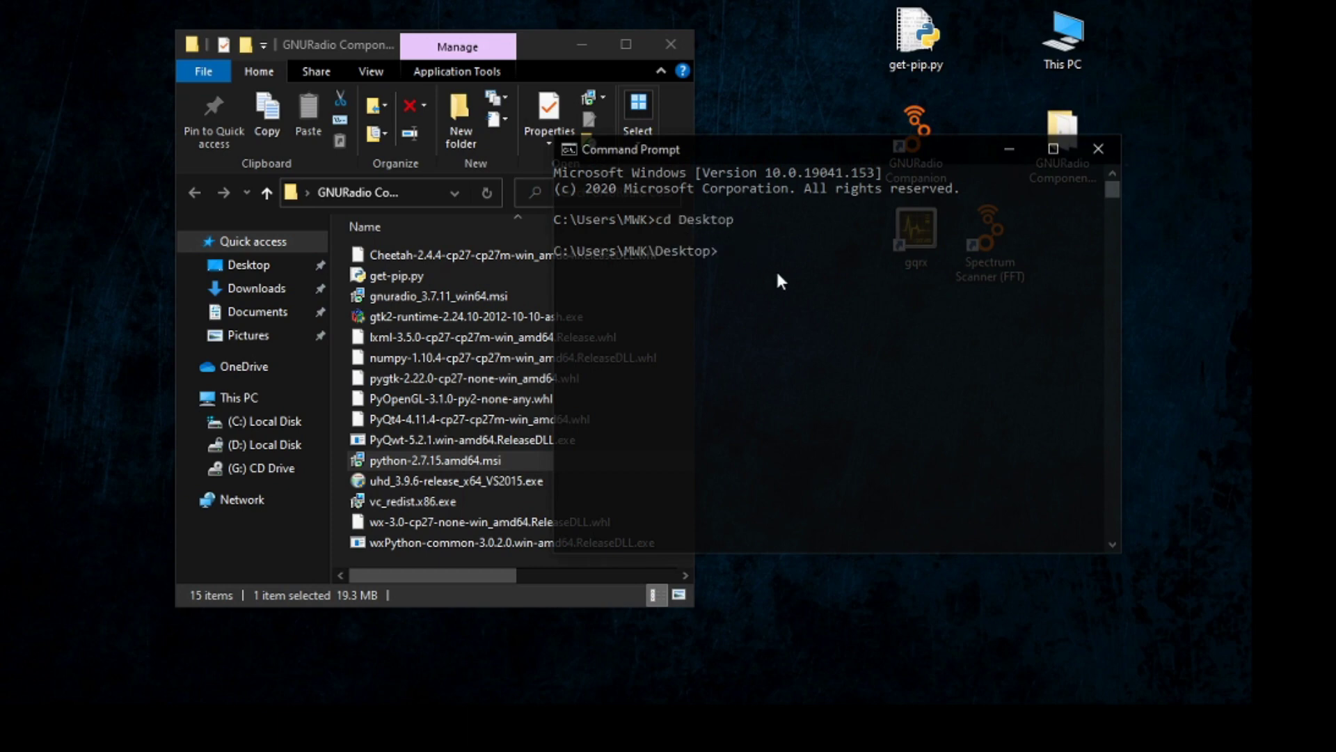
text(ls)
key(Return)
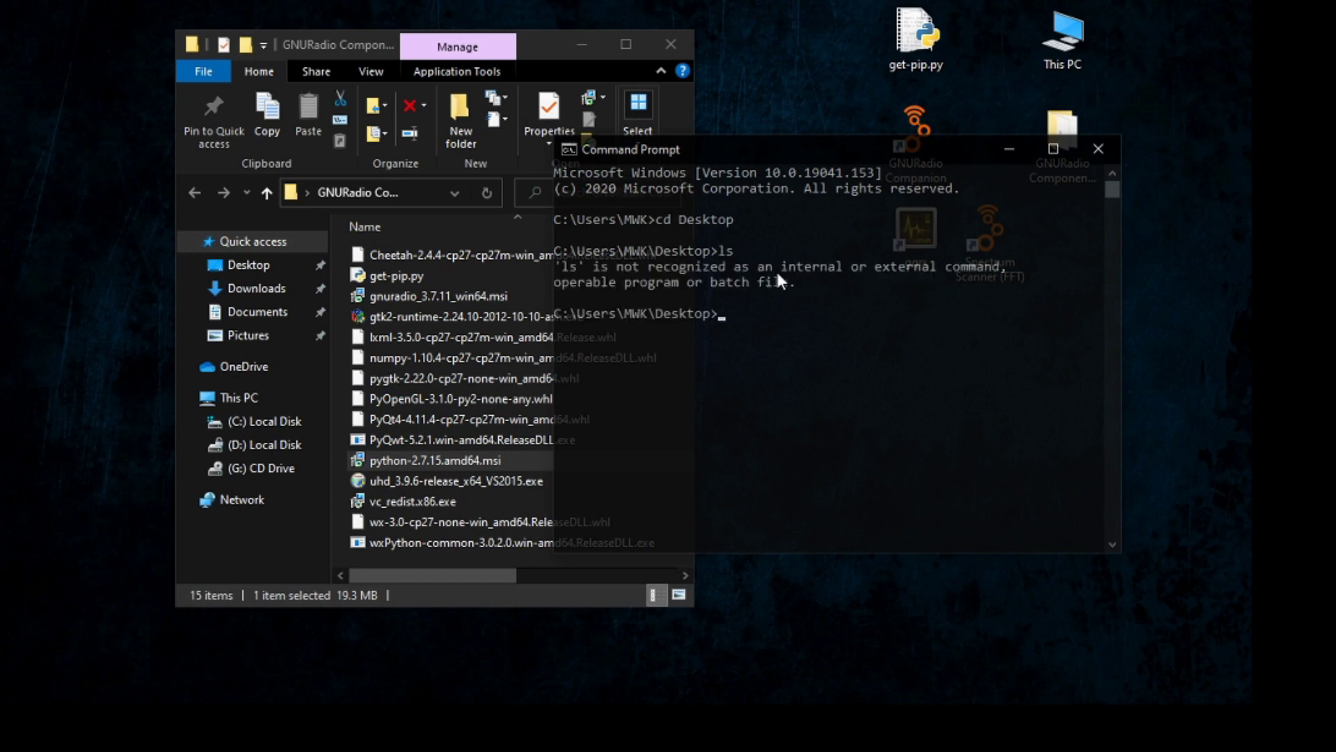
text(dir)
key(Return)
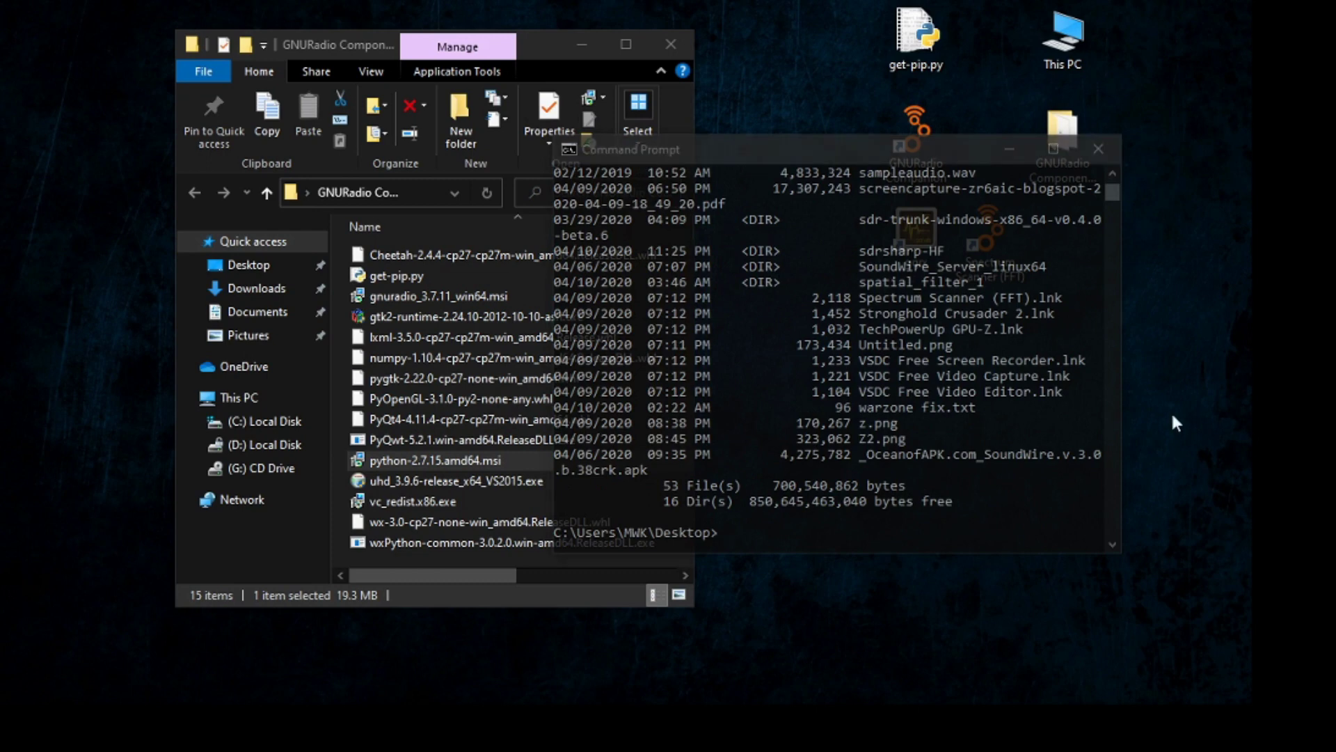
Step: Erase the typed get-pip command and close the Command Prompt window
click(749, 537)
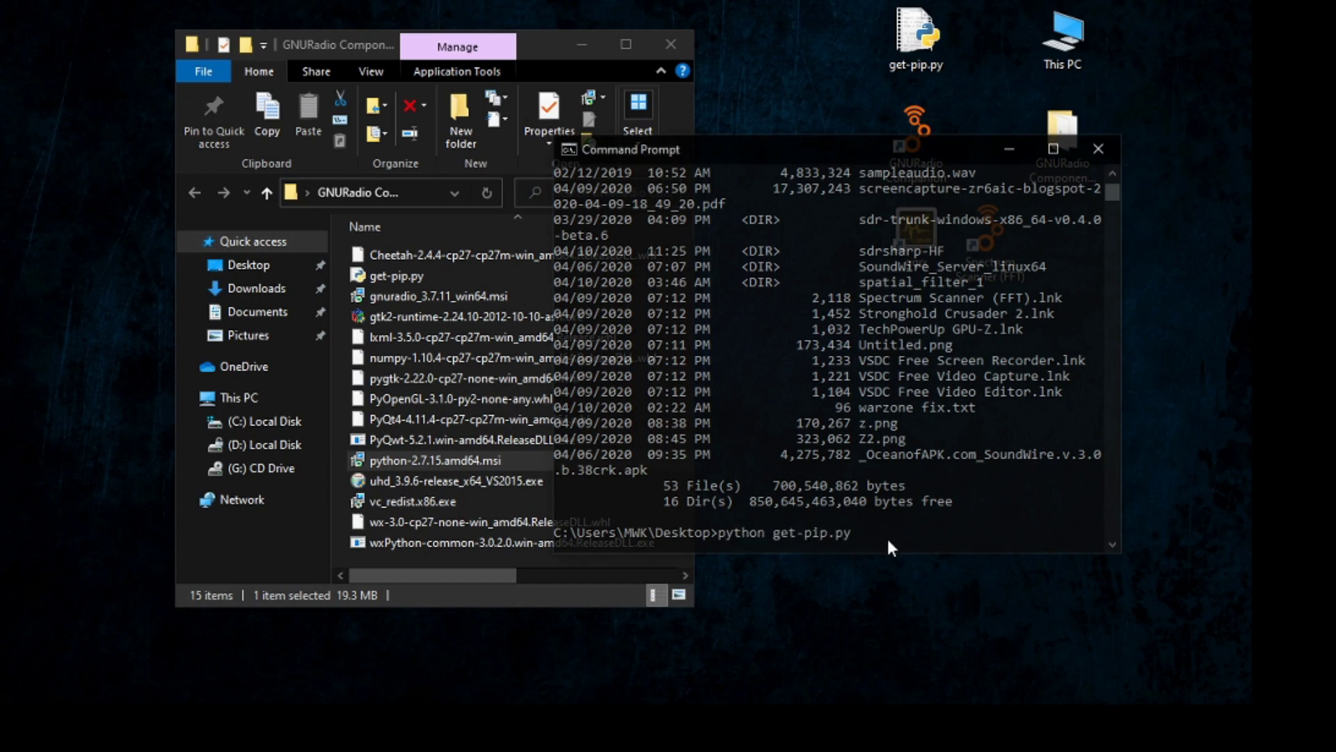
key(BackSpace)
key(BackSpace)
key(BackSpace)
key(BackSpace)
key(BackSpace)
key(BackSpace)
key(BackSpace)
key(BackSpace)
key(BackSpace)
key(BackSpace)
key(BackSpace)
key(BackSpace)
key(BackSpace)
key(BackSpace)
key(BackSpace)
key(BackSpace)
key(BackSpace)
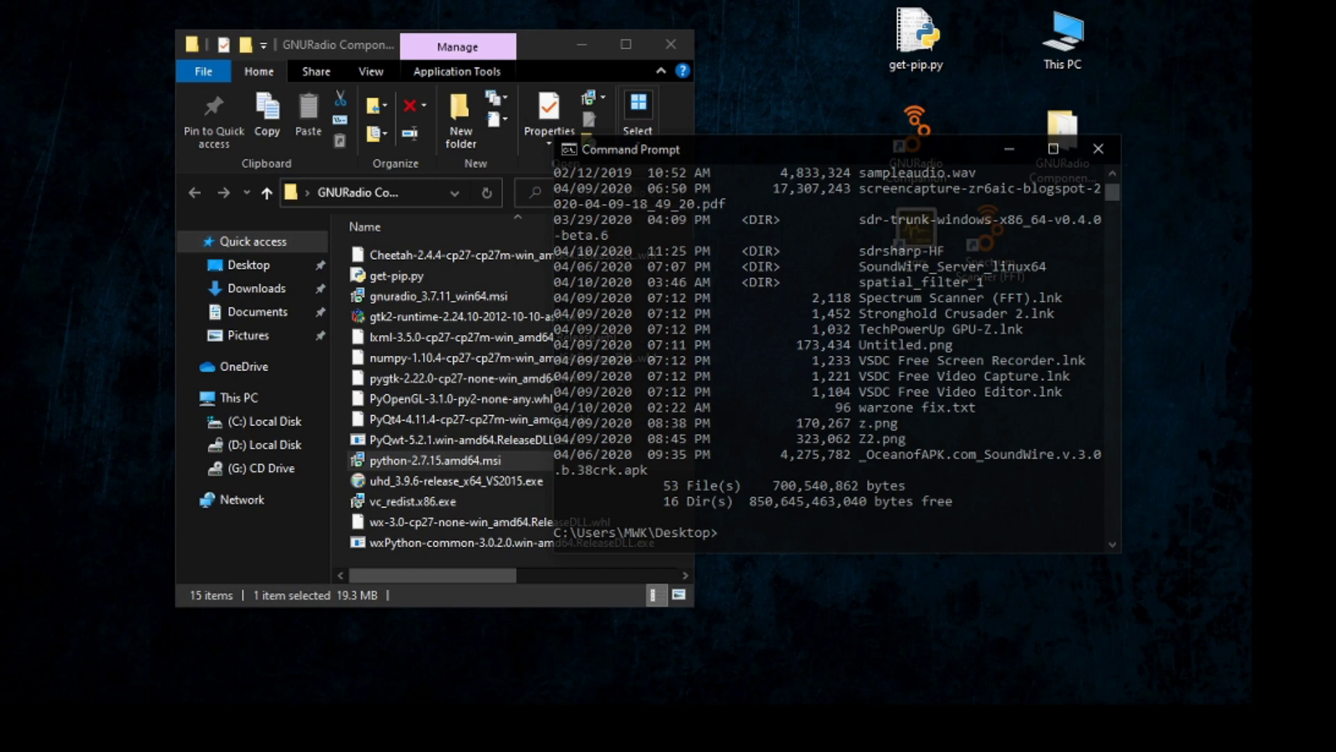
click(1105, 146)
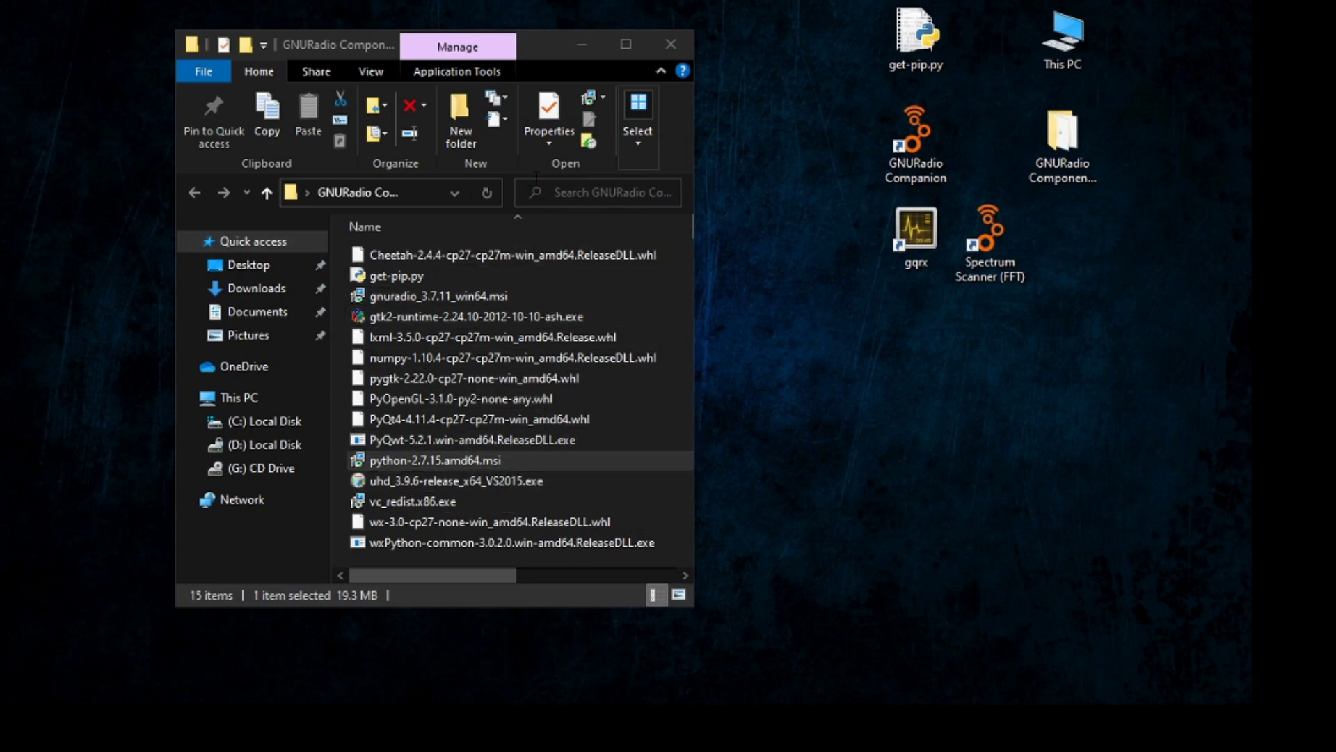
Step: Widen the Explorer window to show Date modified, move it up-left, and select the lxml wheel
drag(693, 302, 815, 302)
drag(598, 45, 498, 33)
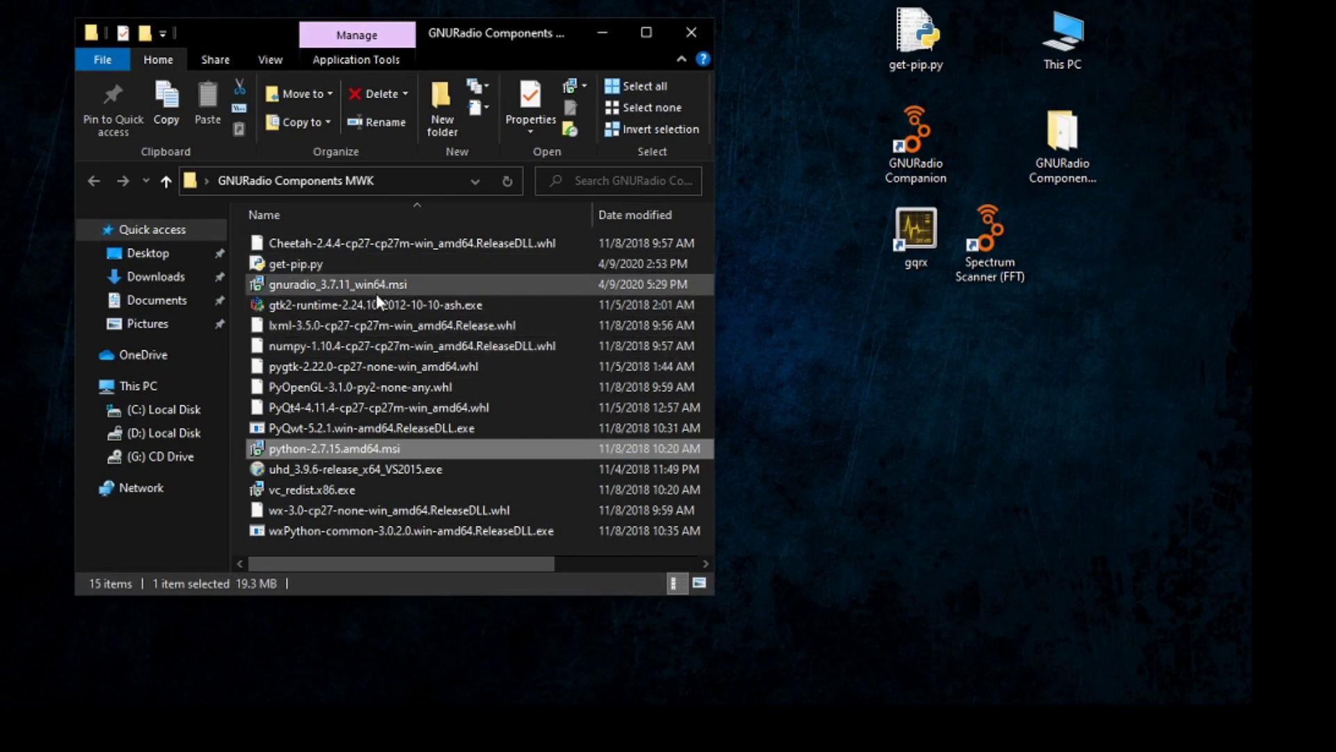
click(378, 323)
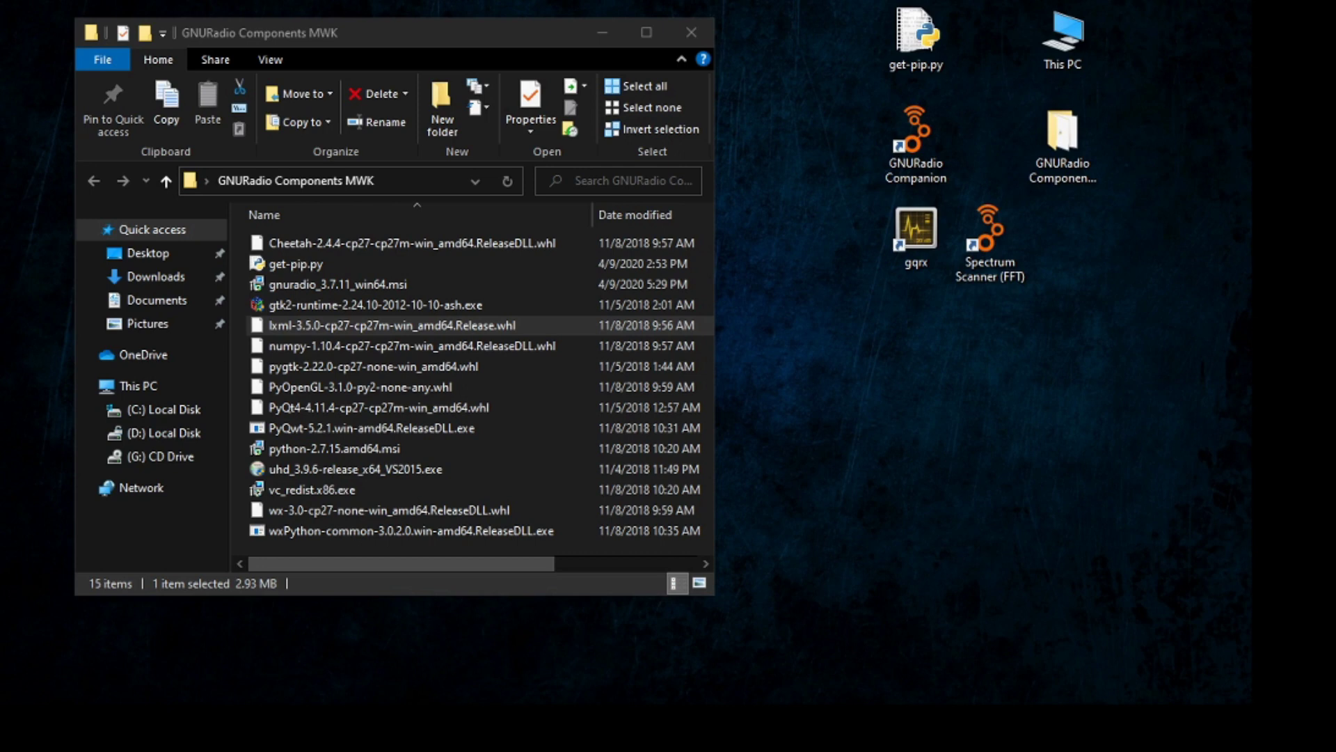
Step: Shrink the new Command Prompt and place it on the right beside Explorer
drag(1220, 620, 771, 449)
drag(536, 130, 891, 262)
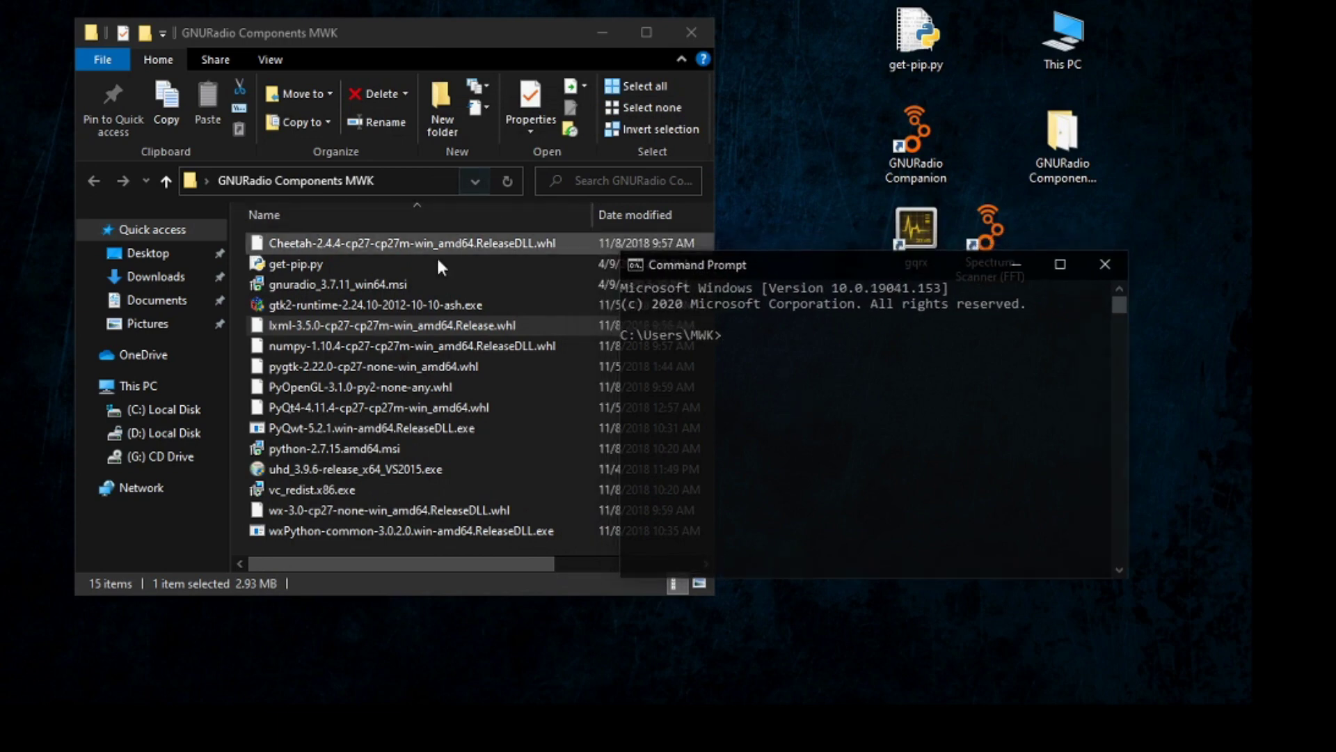
drag(392, 30, 355, 24)
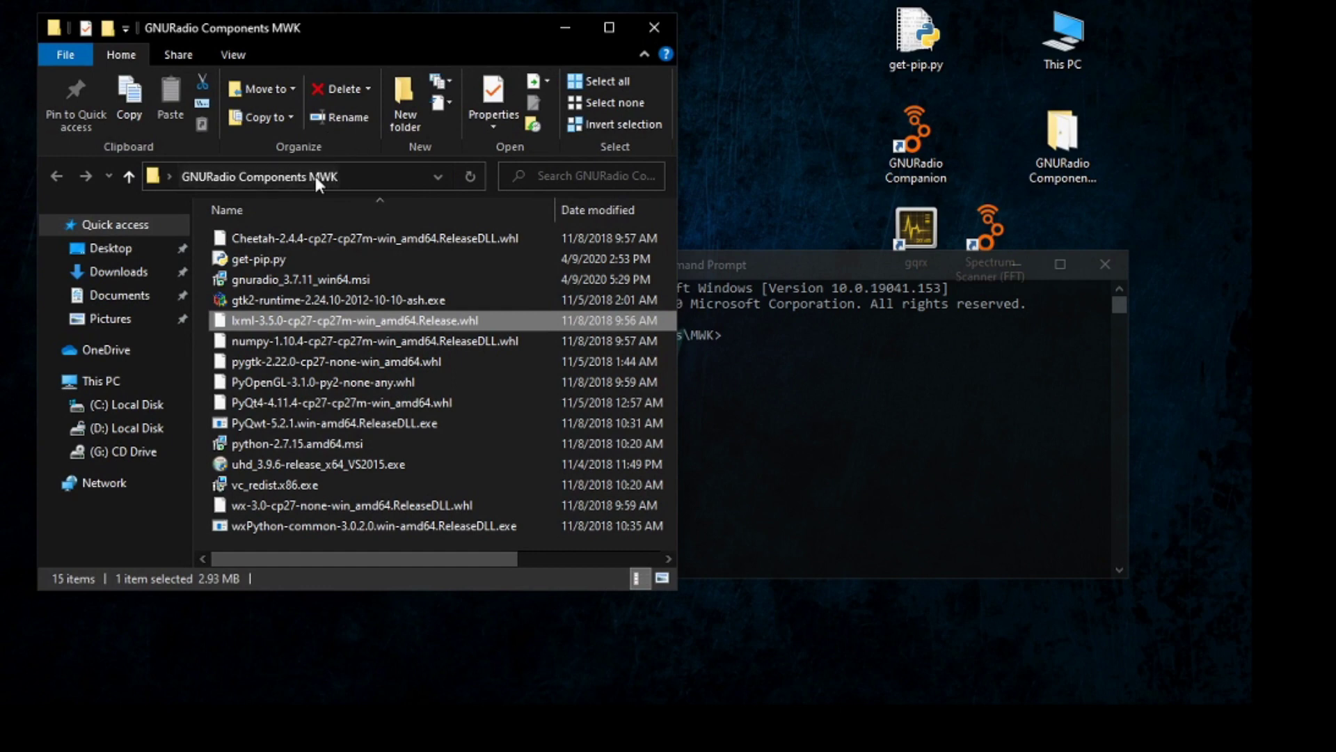
Step: Copy the GNURadio Components MWK folder path from the Explorer address bar
click(305, 192)
click(279, 171)
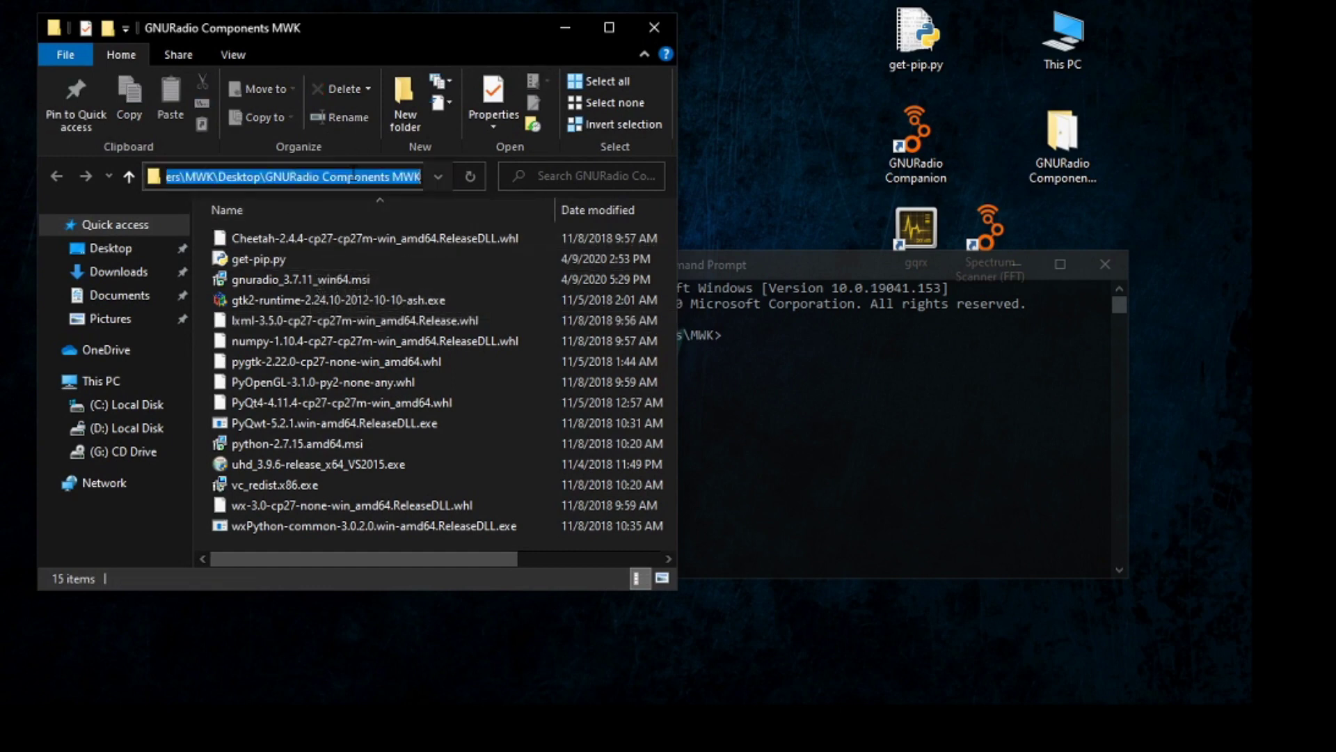
right_click(338, 178)
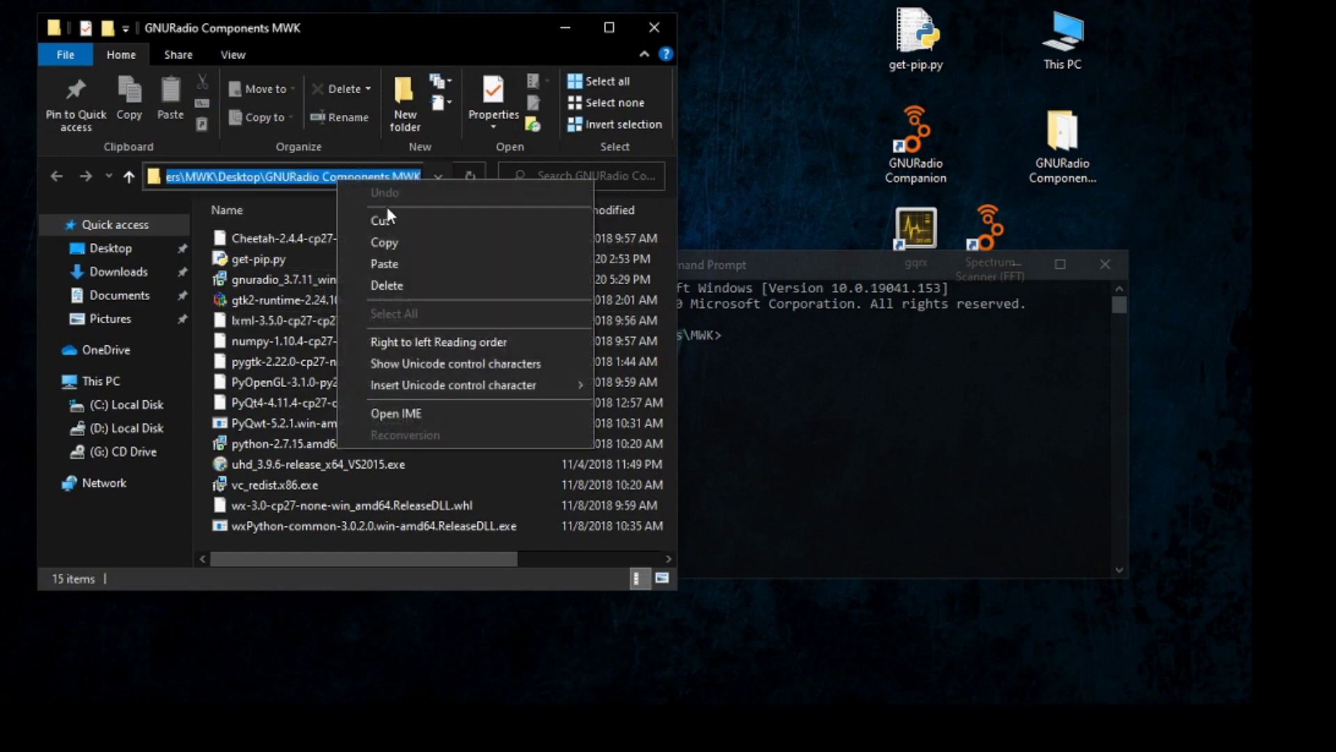
click(394, 245)
Step: In Command Prompt, cd into the pasted folder path and list its files with dir
click(772, 334)
click(773, 334)
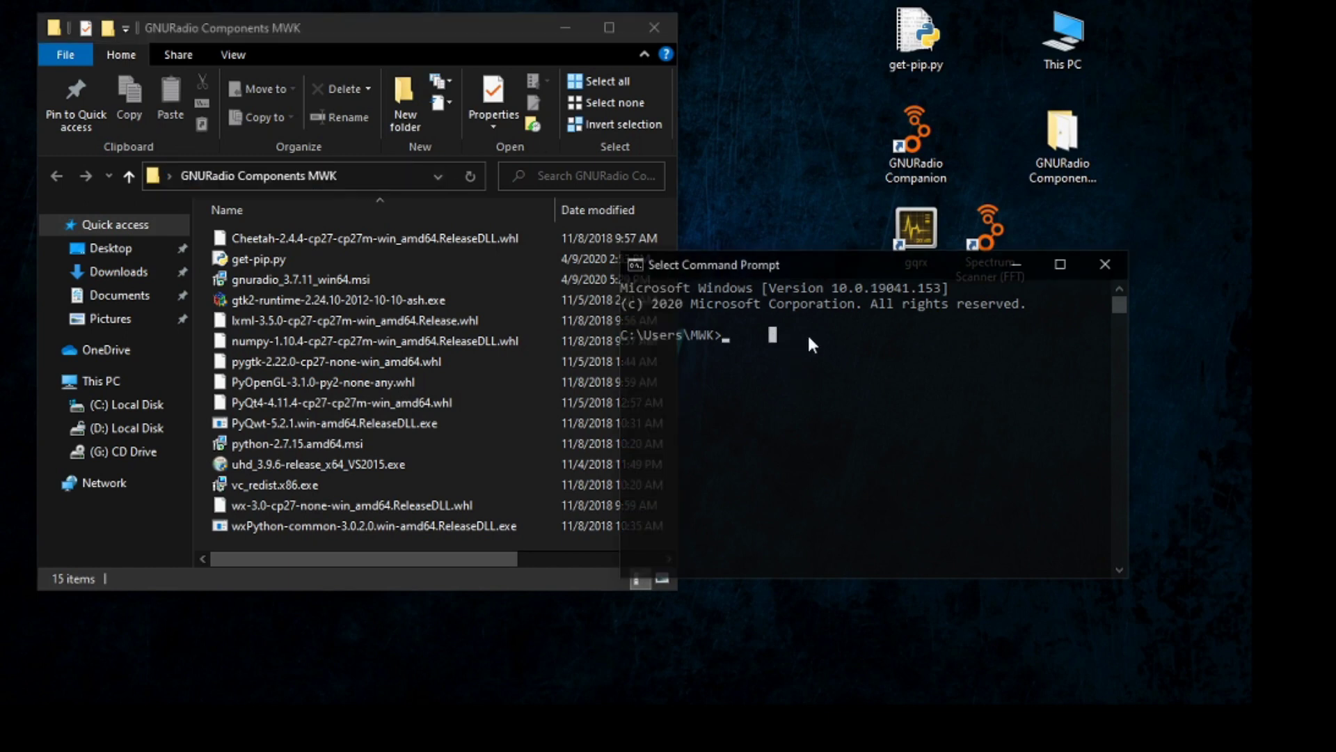
key(Escape)
text(cd)
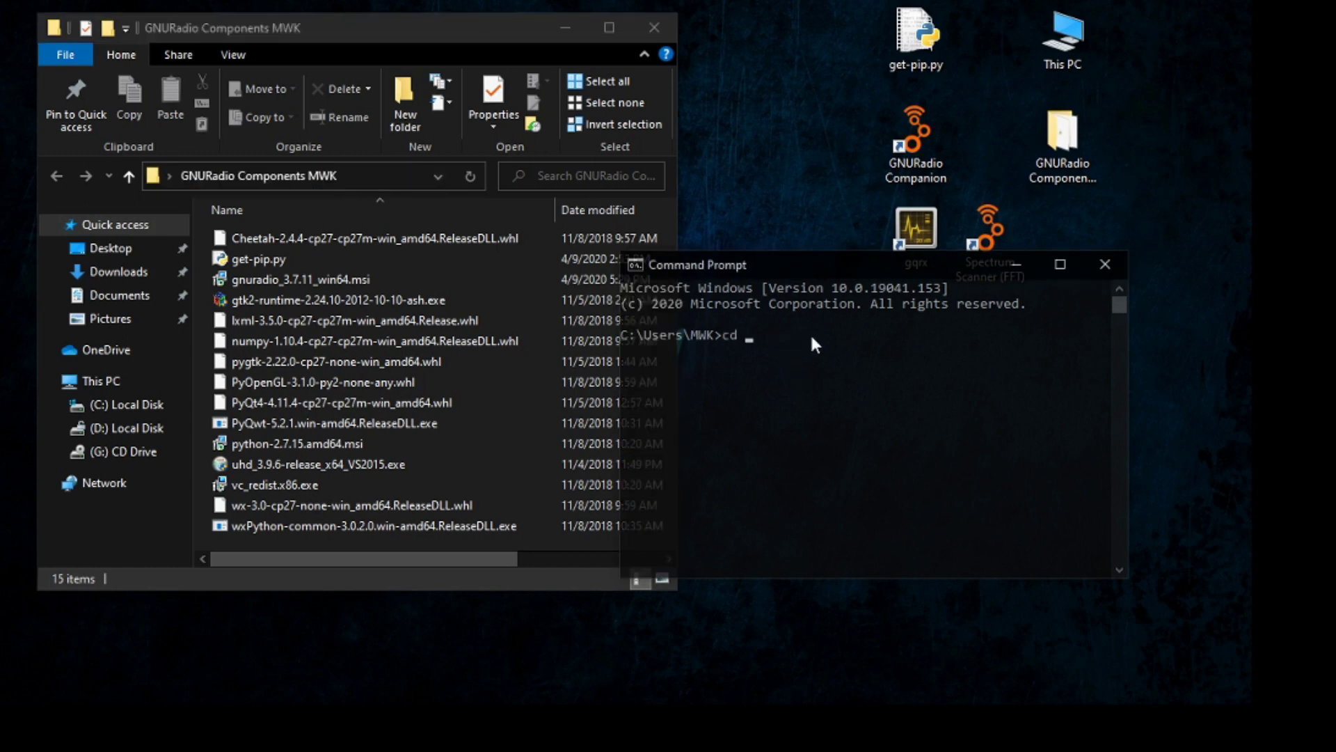
right_click(810, 333)
key(Return)
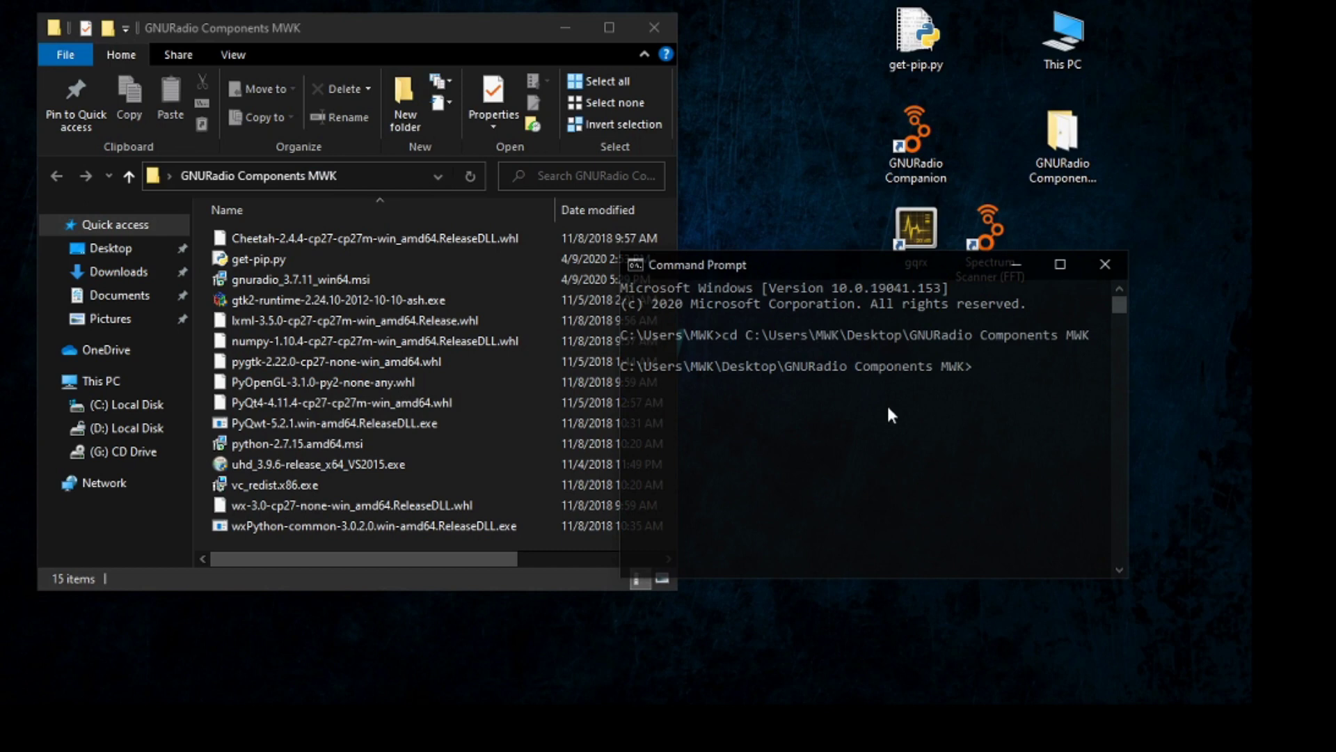
text(dir)
key(Return)
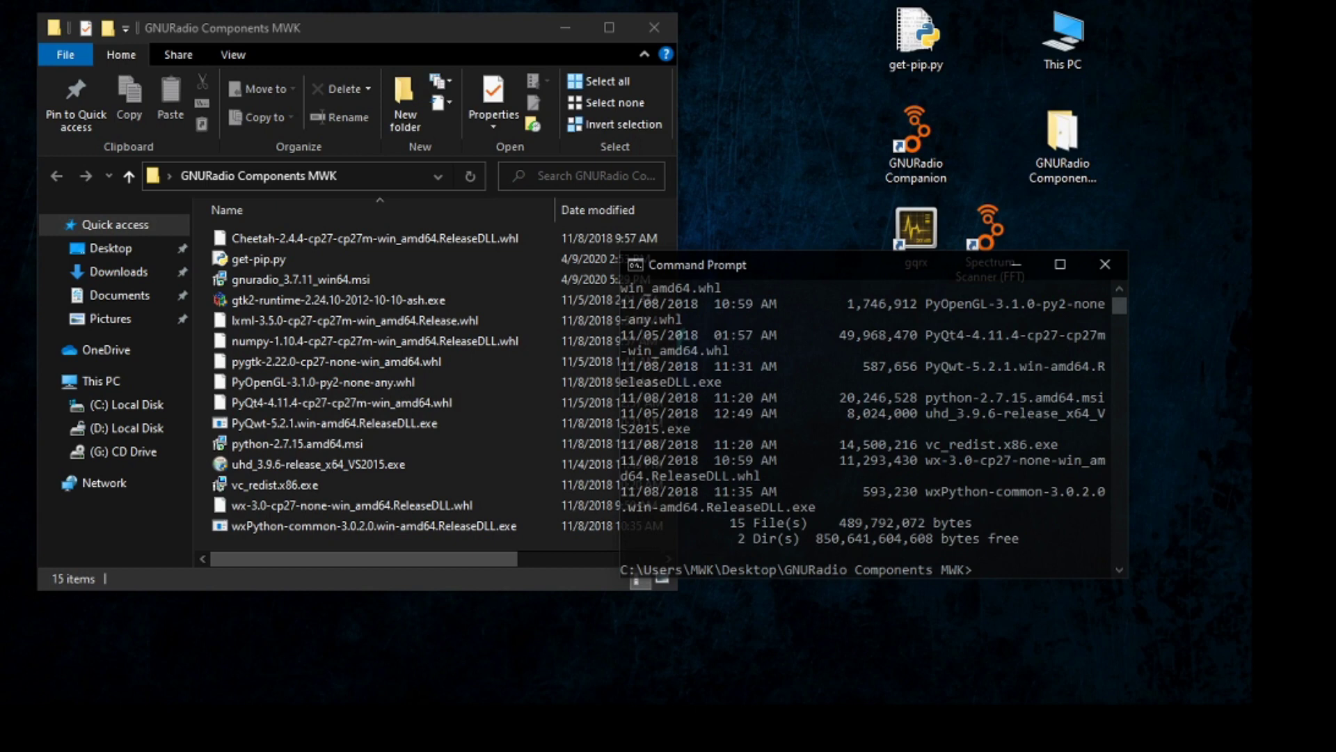
Step: Copy the lxml-3.5.0 wheel file and its full file name from the rename box
click(287, 323)
right_click(291, 317)
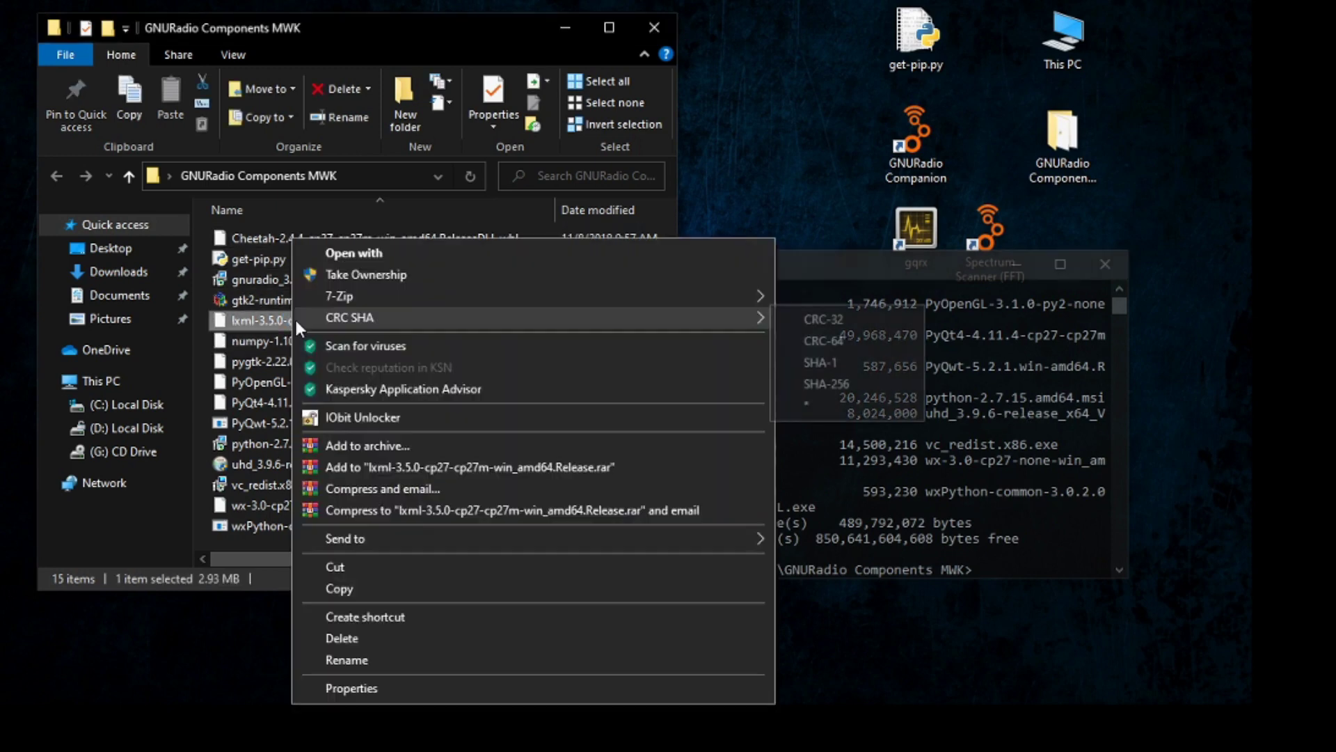
click(349, 589)
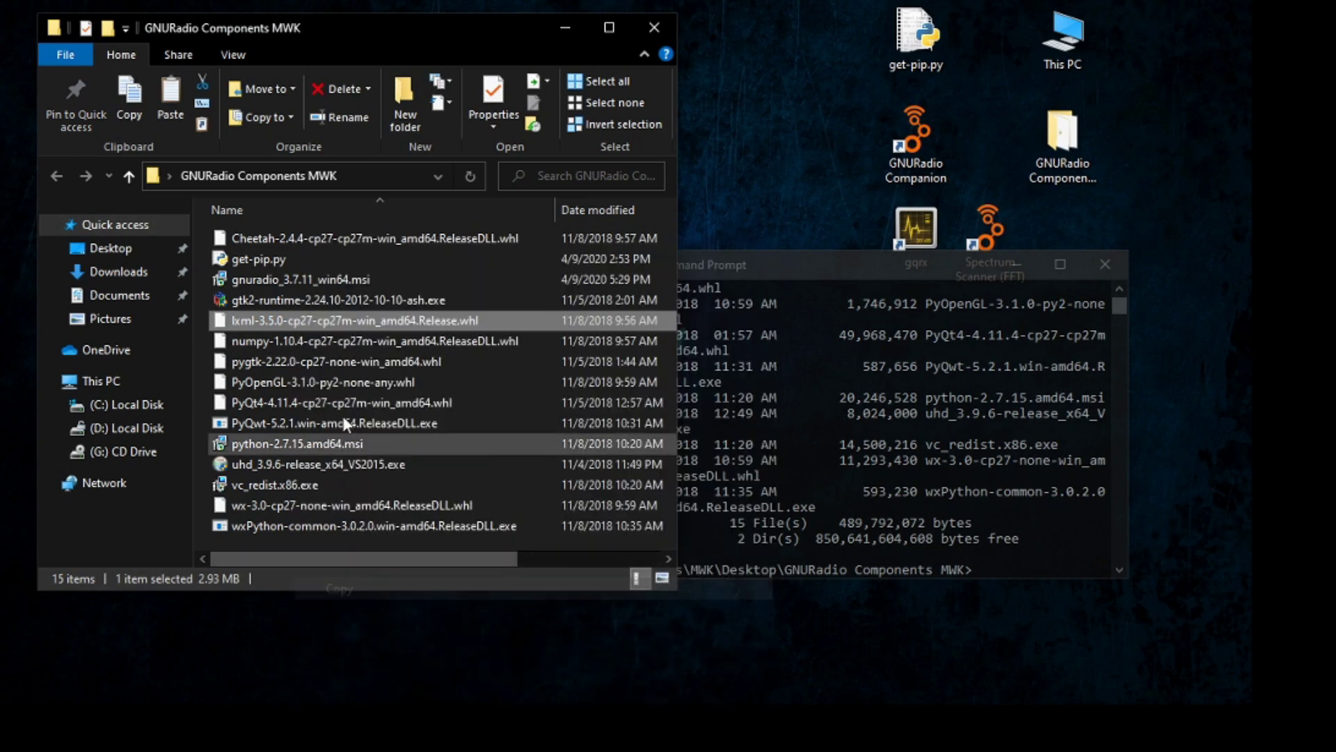
right_click(446, 319)
click(494, 655)
click(484, 323)
drag(483, 322, 228, 321)
right_click(268, 321)
click(302, 373)
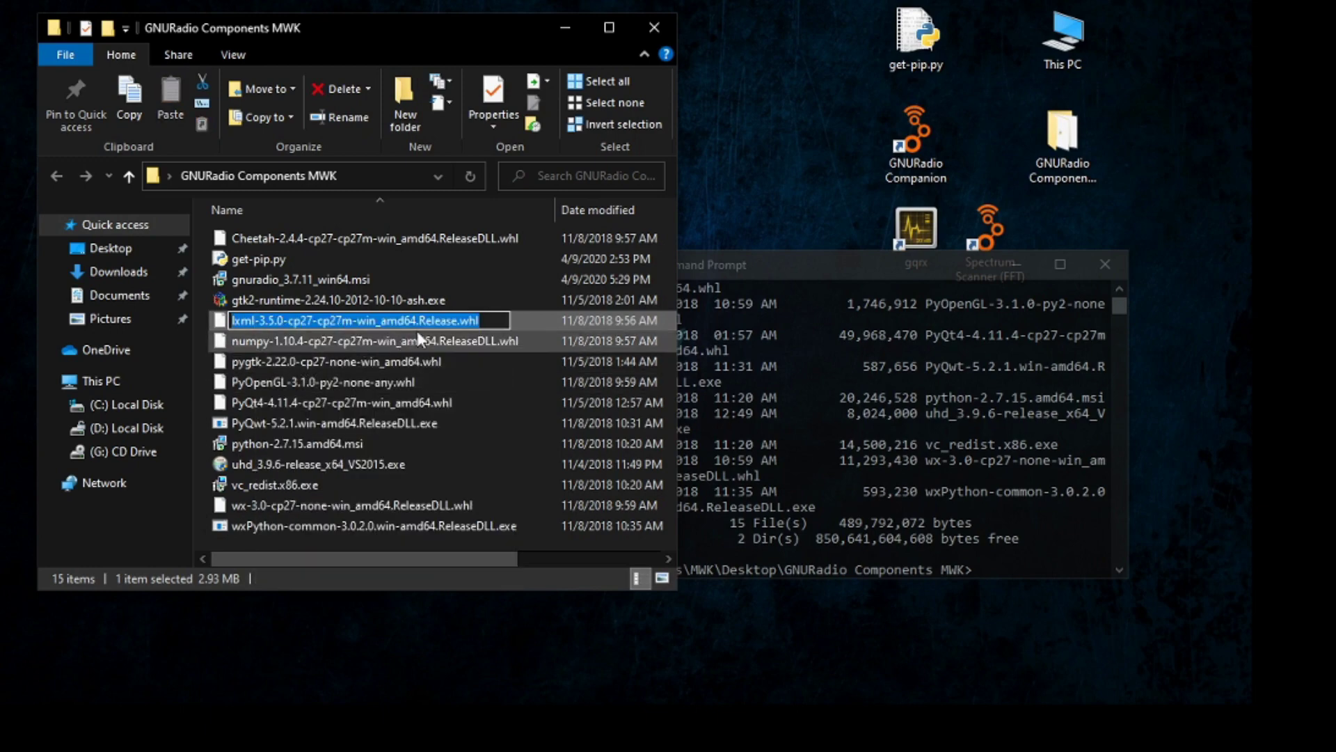
Step: Run pip on the lxml-3.5.0 wheel file name in Command Prompt
click(1121, 309)
scroll(1112, 304, up, 5)
scroll(1043, 515, down, 5)
scroll(1000, 533, down, 3)
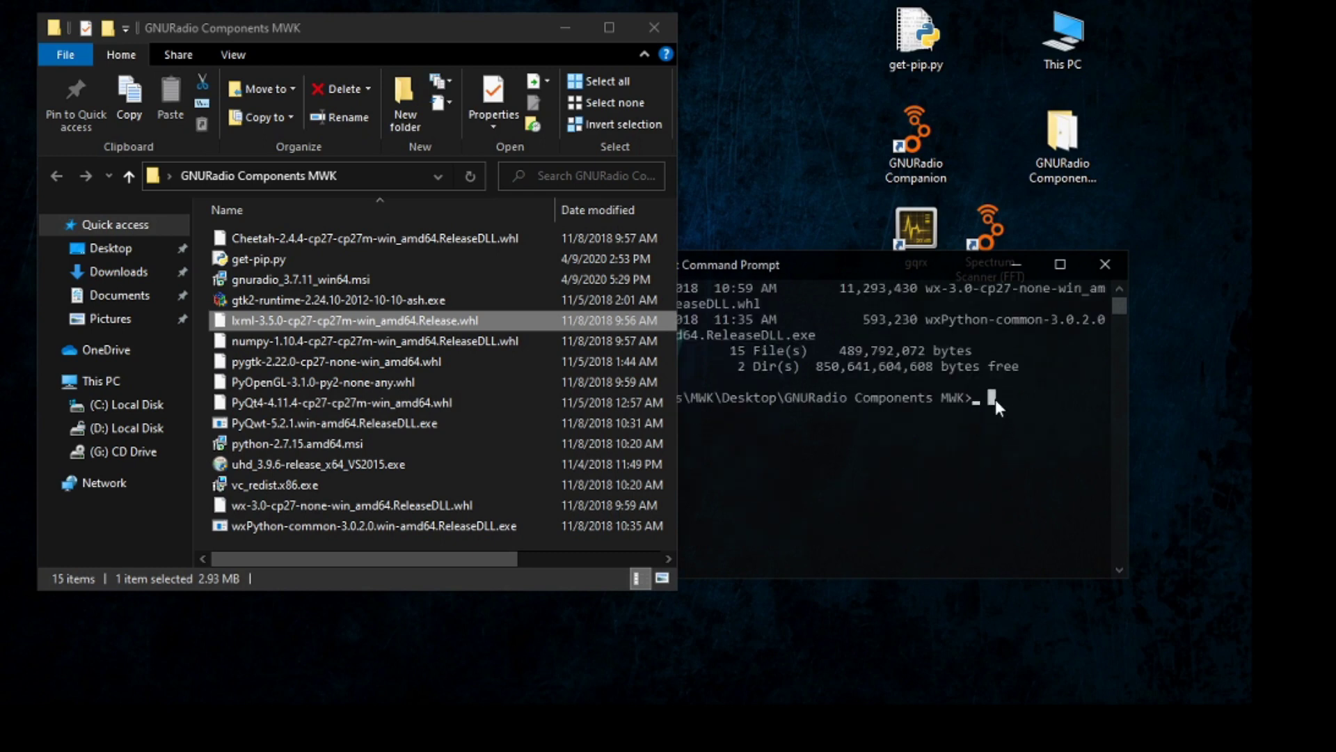
text(pip l)
key(Tab)
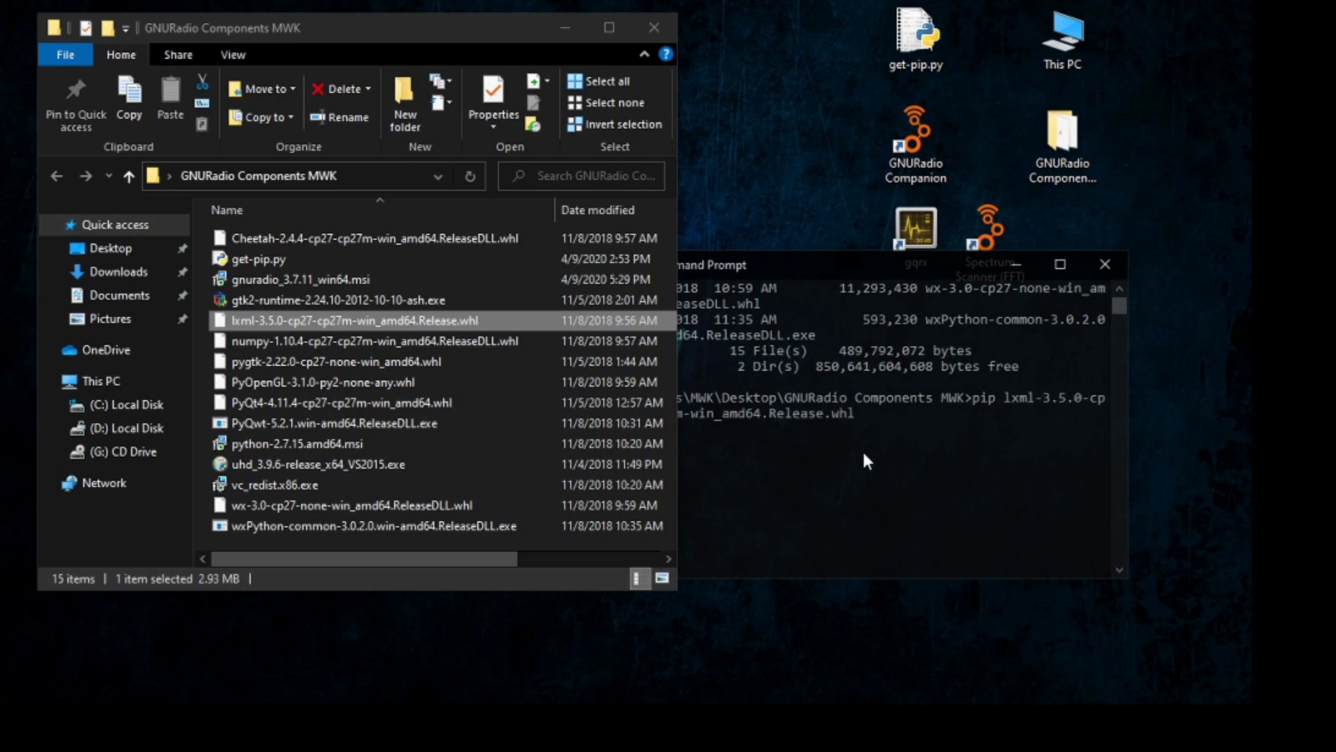
key(BackSpace)
key(Return)
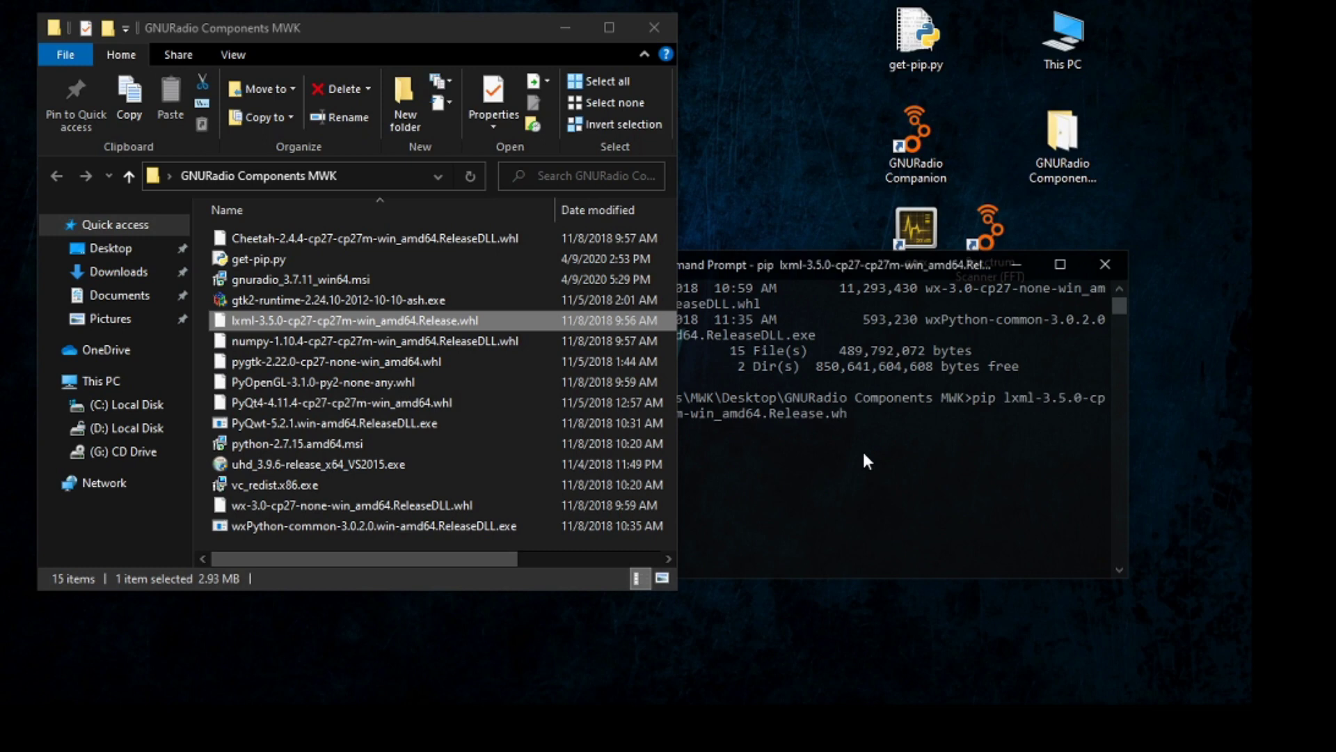
Step: Leave text selection mode, submit a blank line, and close the console
drag(870, 415, 739, 409)
click(868, 407)
key(Return)
key(Return)
key(Return)
key(Return)
key(Return)
key(Return)
key(Return)
key(Return)
key(Return)
key(Return)
key(Return)
key(Return)
key(Return)
key(Return)
key(Return)
key(Return)
key(Return)
key(Return)
key(Return)
click(1106, 266)
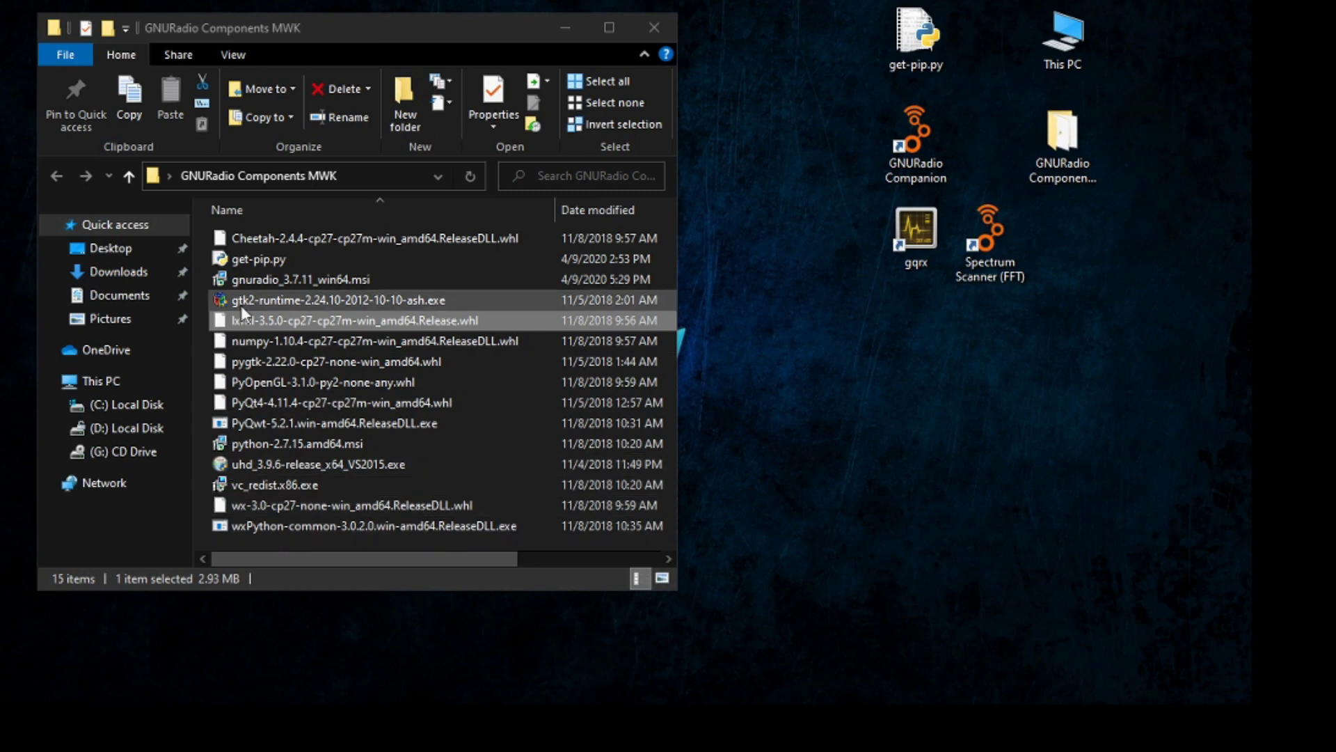
Step: Copy the numpy-1.10.4 wheel file name from its rename box without renaming it
click(303, 338)
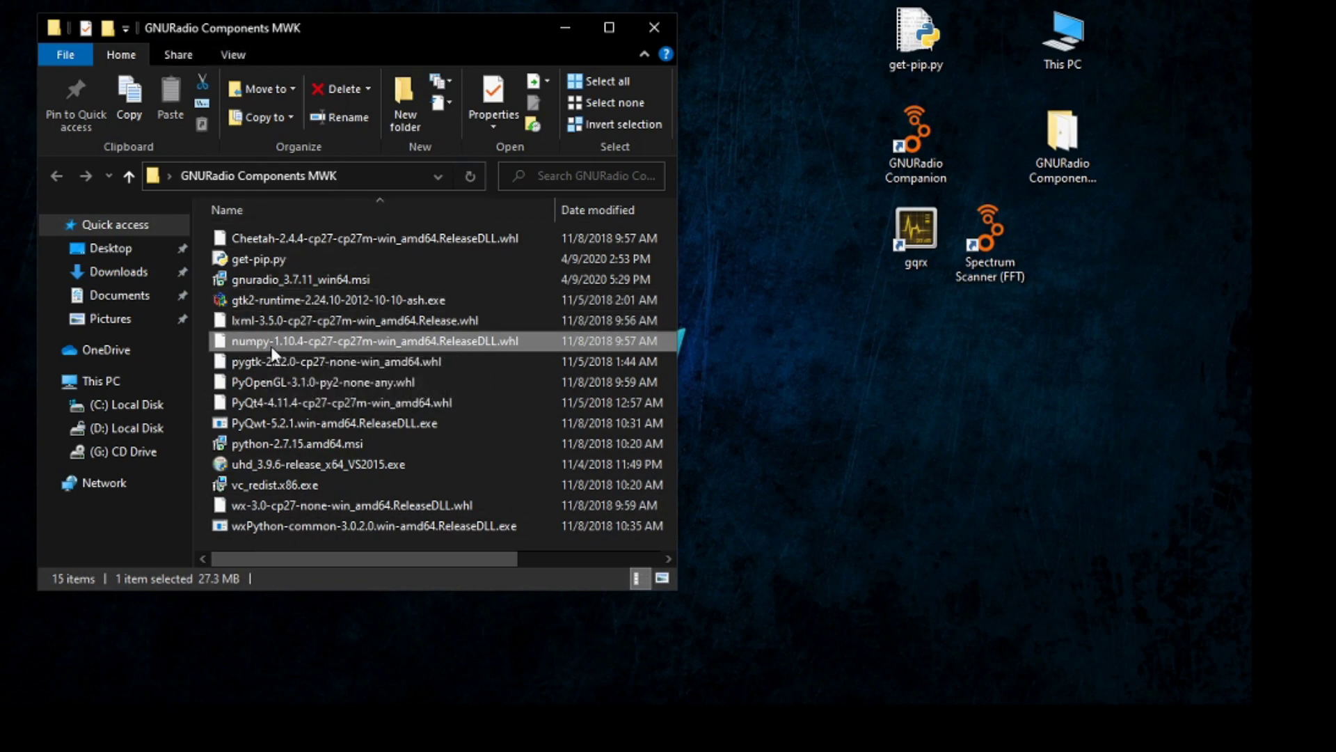
right_click(373, 343)
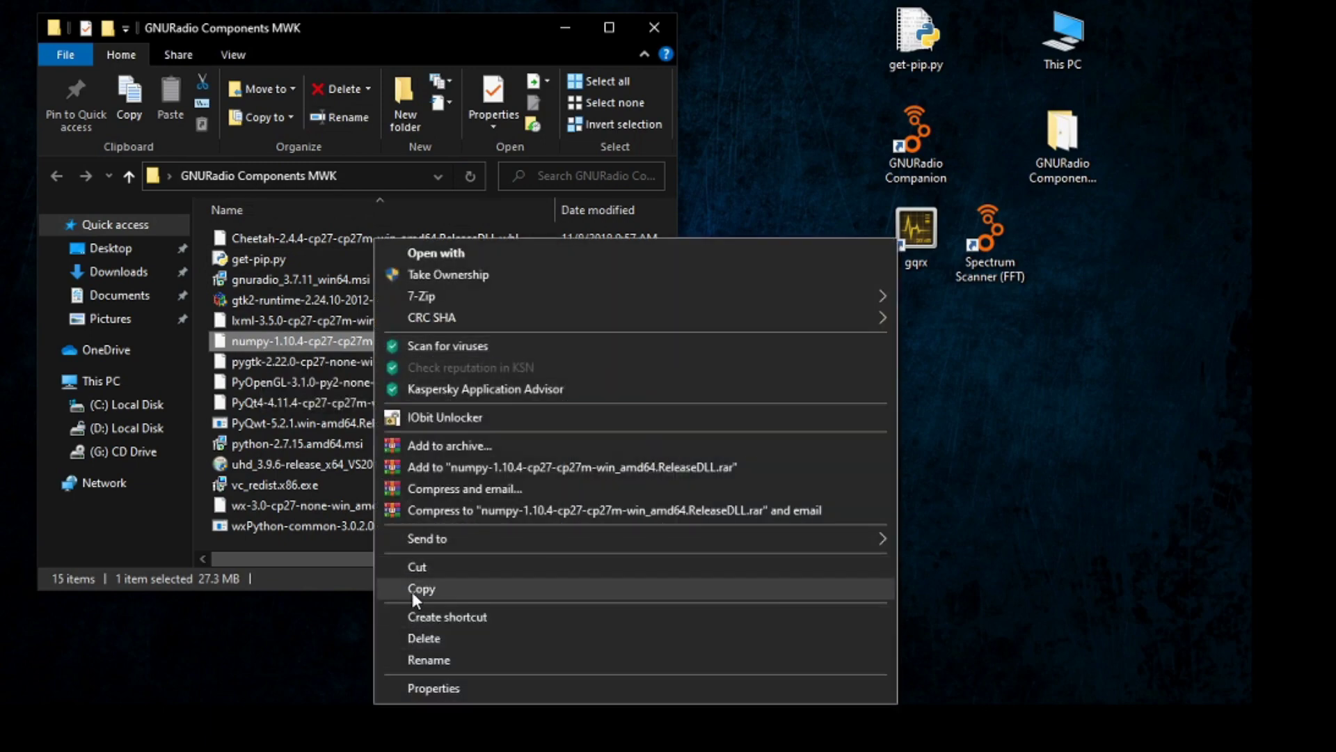
click(425, 658)
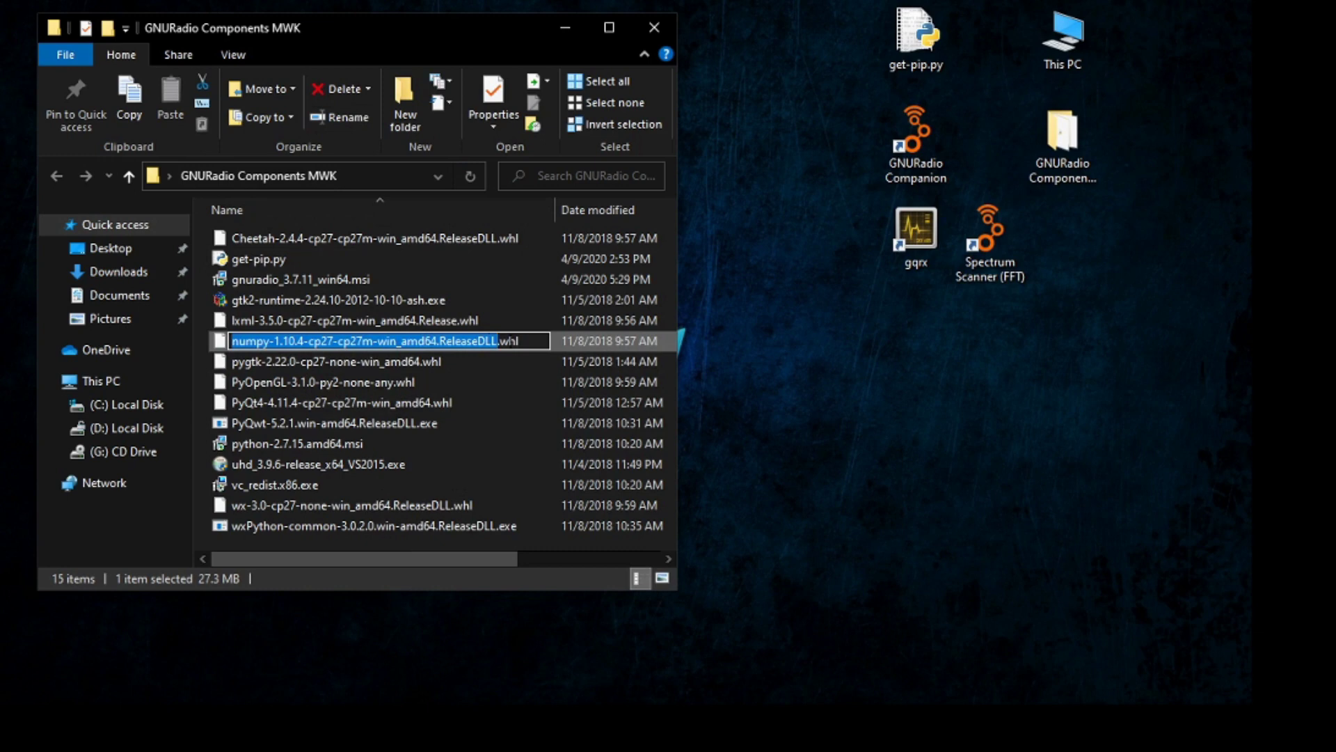
right_click(258, 341)
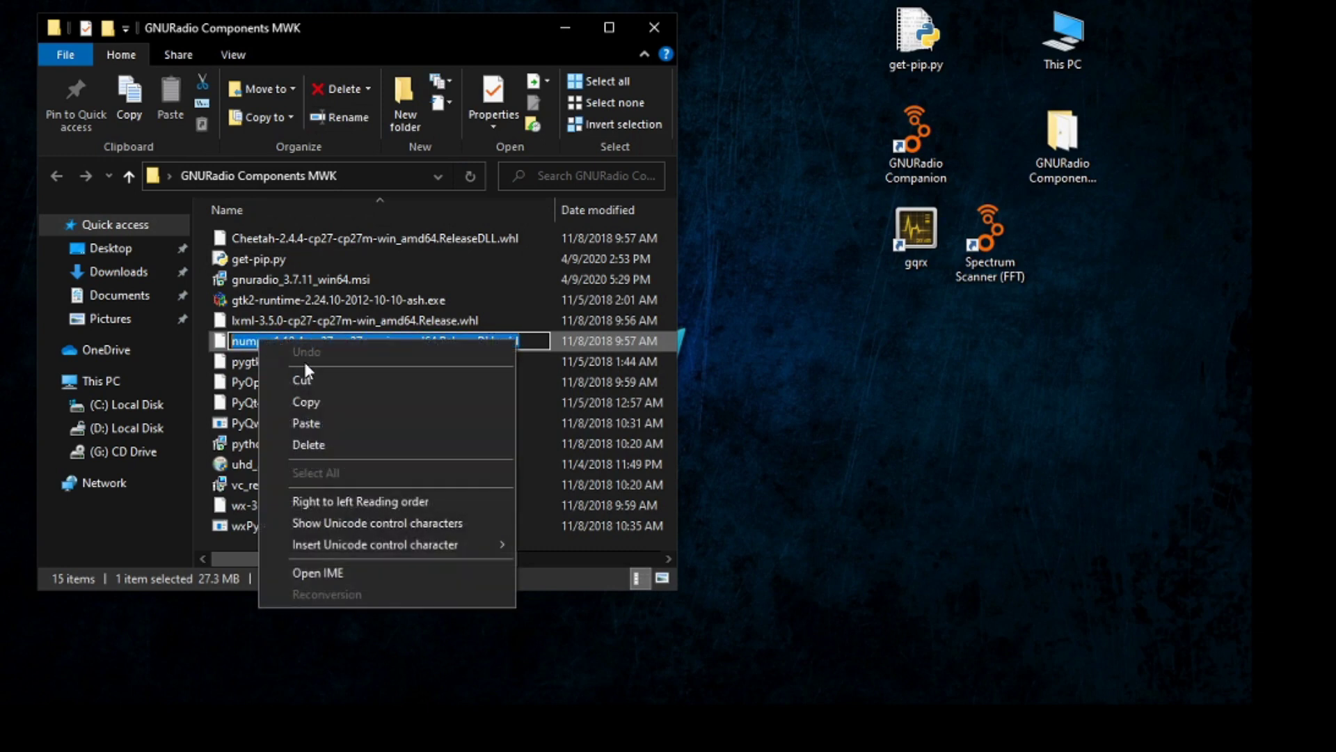
click(320, 402)
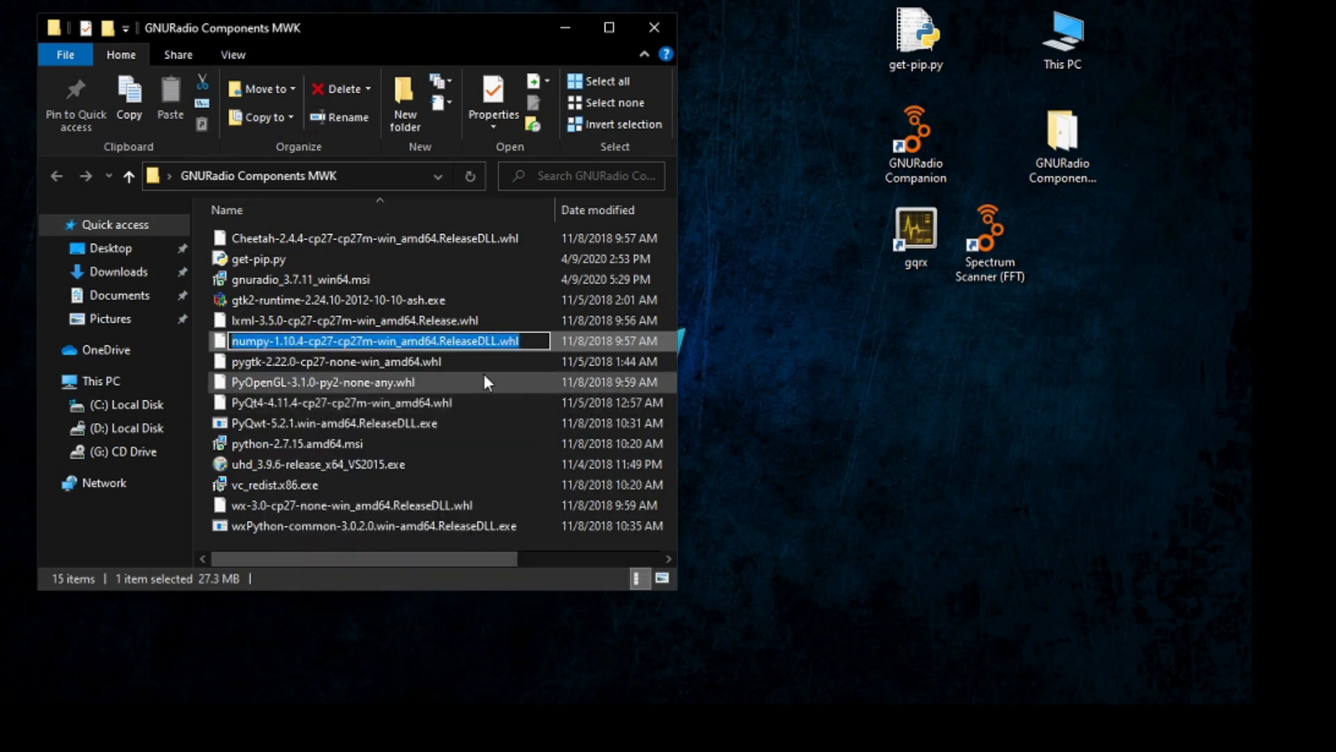
key(End)
key(alt+Tab)
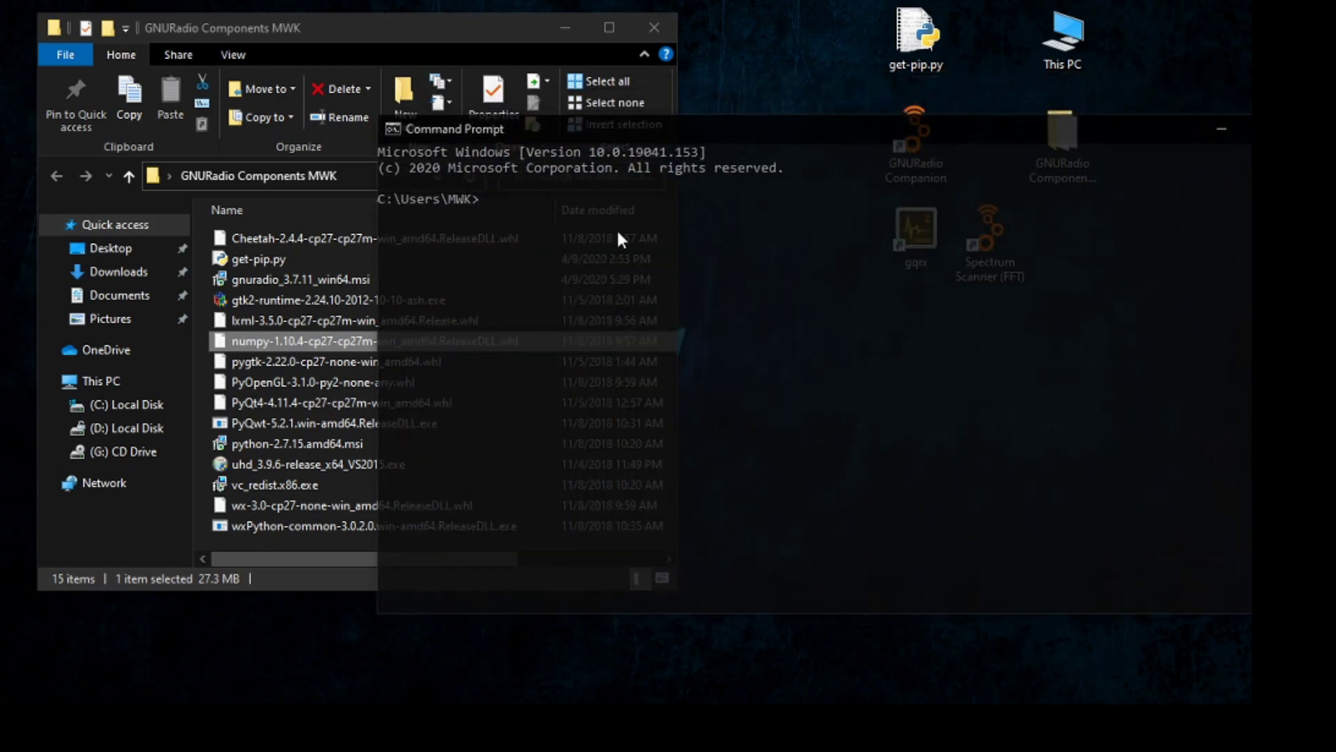
Step: Type pip followed by the pasted numpy file name, then close the console unrun
text(pip)
key(ctrl+v)
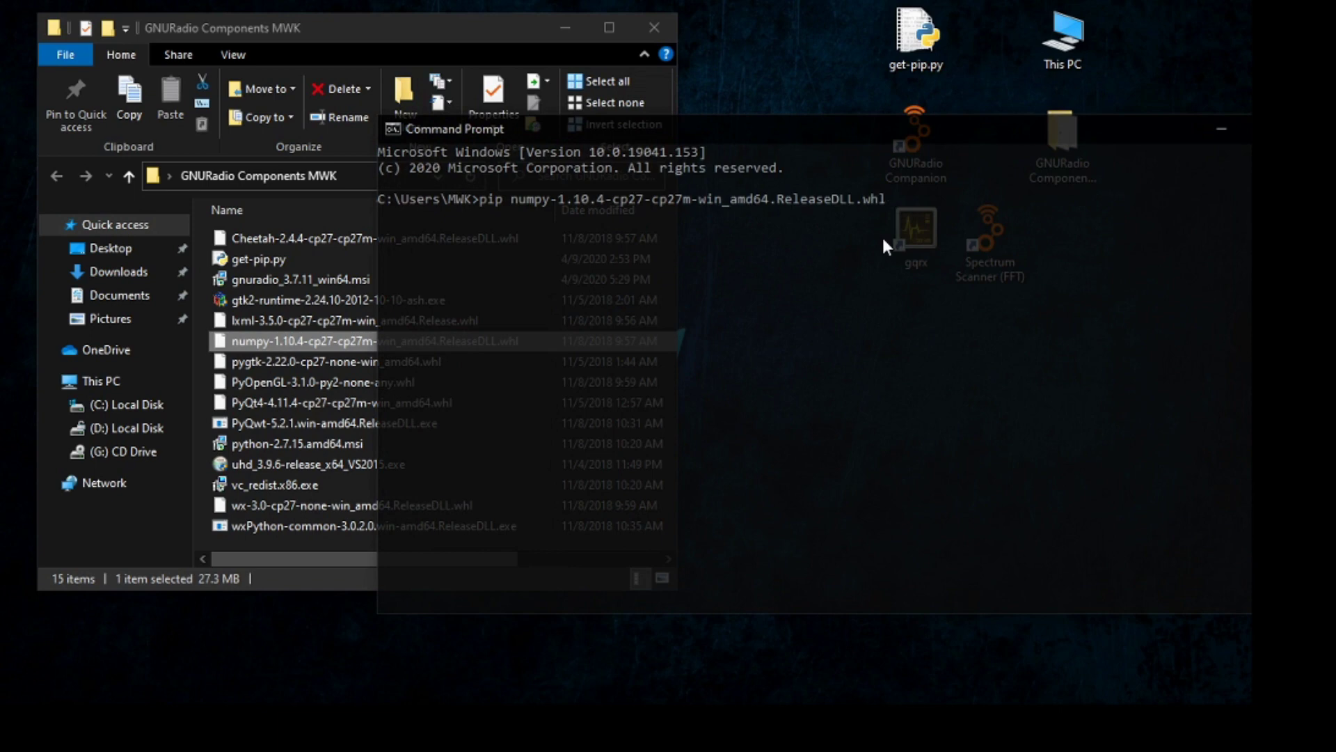
drag(975, 127, 767, 128)
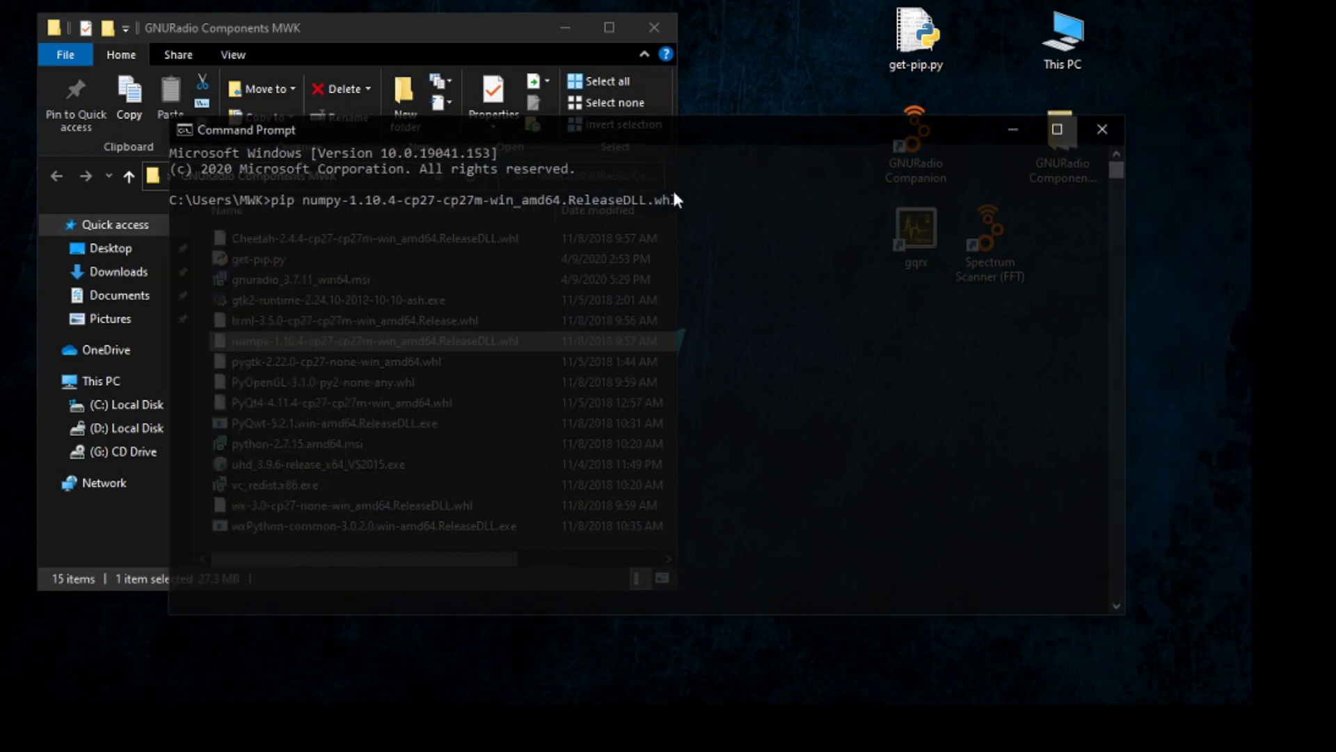
click(1103, 130)
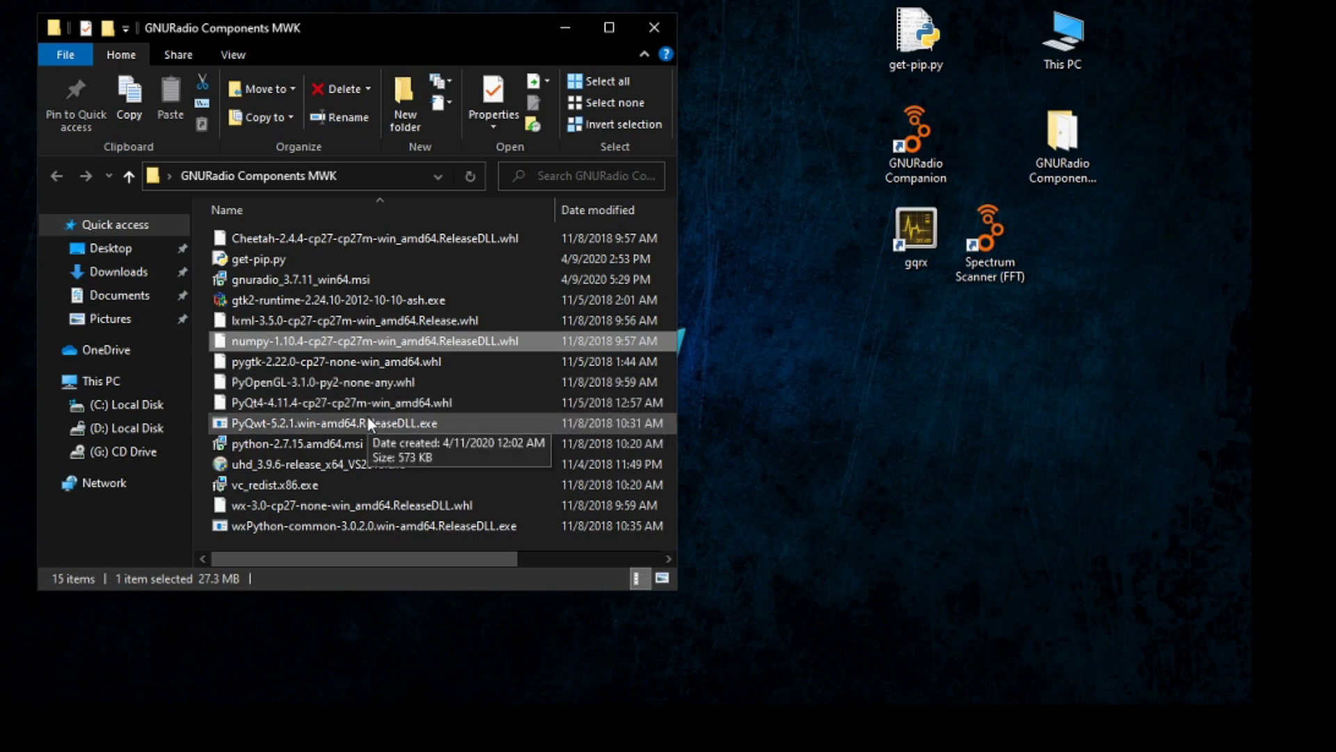
click(280, 403)
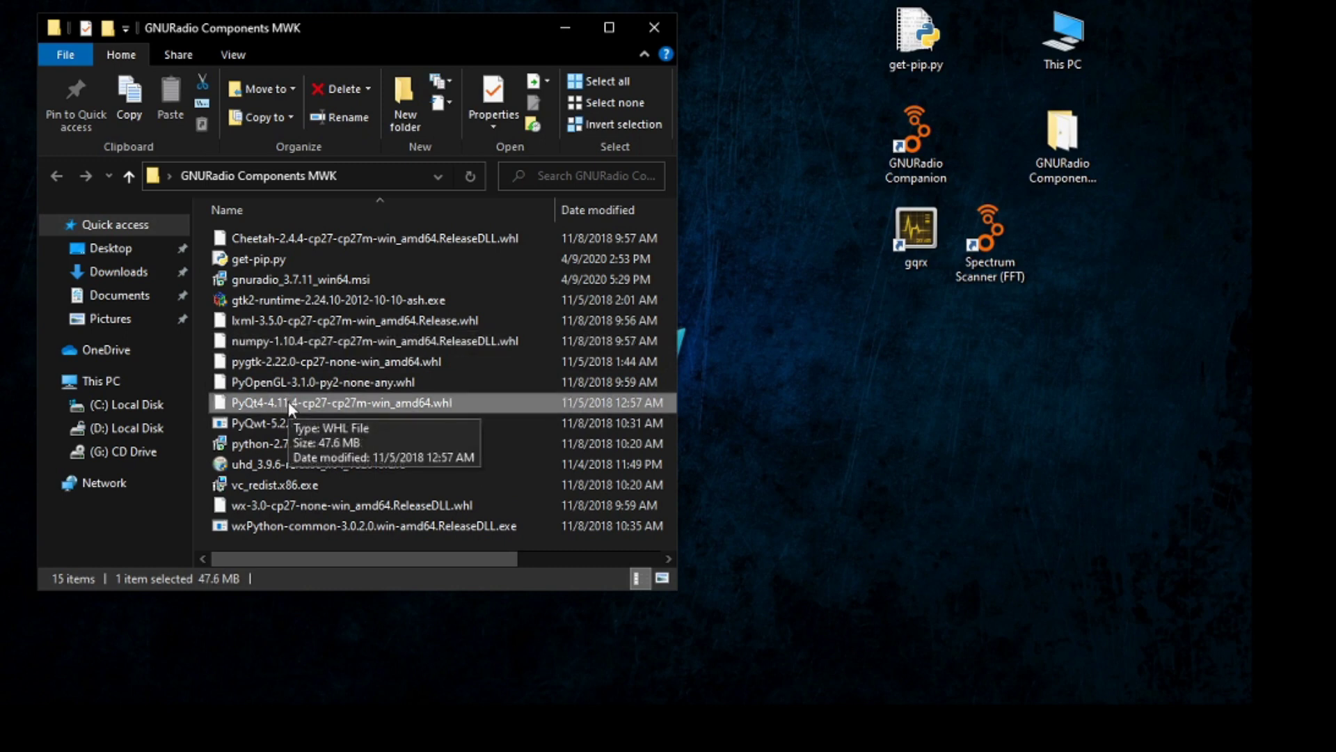
click(290, 422)
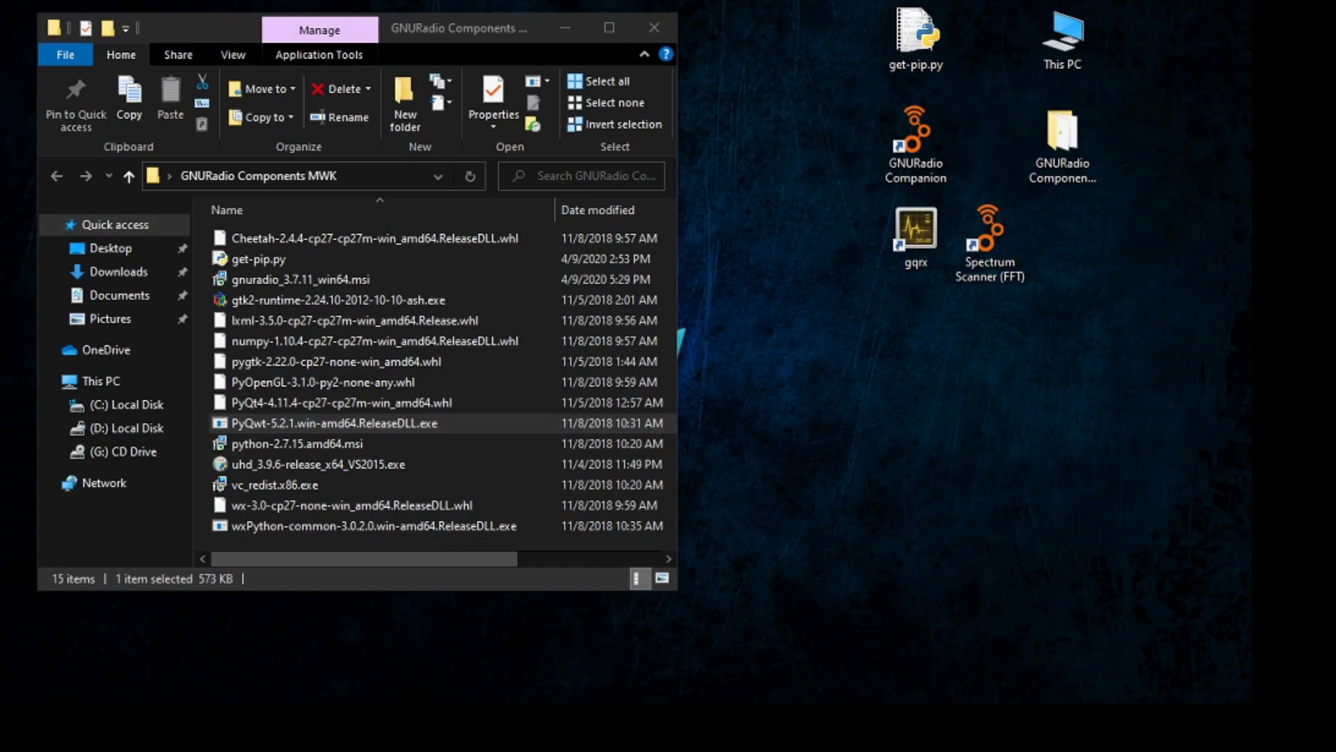
click(302, 237)
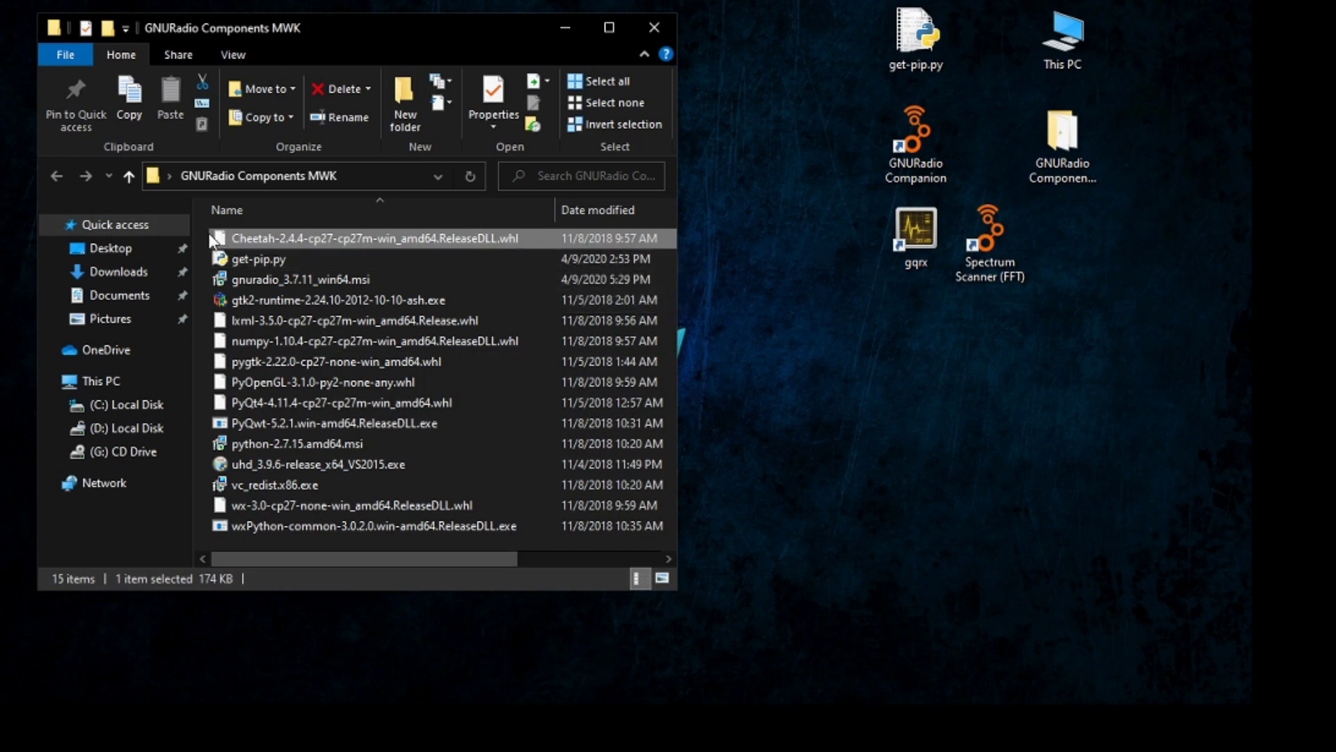
right_click(247, 245)
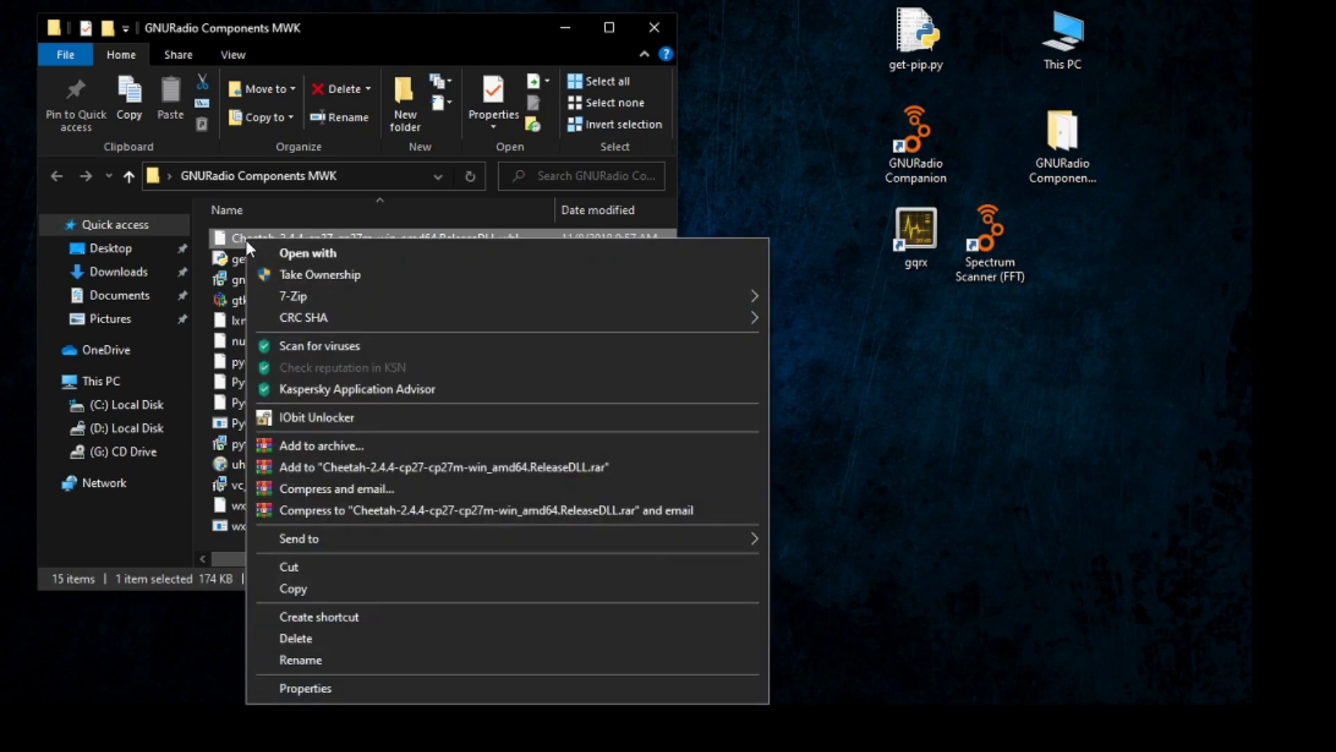
click(317, 654)
key(ctrl+a)
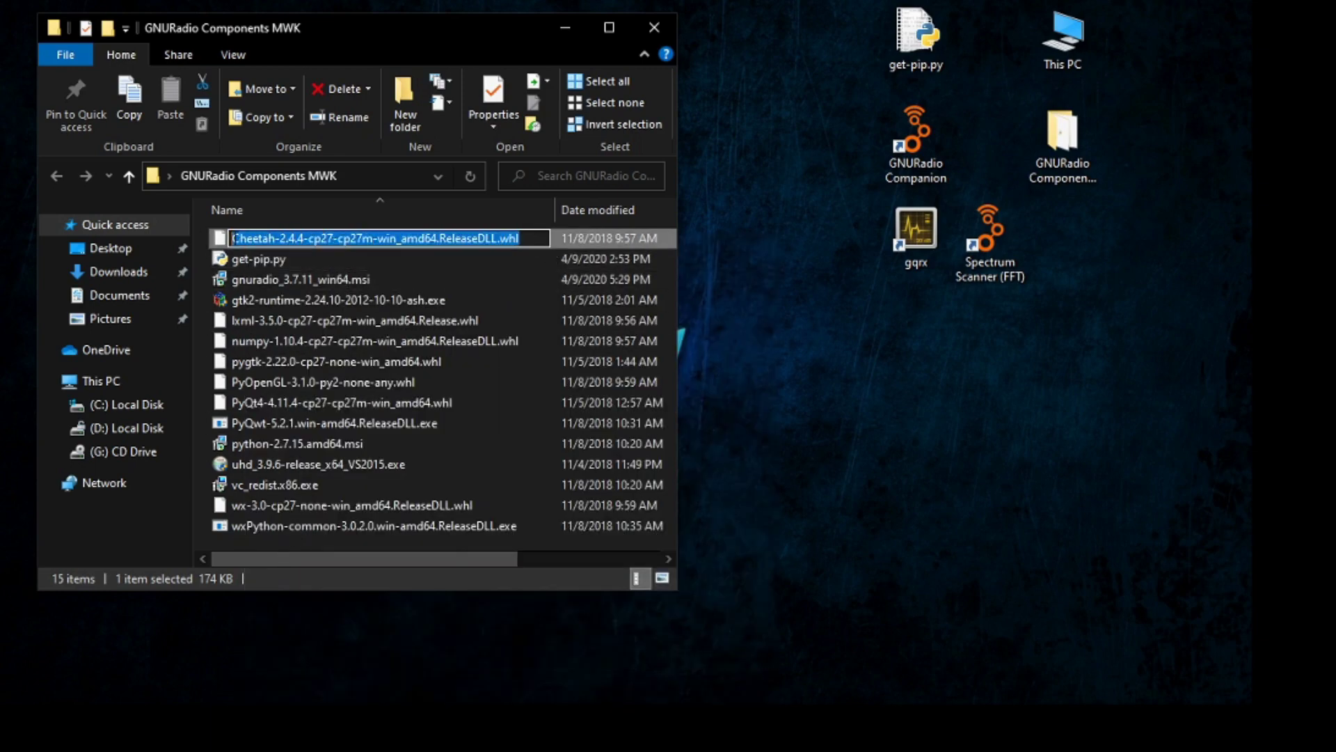
right_click(278, 245)
click(308, 298)
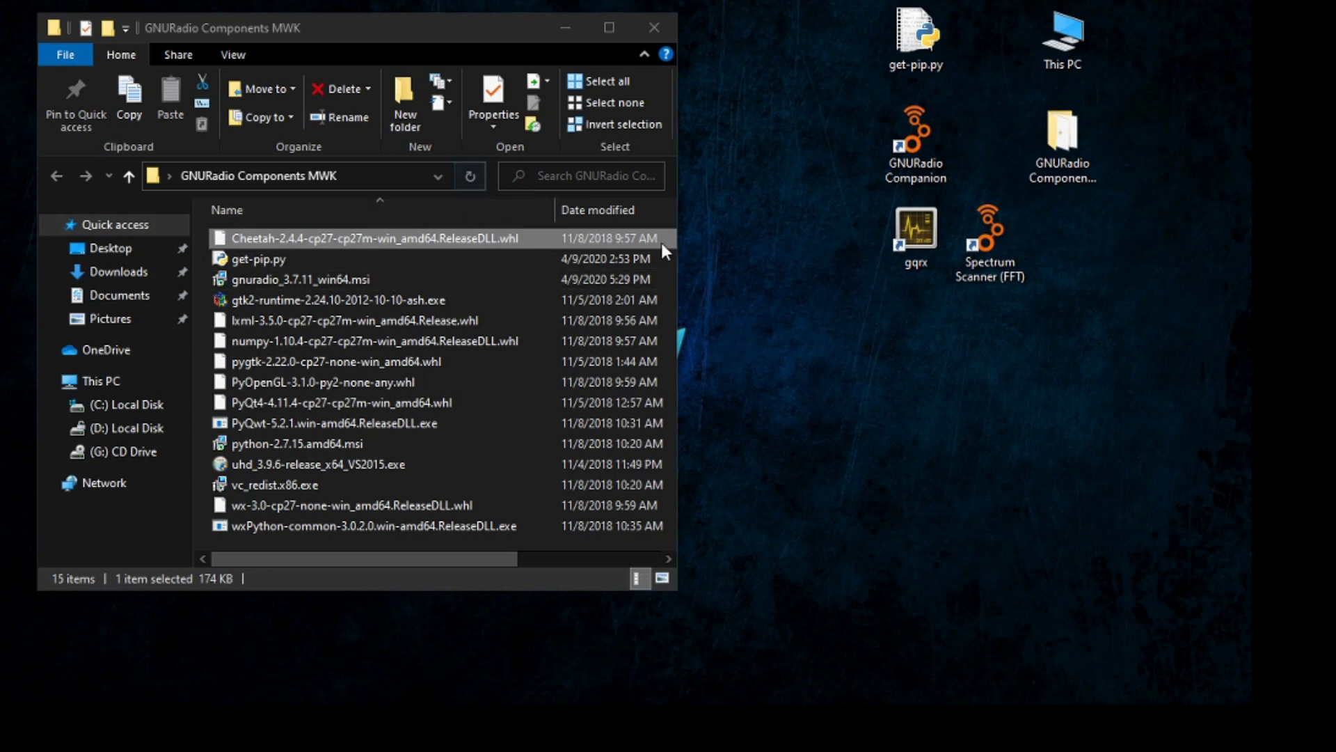
click(371, 178)
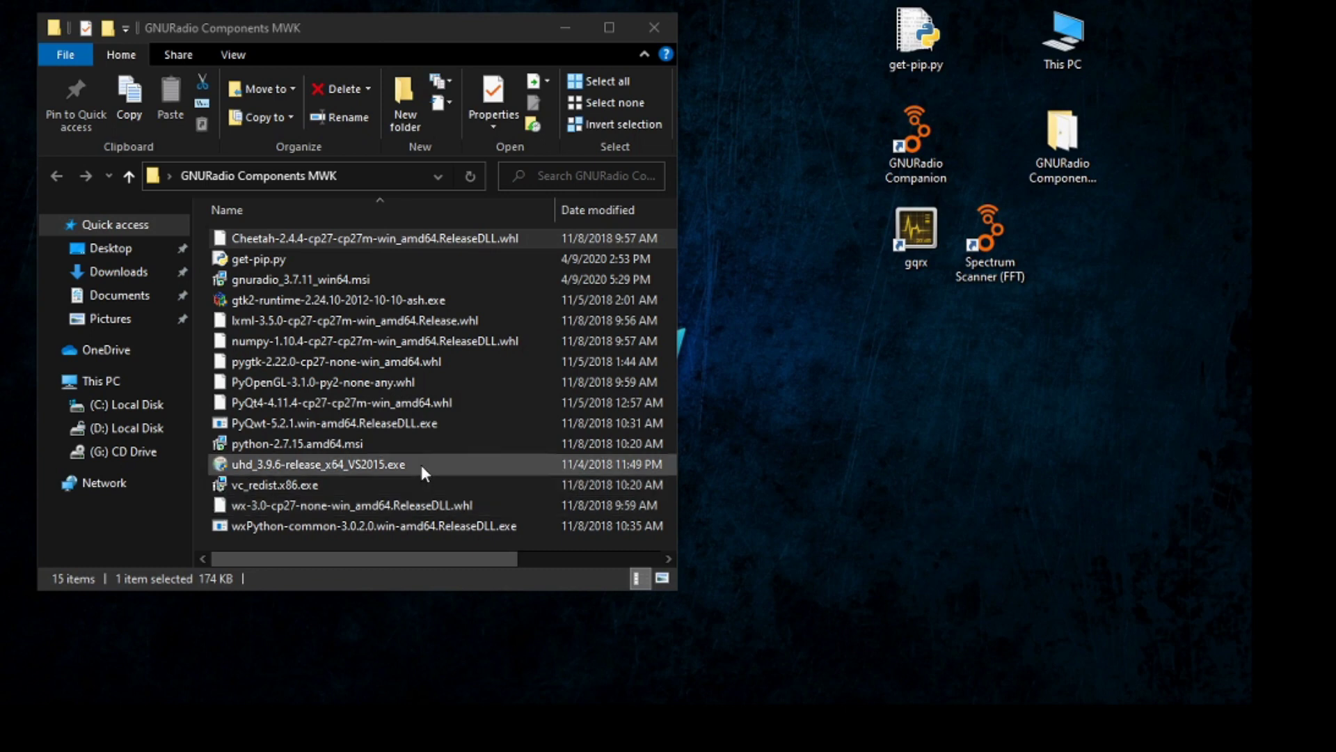
Step: Check the pygtk, gtk2-runtime, wx-3.0, wxPython-common and uhd_3.9.6 files, then start gnuradio_3.7.11_win64.msi
click(284, 366)
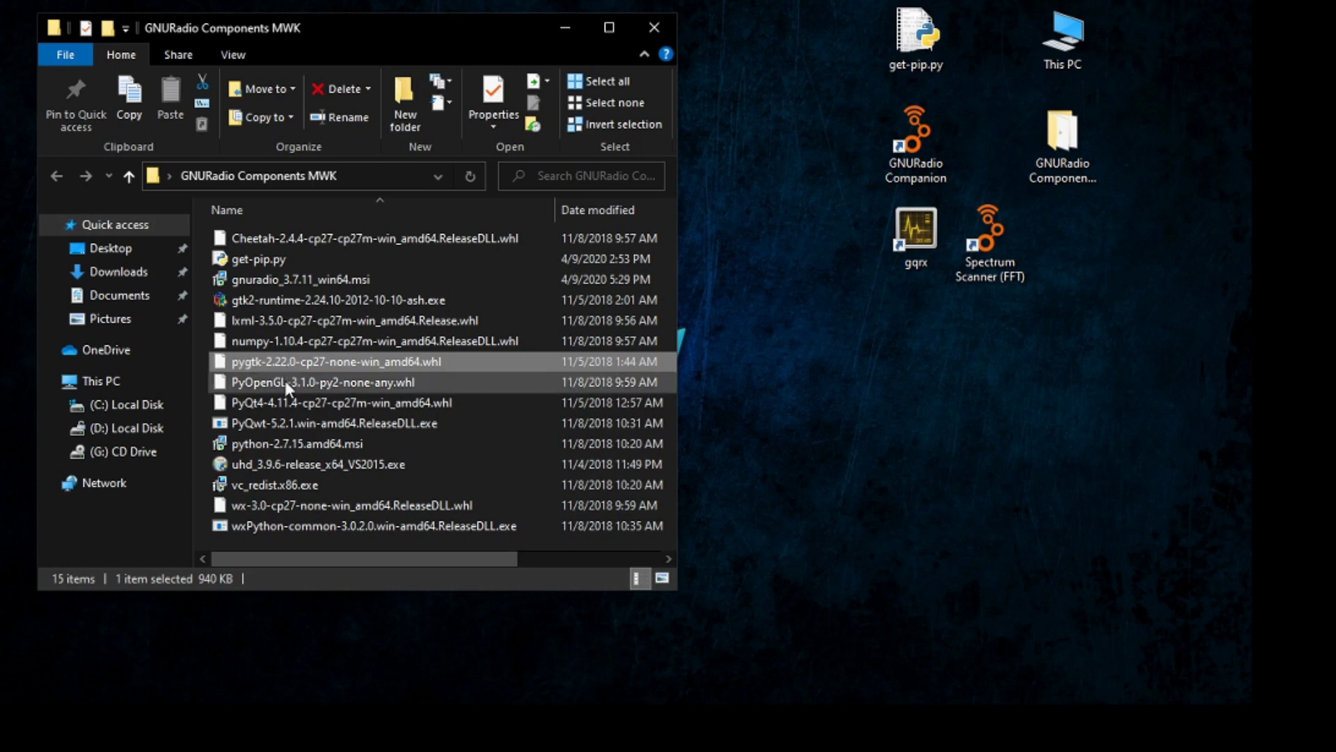
click(291, 305)
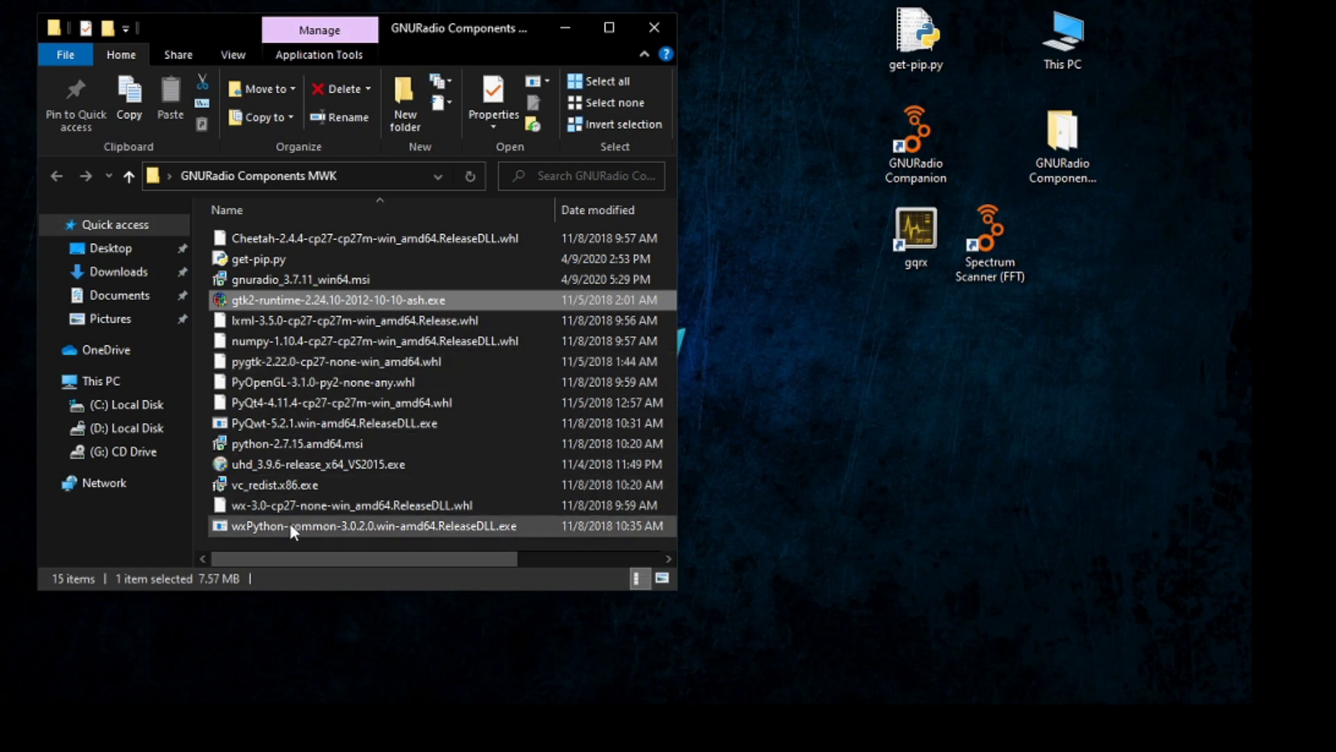
click(319, 504)
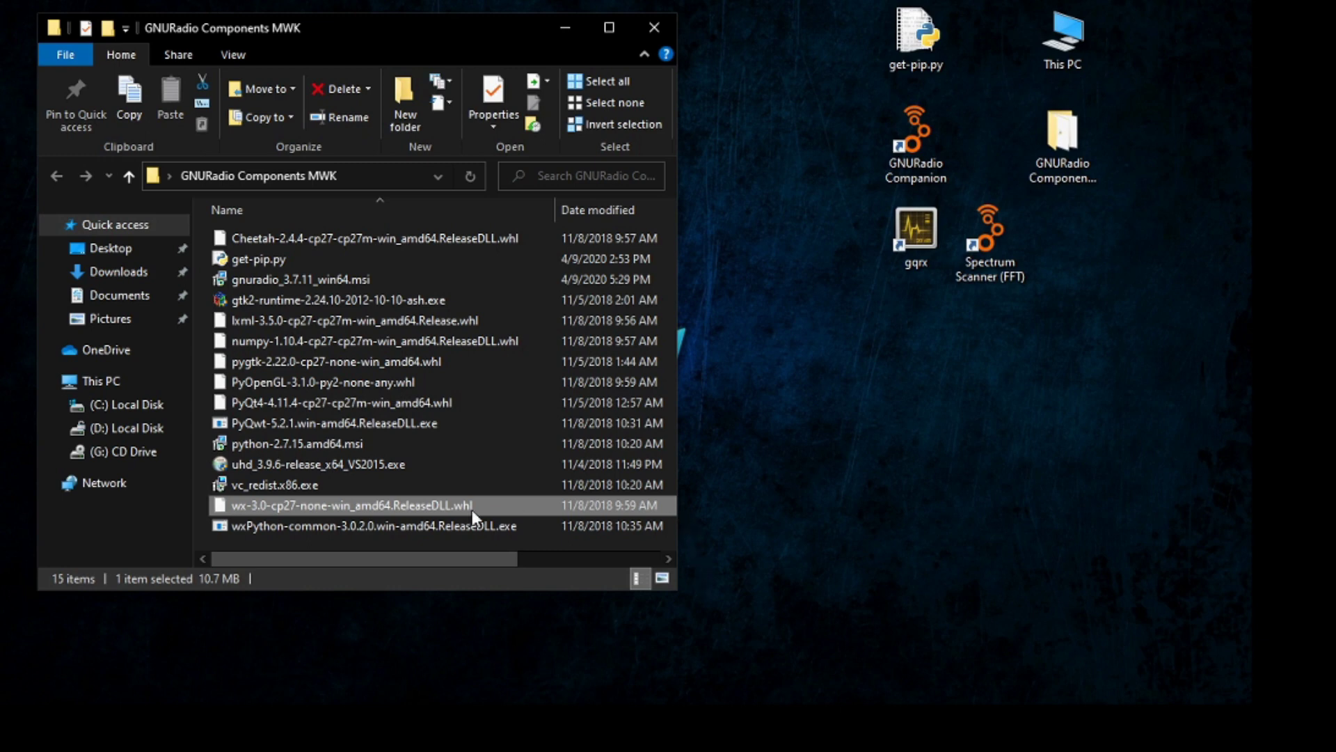
click(293, 527)
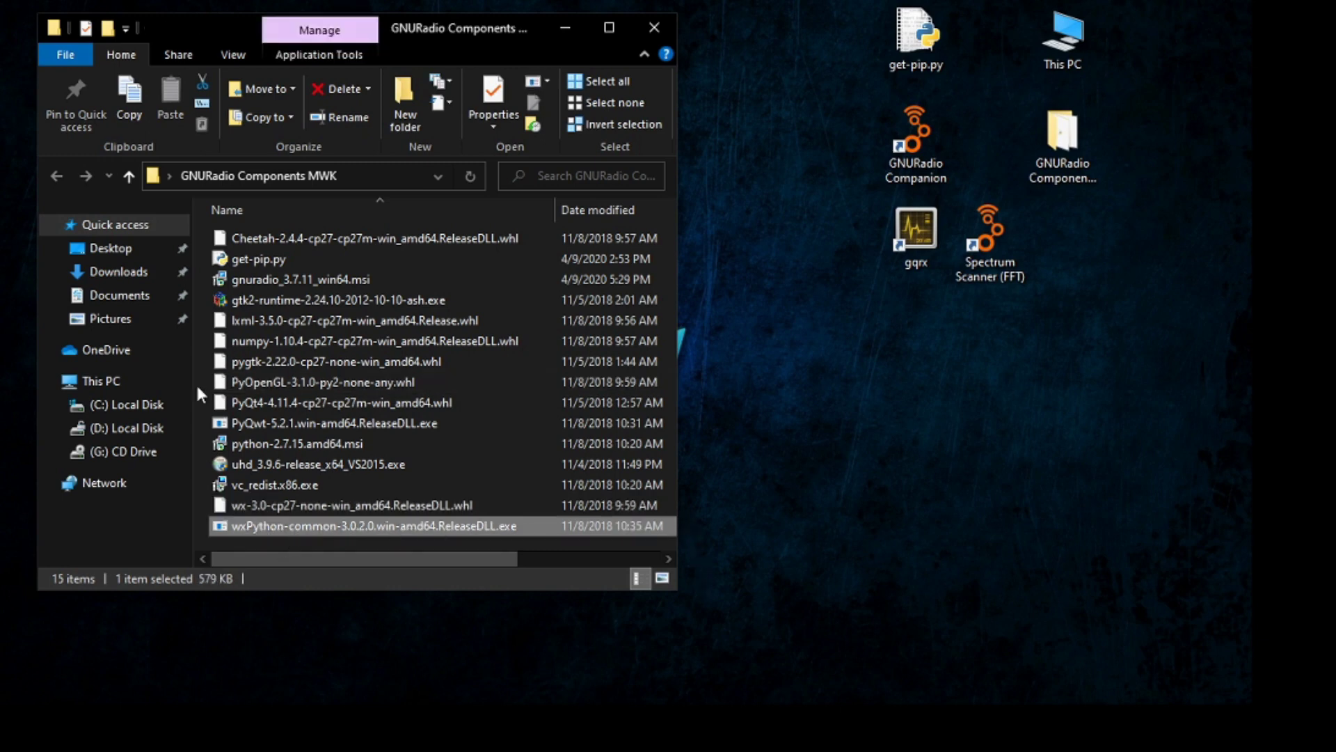
click(327, 465)
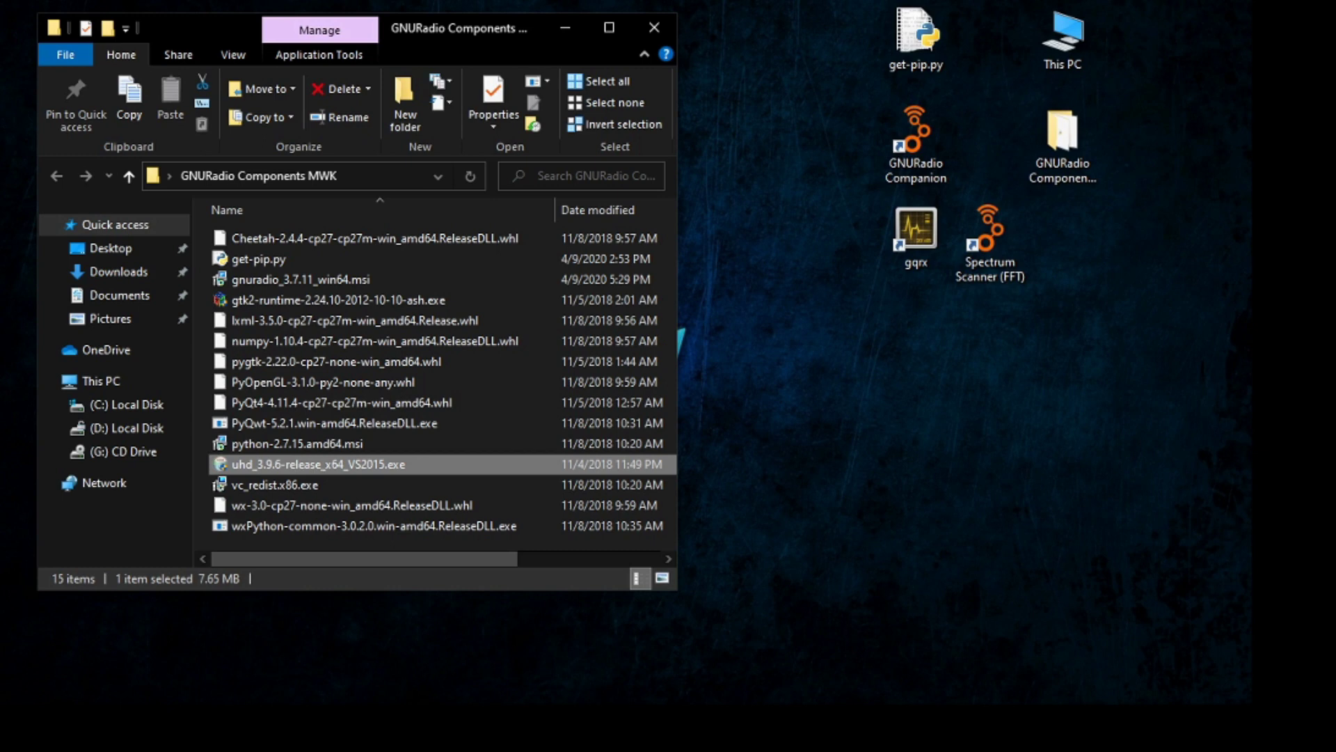
click(286, 285)
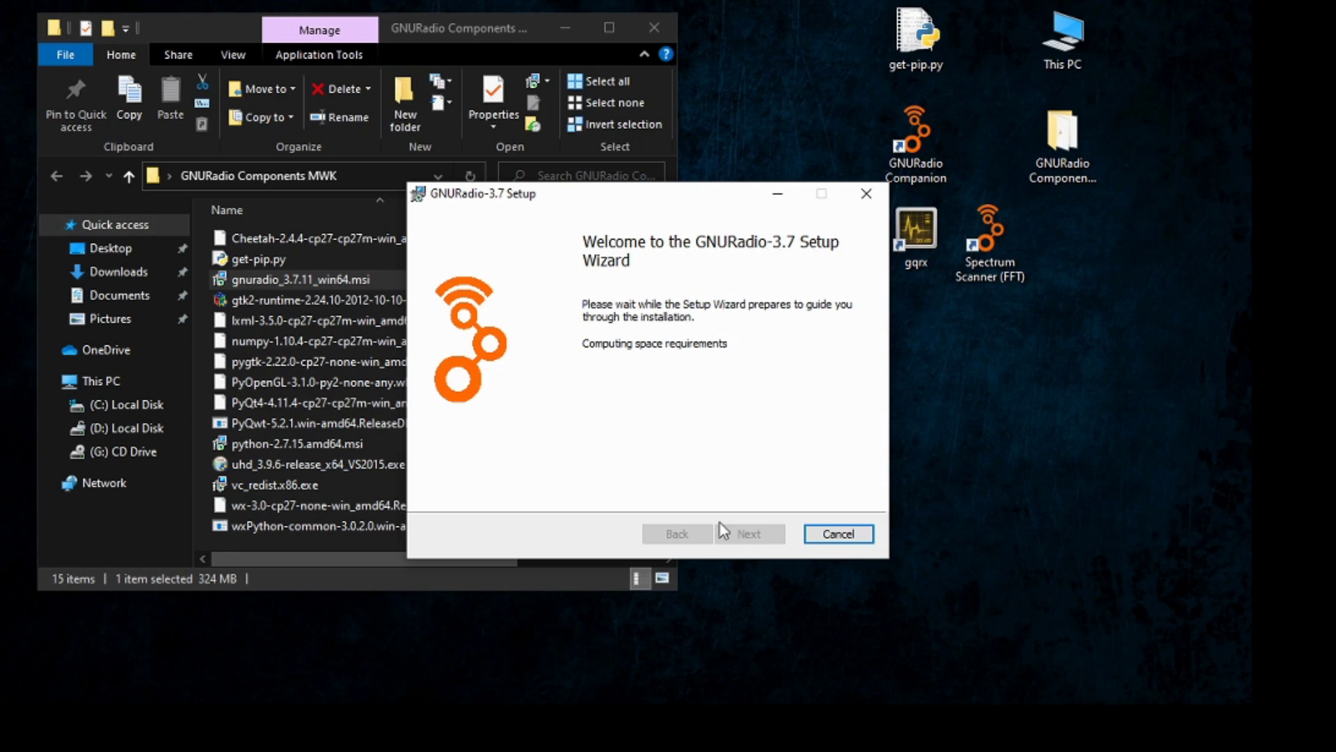
Step: Close the GNURadio-3.7 setup wizard and click Finish on the interrupted page
click(866, 194)
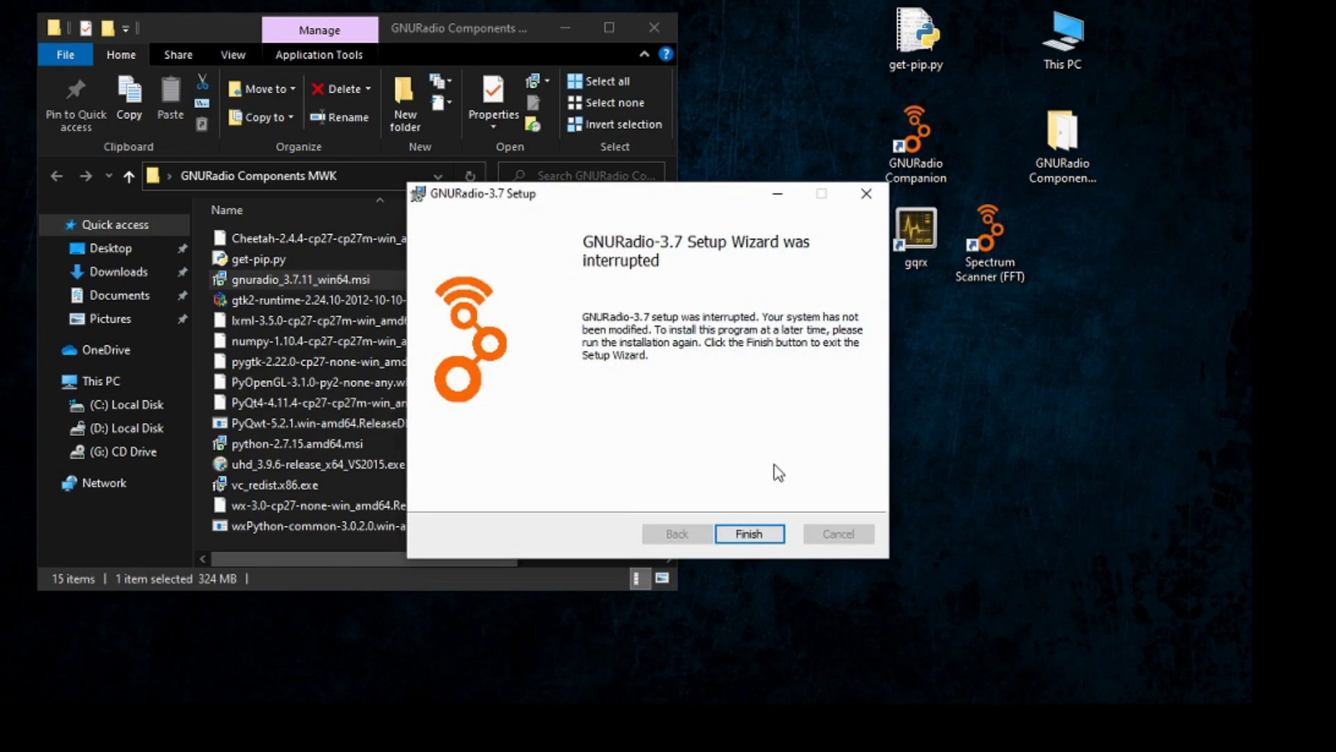
click(870, 195)
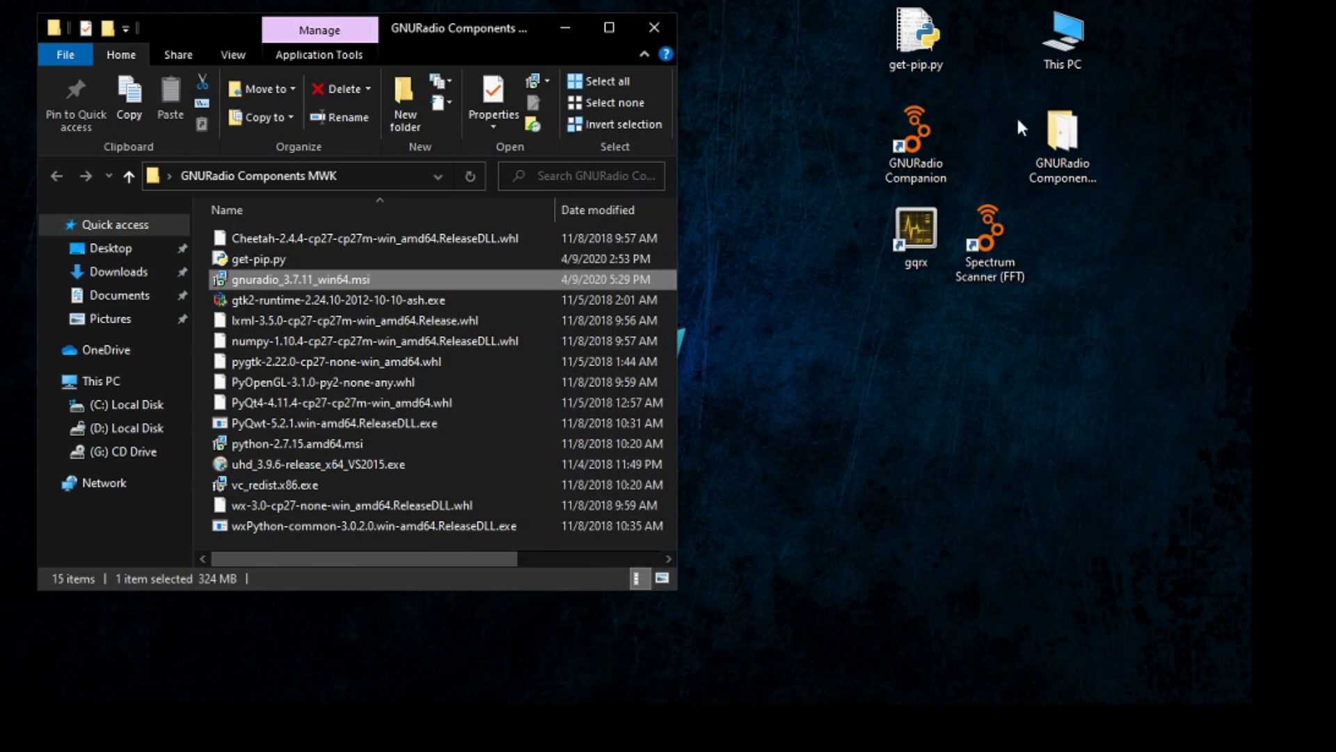
Step: Open Environment Variables via This PC Properties and Advanced system settings, repositioning System Properties
right_click(1062, 42)
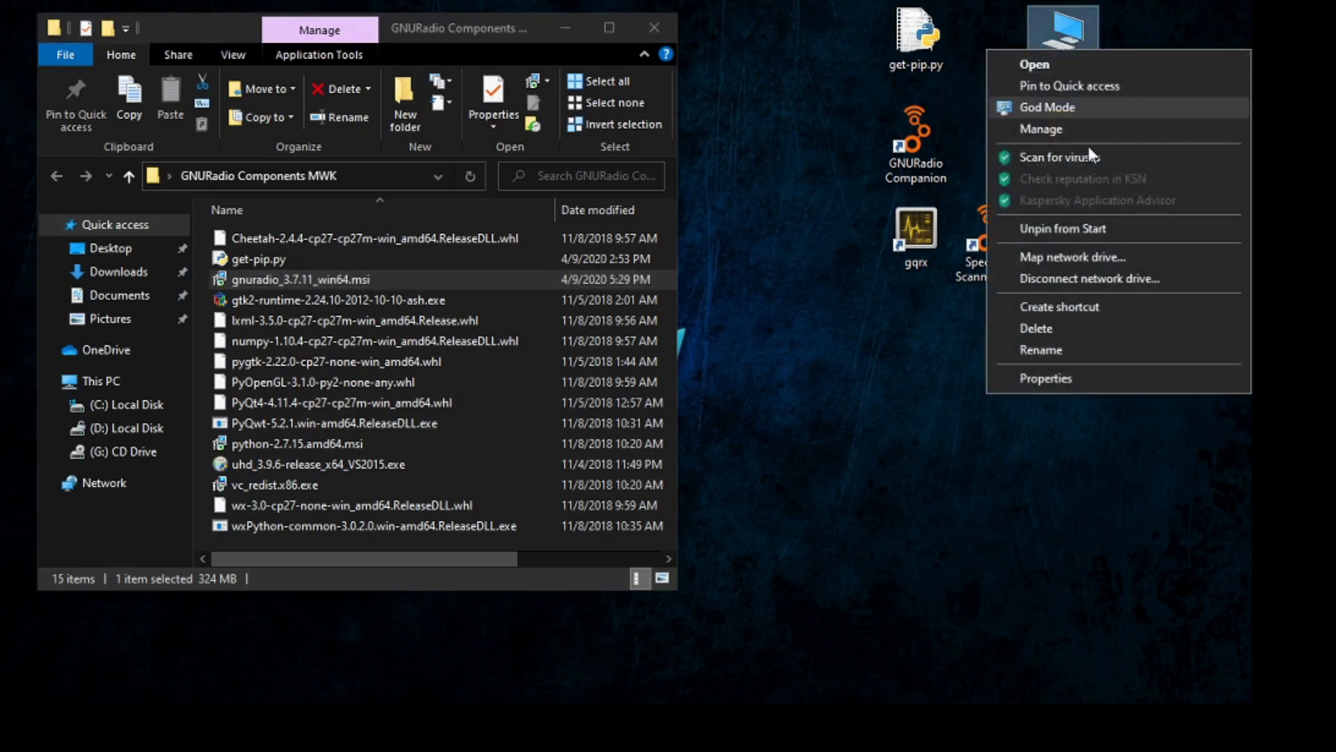
click(1072, 376)
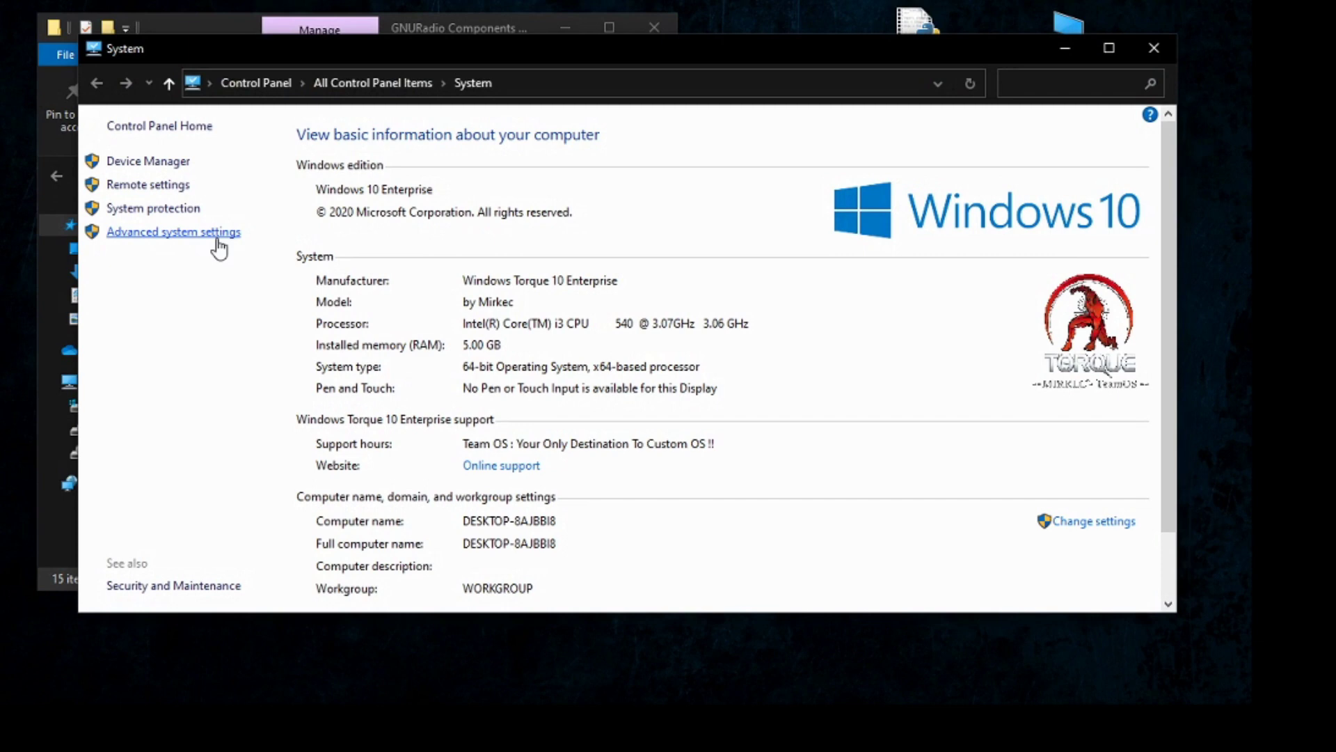
click(217, 236)
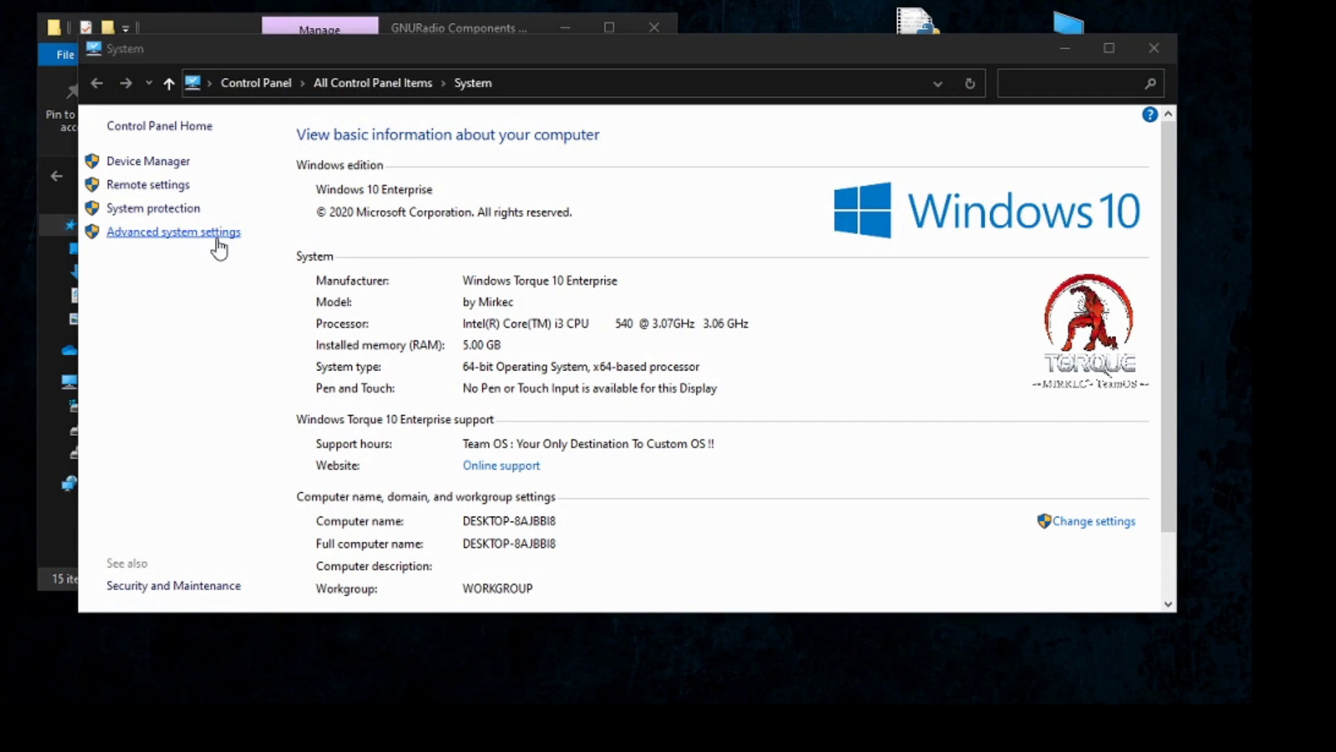
drag(679, 171, 582, 135)
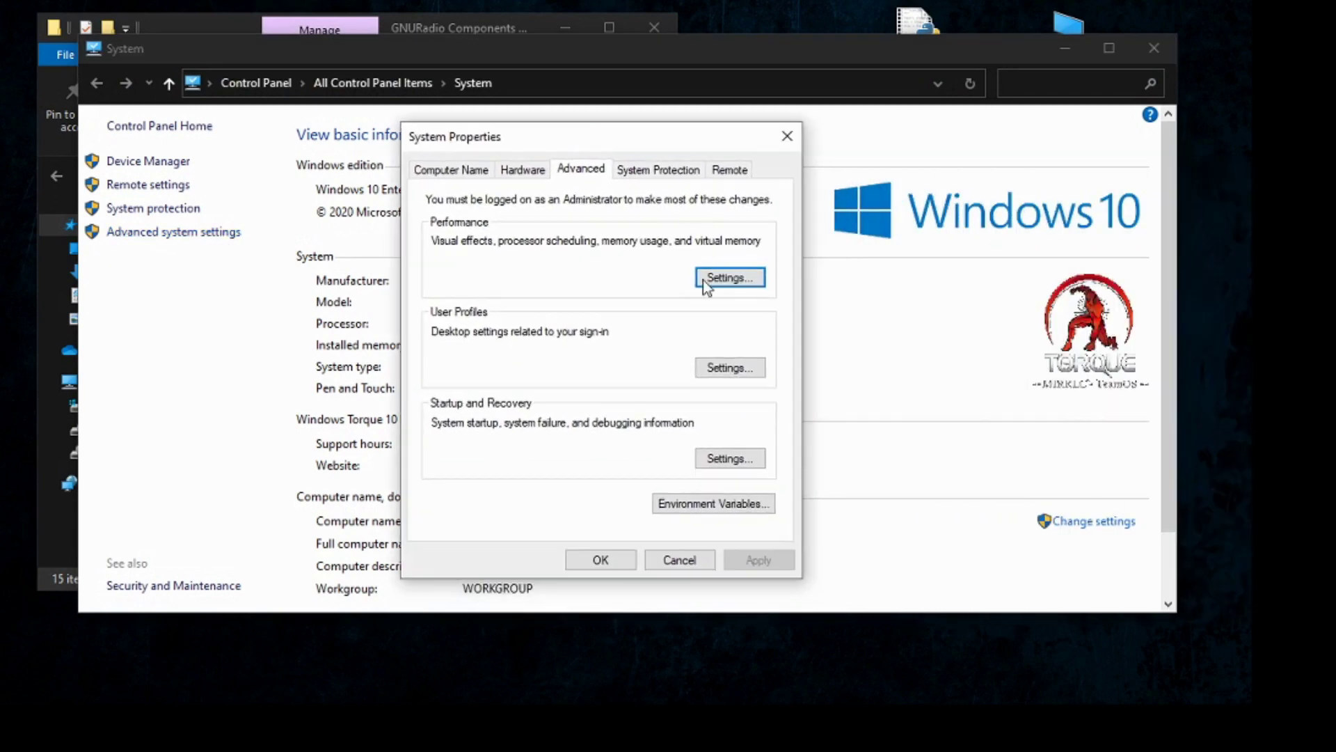
click(688, 510)
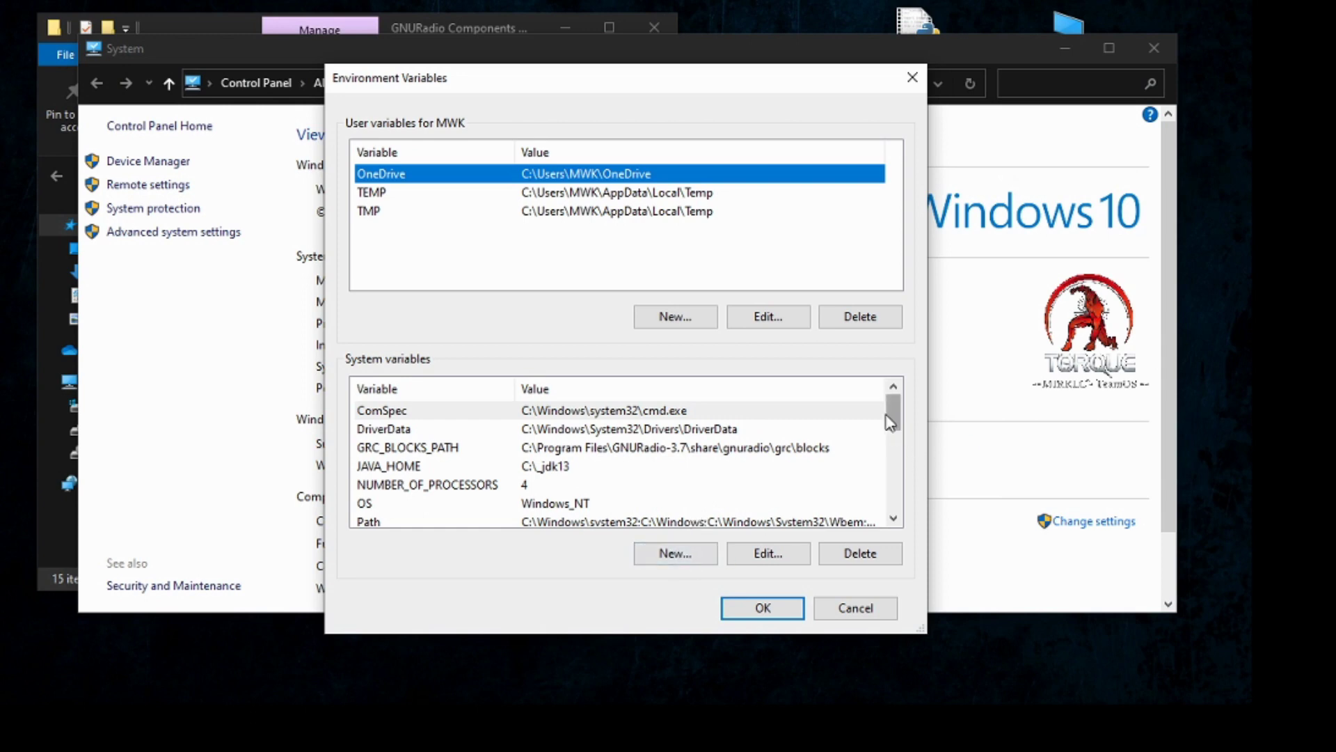
Step: Cancel a new variable, inspect the GRC_BLOCKS_PATH value, then cancel out of both dialogs unchanged
click(677, 554)
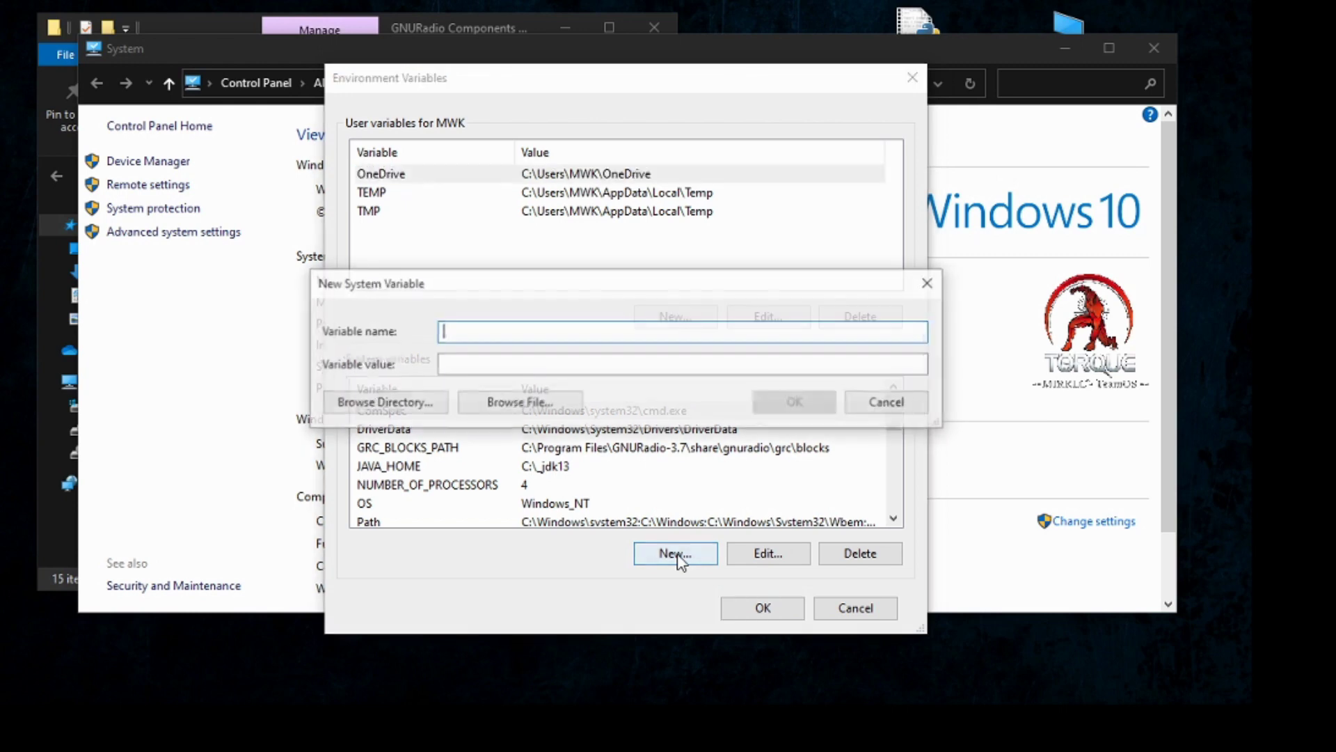
click(863, 410)
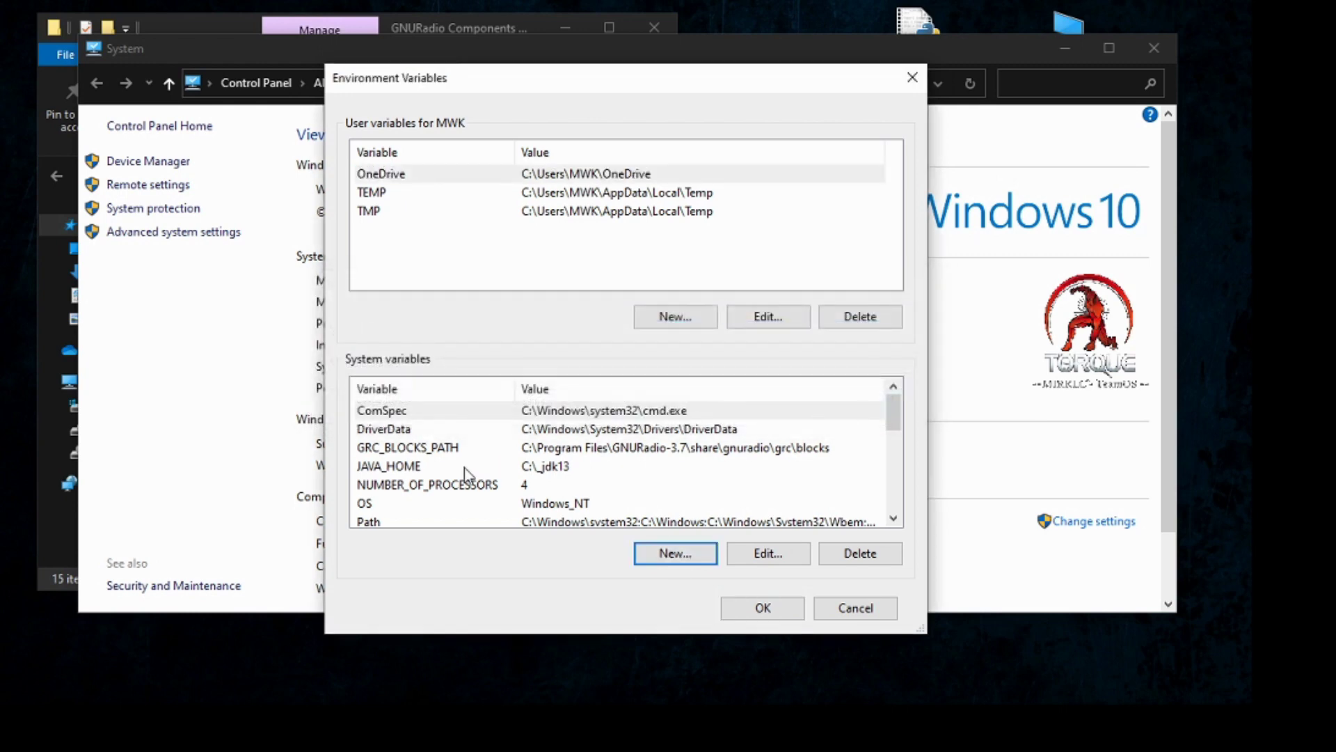
double_click(432, 450)
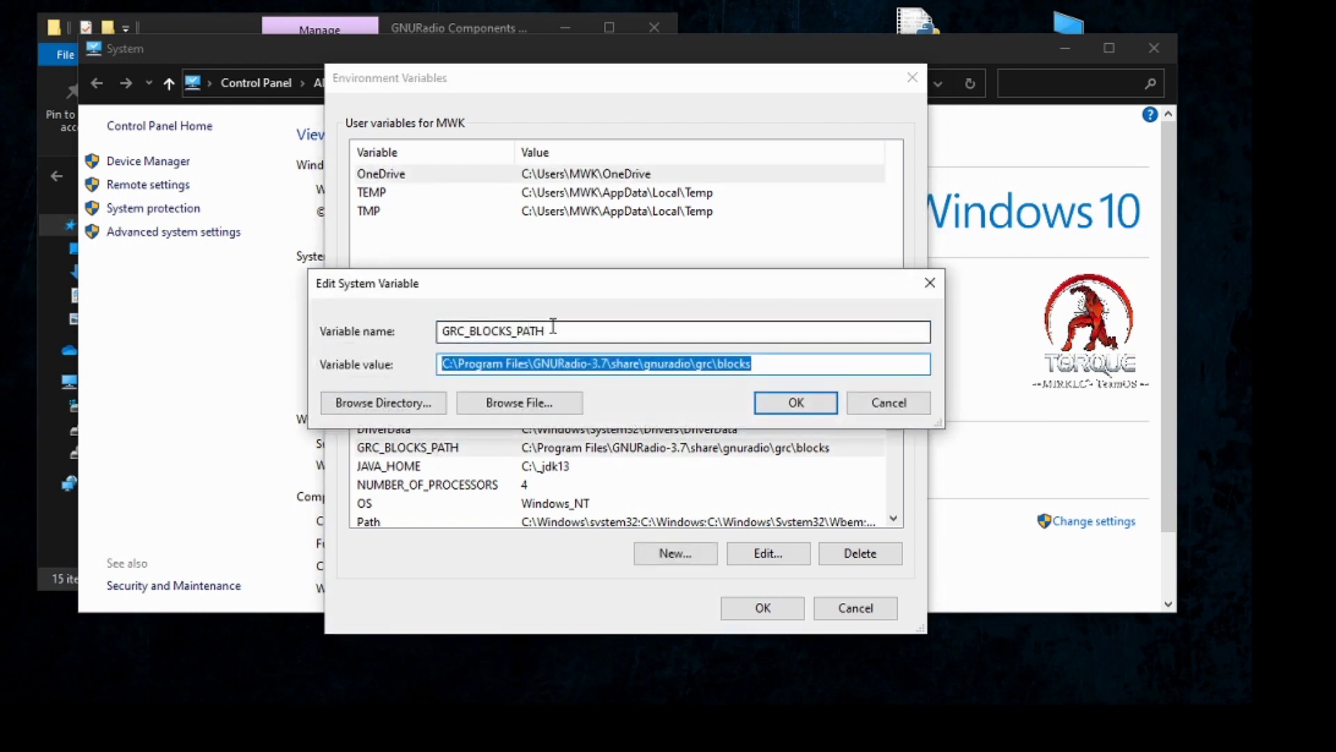
double_click(478, 329)
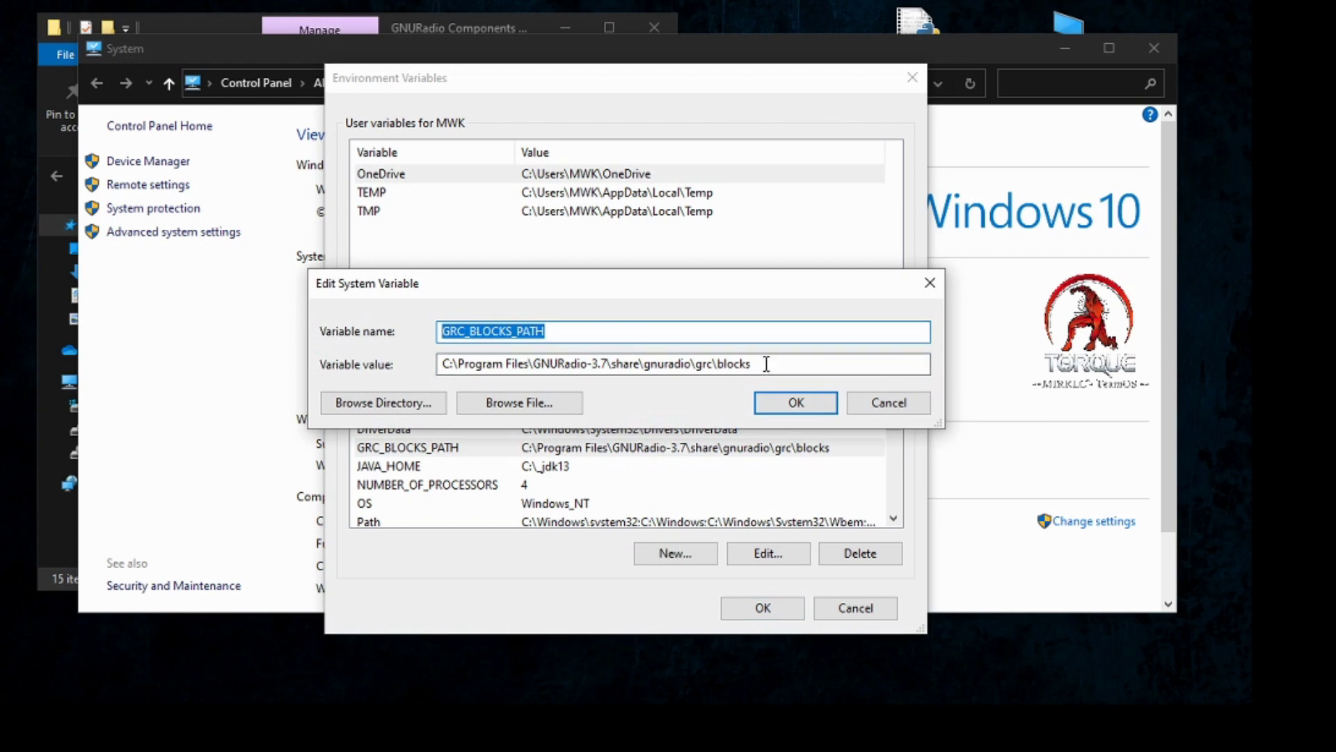
drag(856, 362, 376, 365)
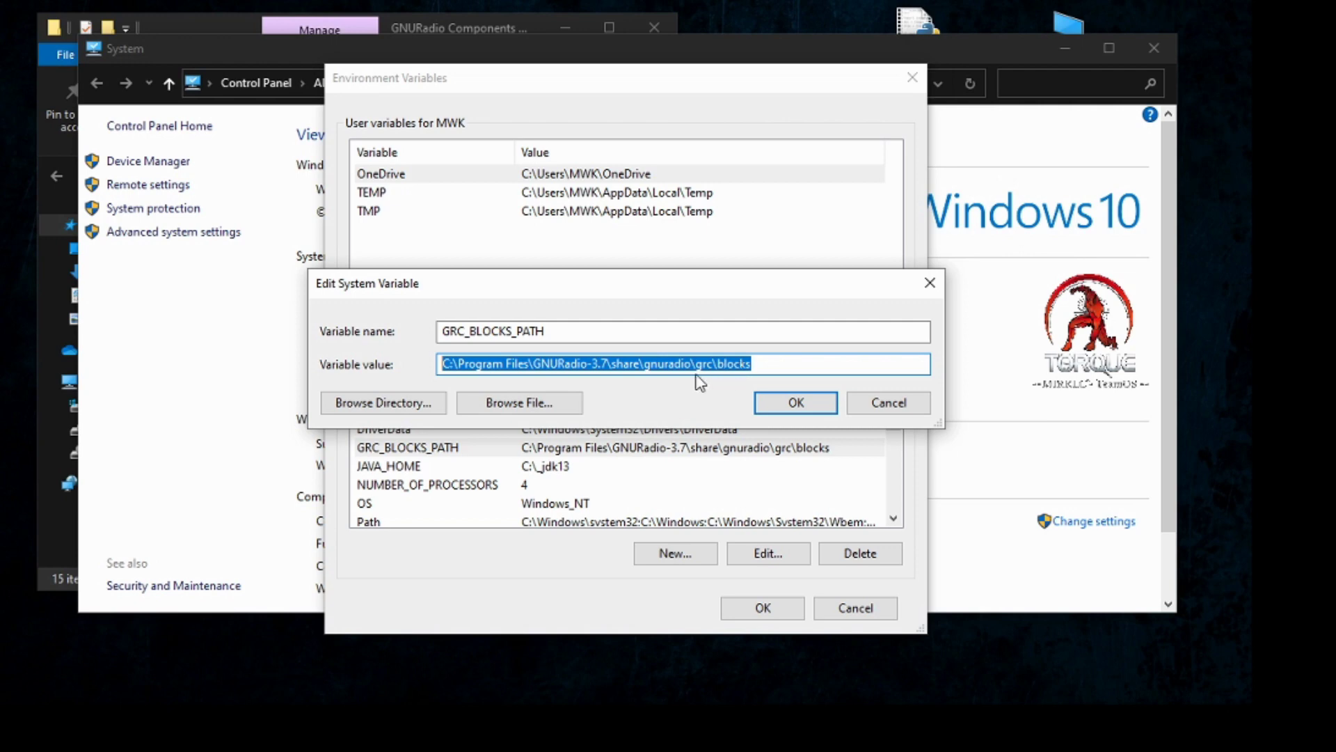
click(764, 364)
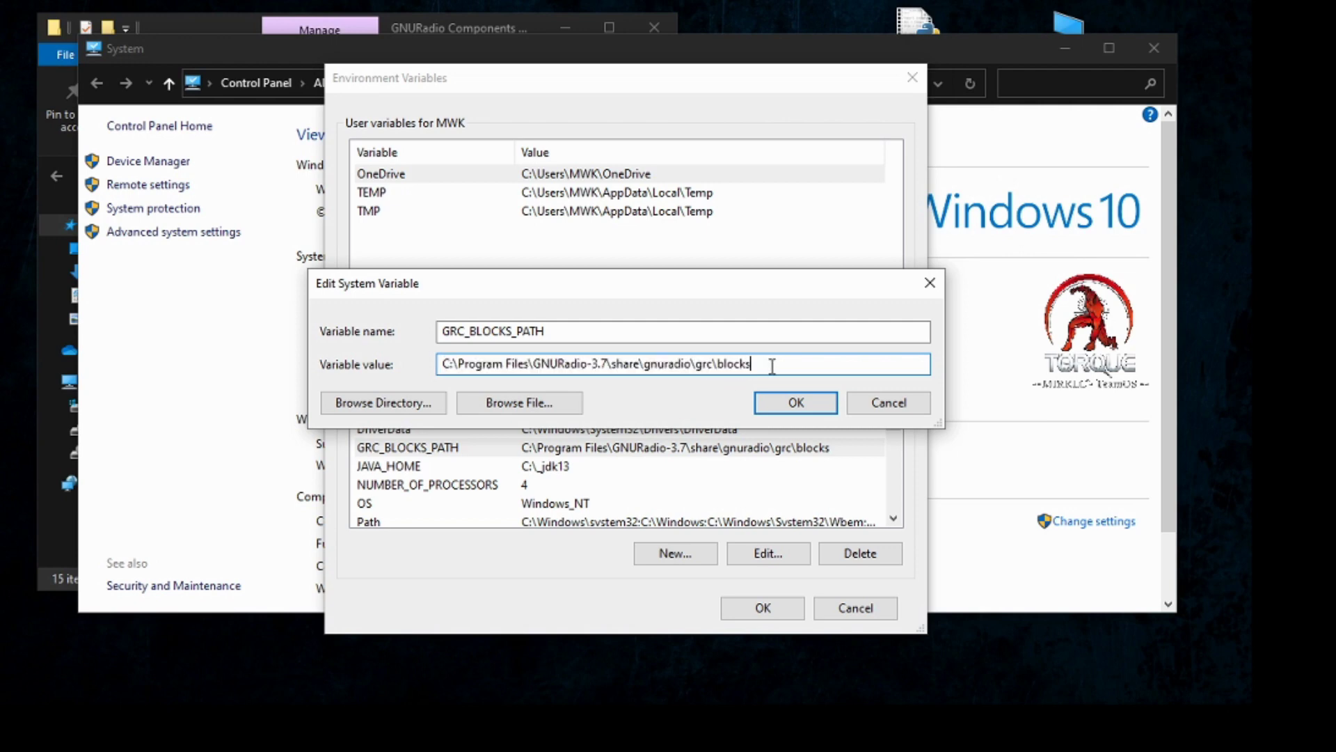
click(881, 403)
click(856, 608)
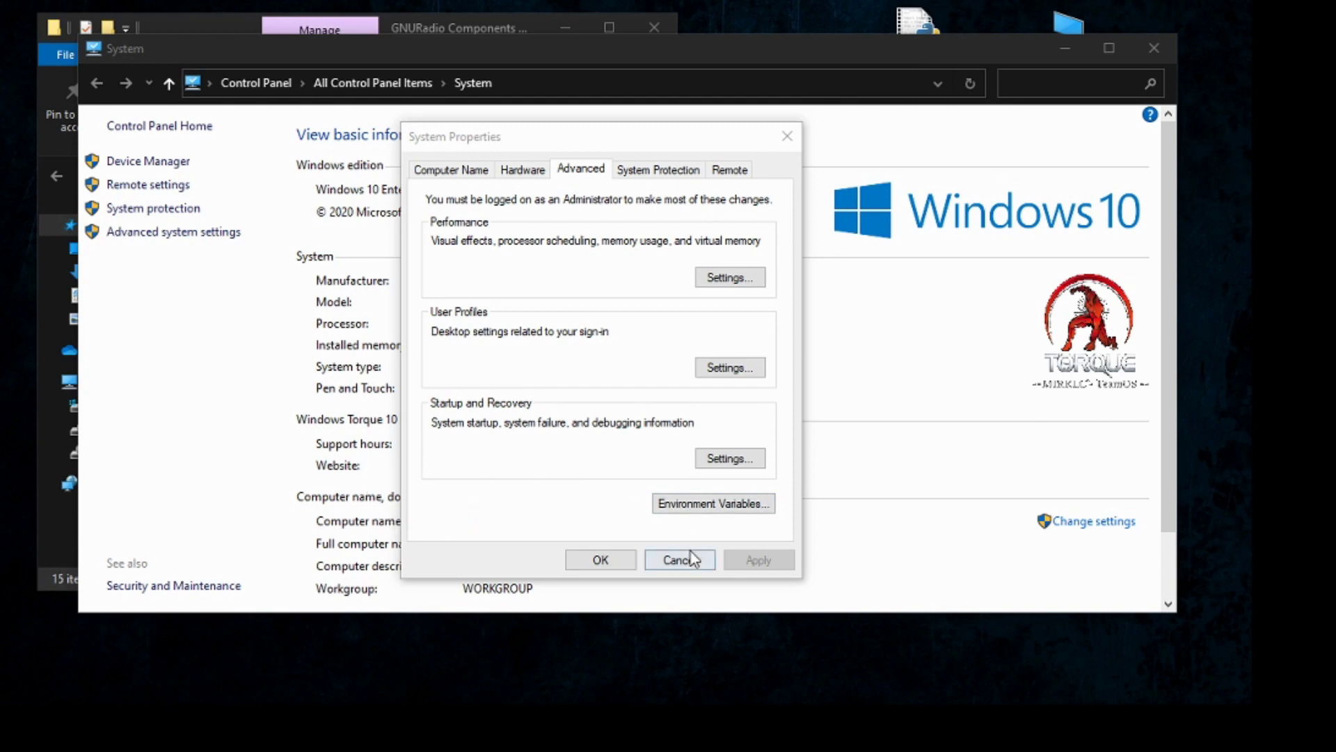
Step: Open the system Path variable and review its Python27, Python27\Scripts, UHD\bin, GNURadio-3.7\bin and GTK2-Runtime\bin entries
click(695, 510)
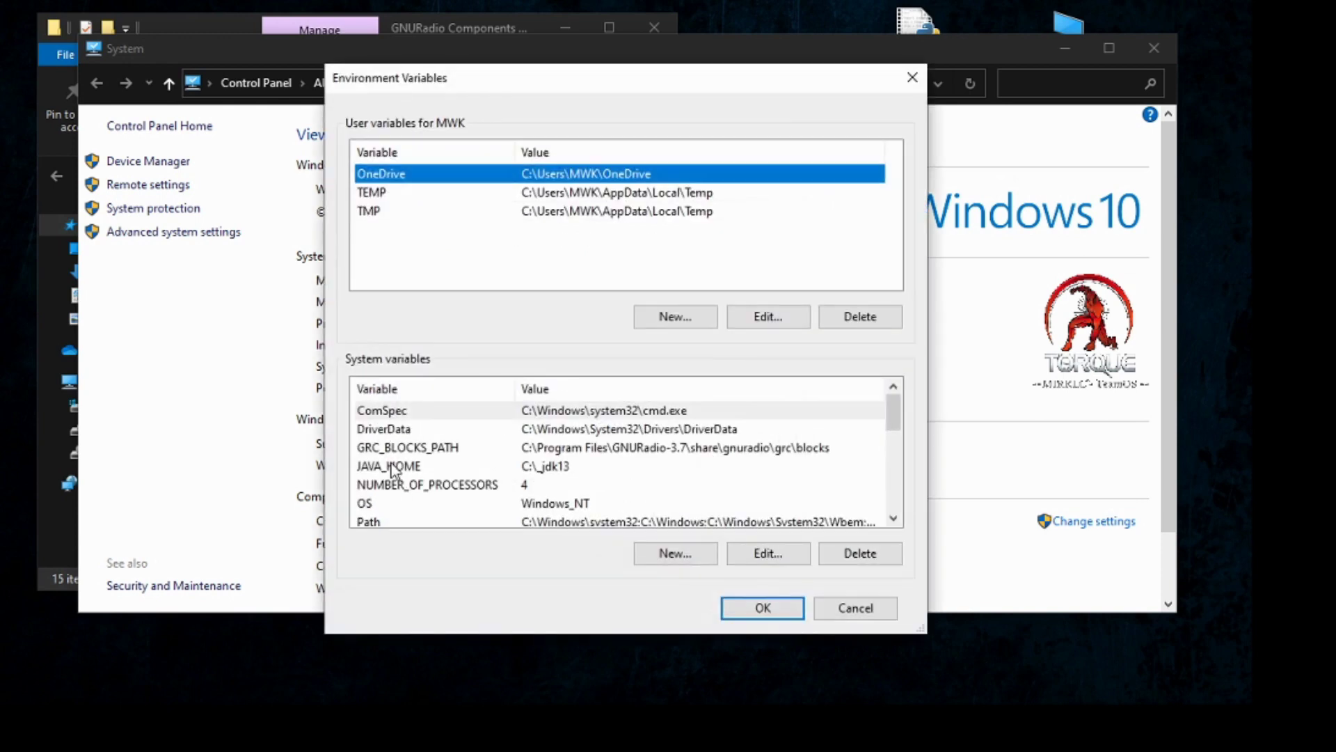
scroll(893, 435, down, 1)
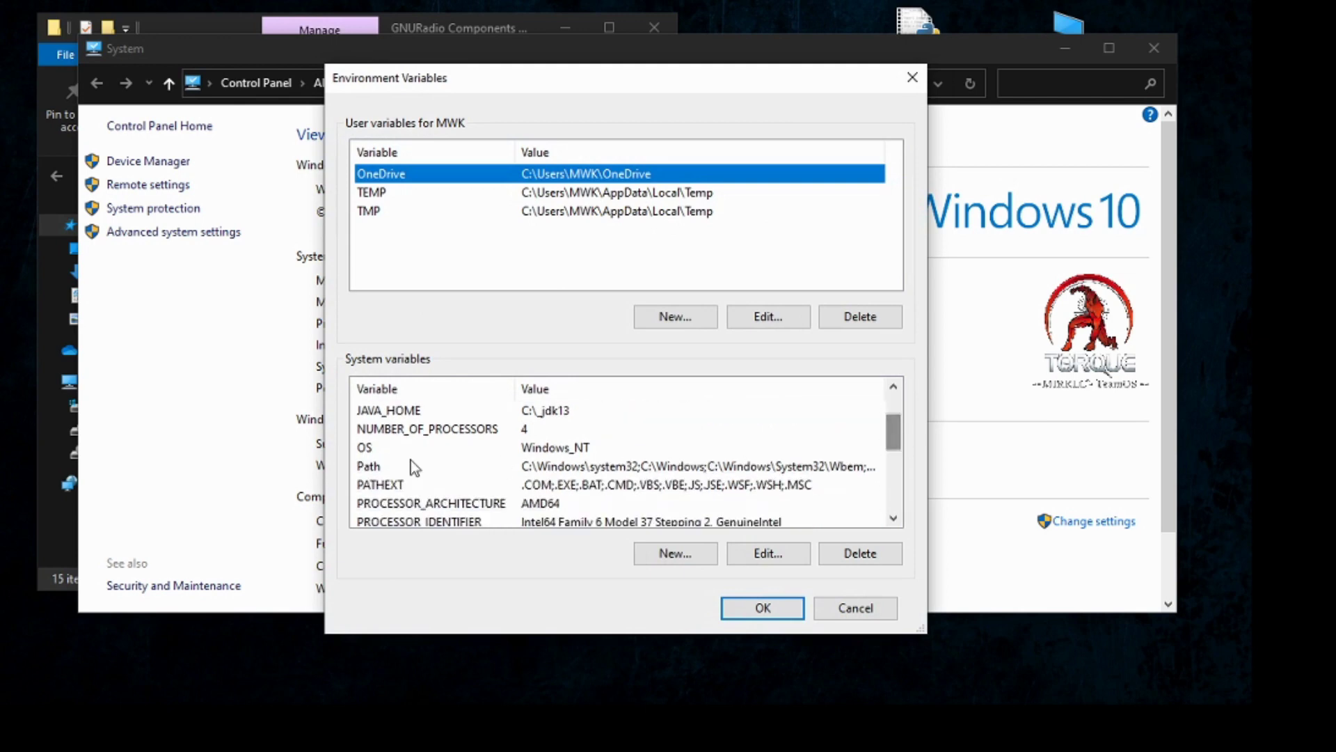
double_click(374, 467)
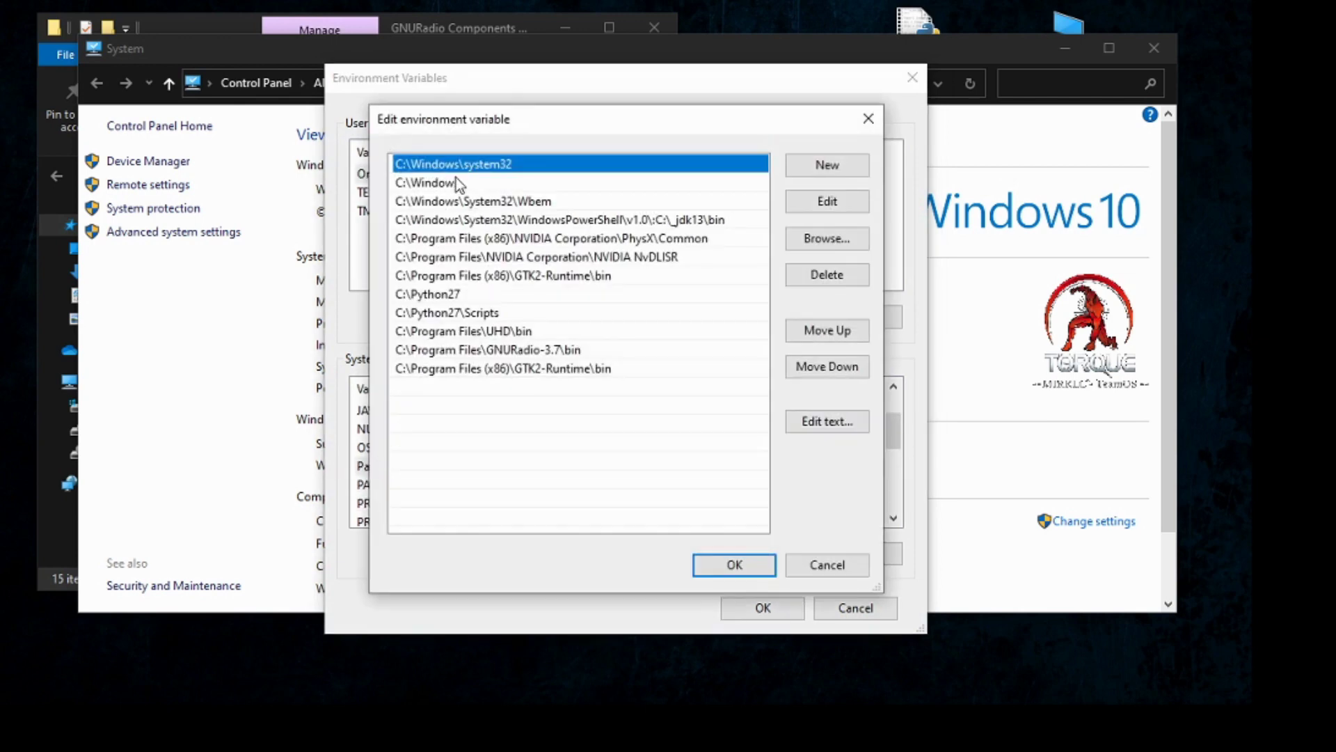
click(454, 296)
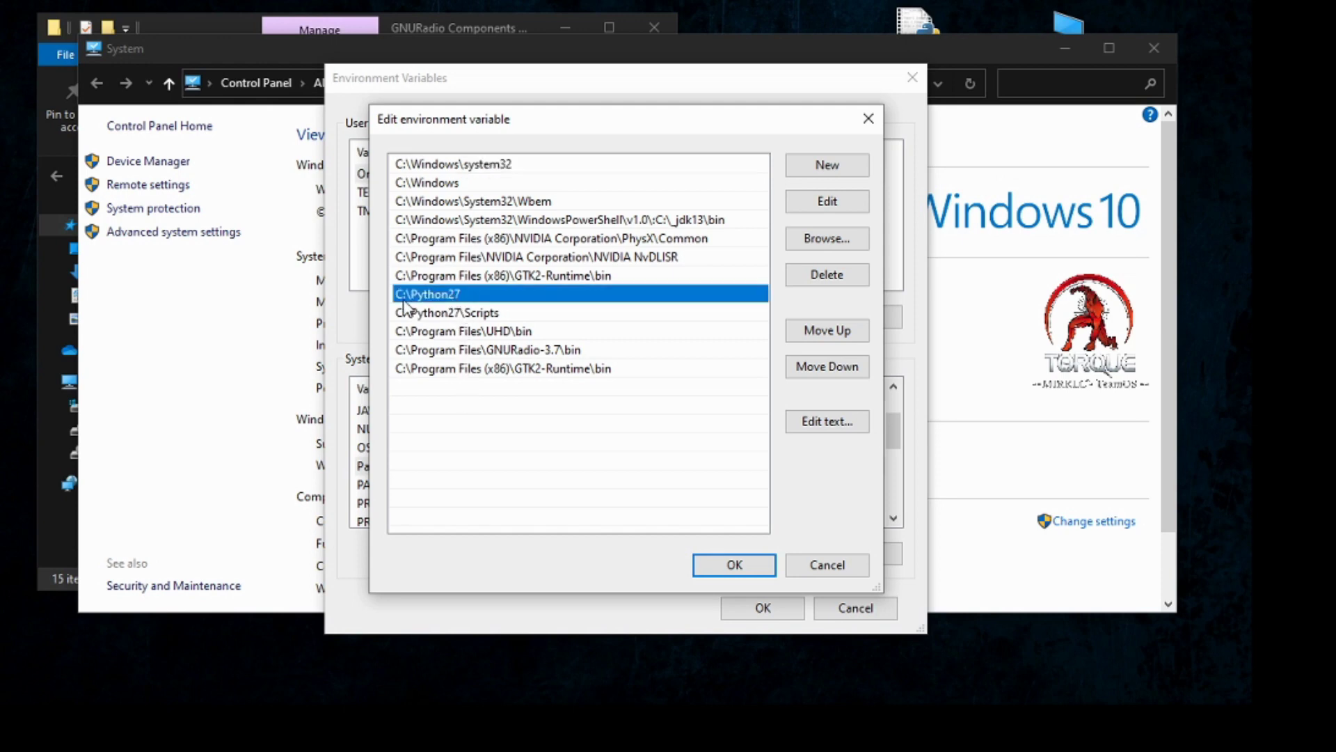
click(440, 315)
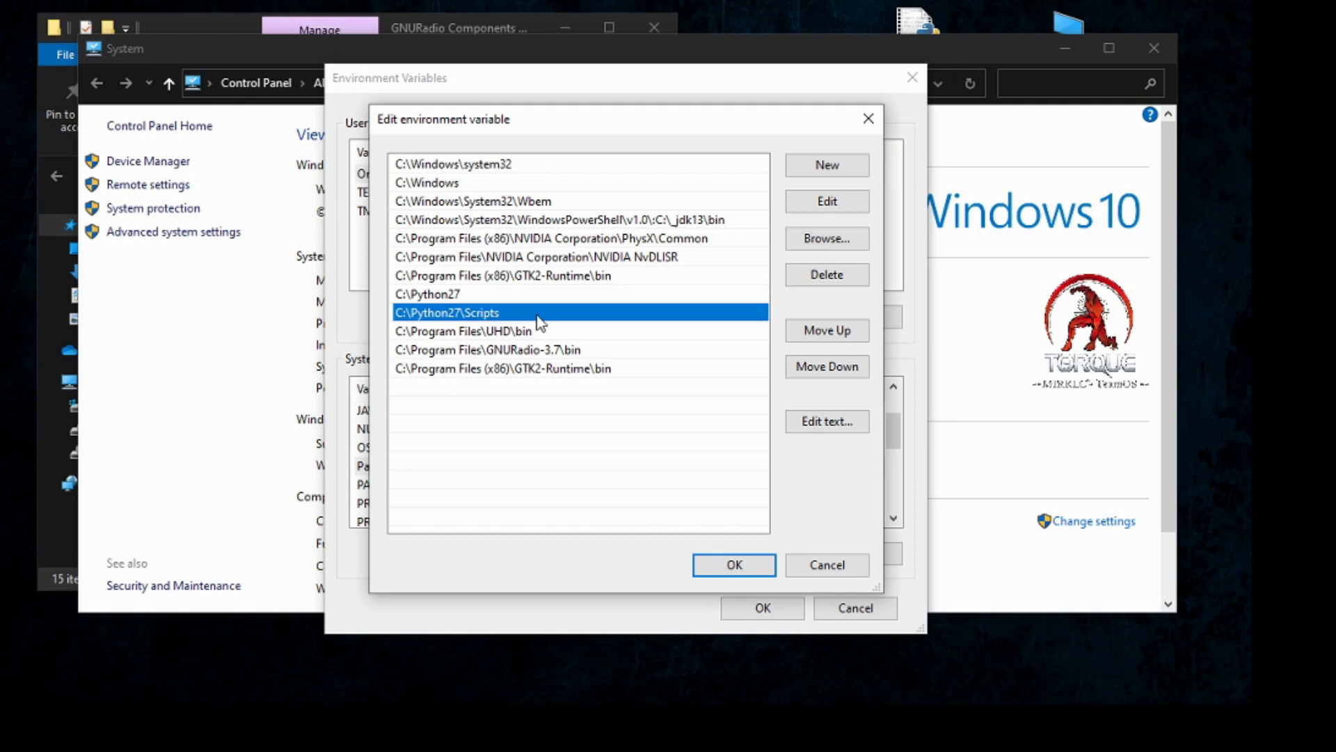
click(440, 337)
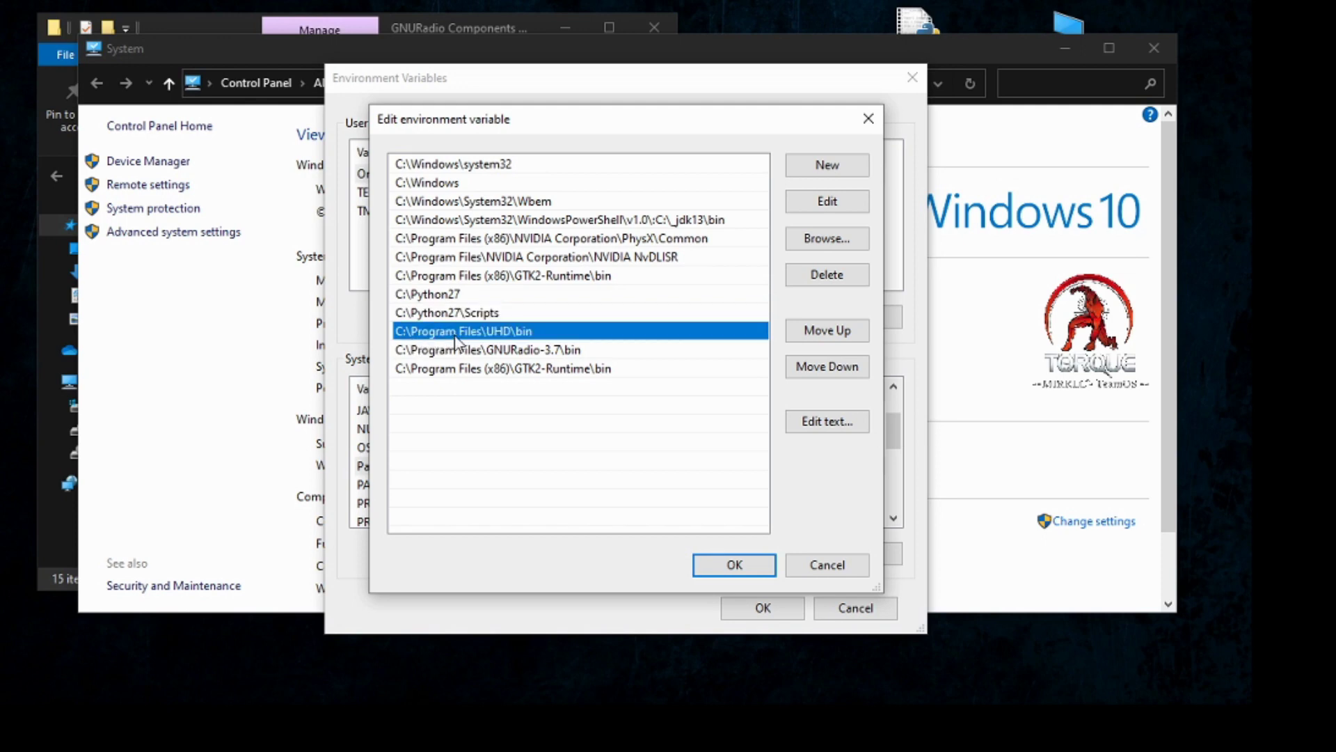
click(517, 352)
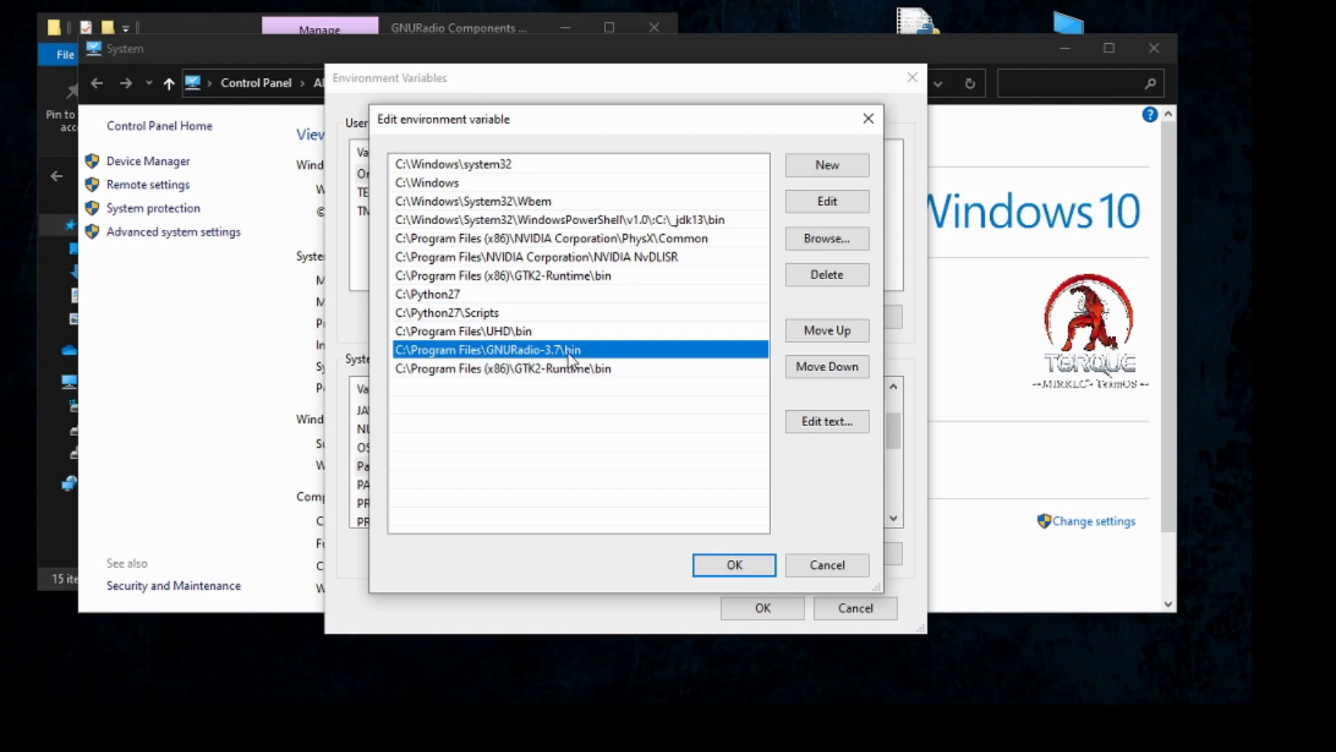
click(488, 370)
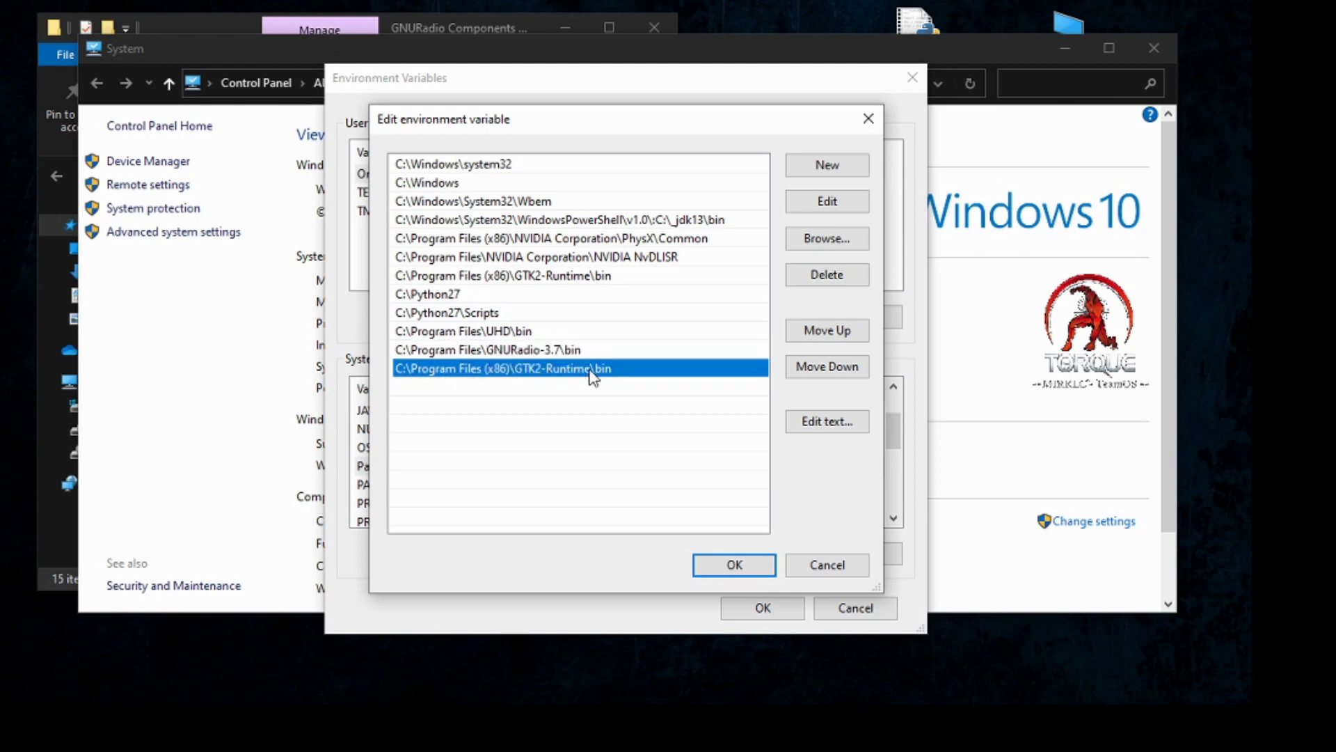
Step: Recheck the five Path entries, then cancel the Path editor and accept Environment Variables
click(457, 295)
click(480, 315)
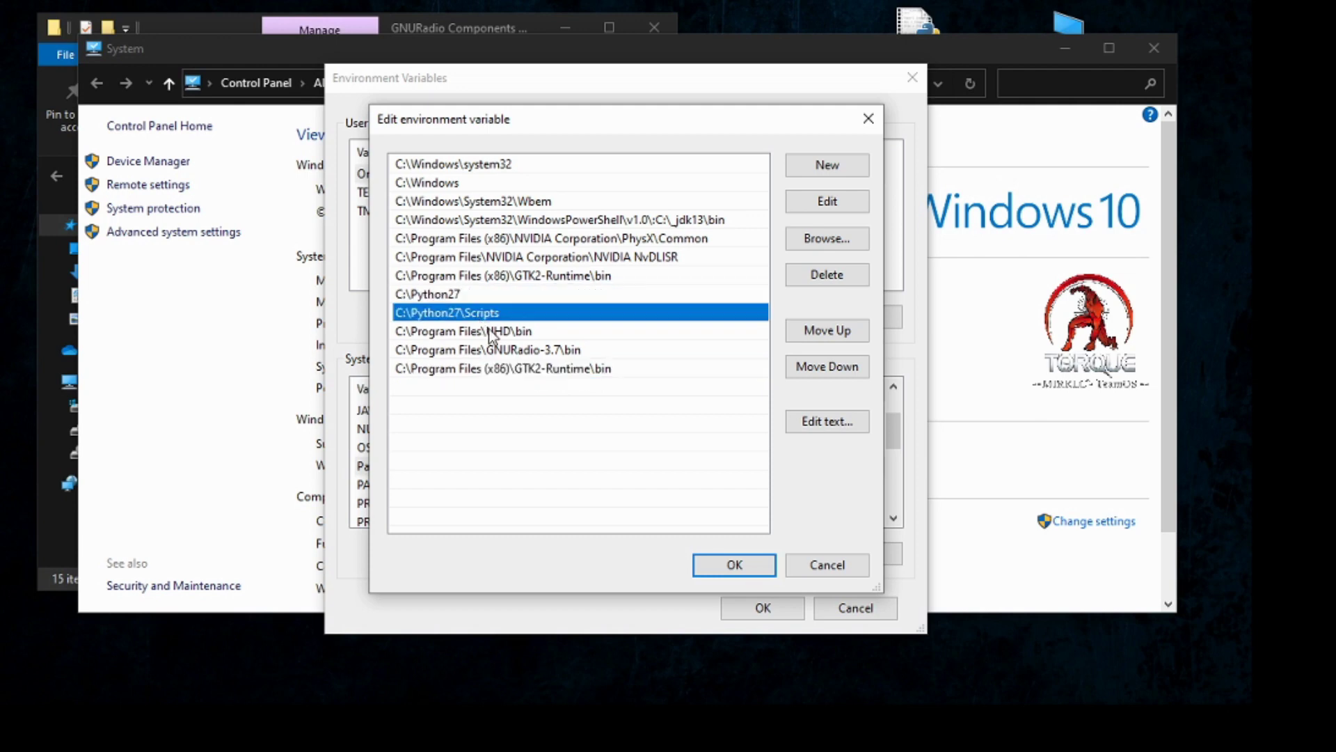
click(489, 333)
click(508, 350)
click(516, 369)
click(470, 296)
click(476, 314)
click(489, 333)
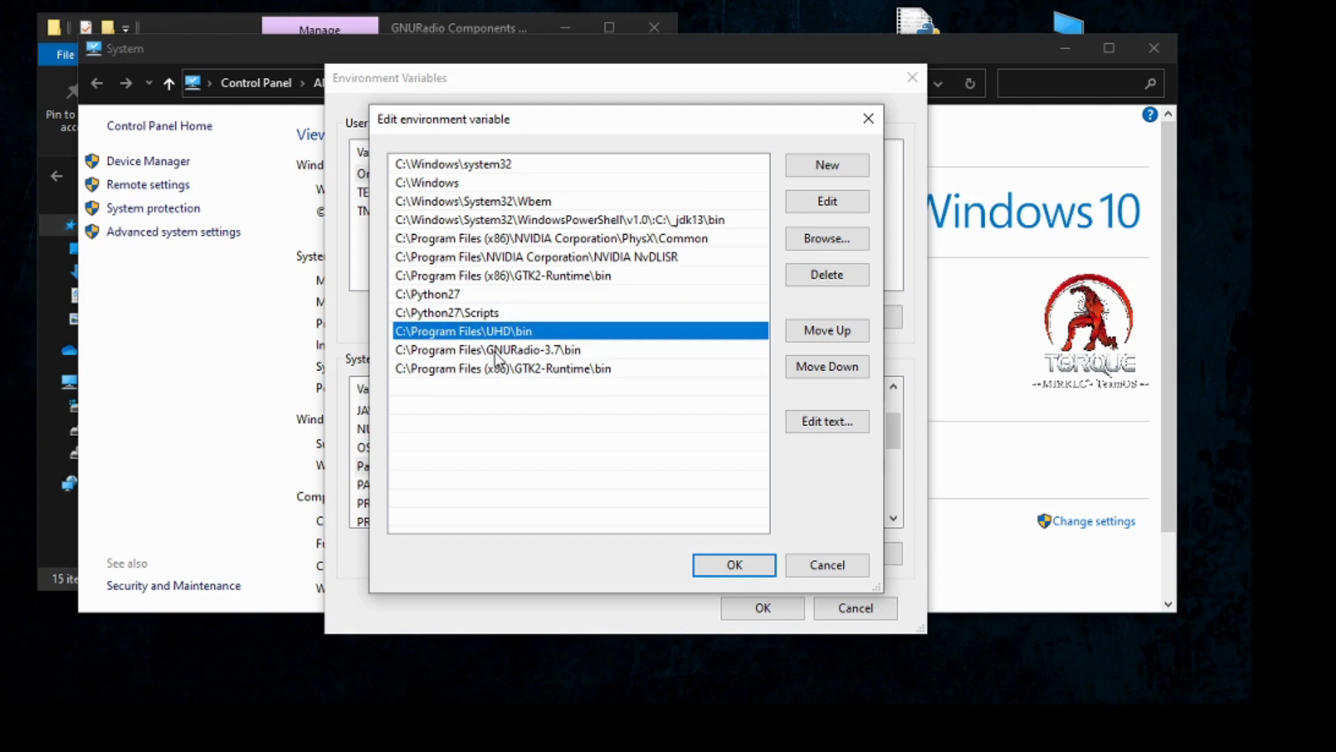
click(496, 350)
click(510, 371)
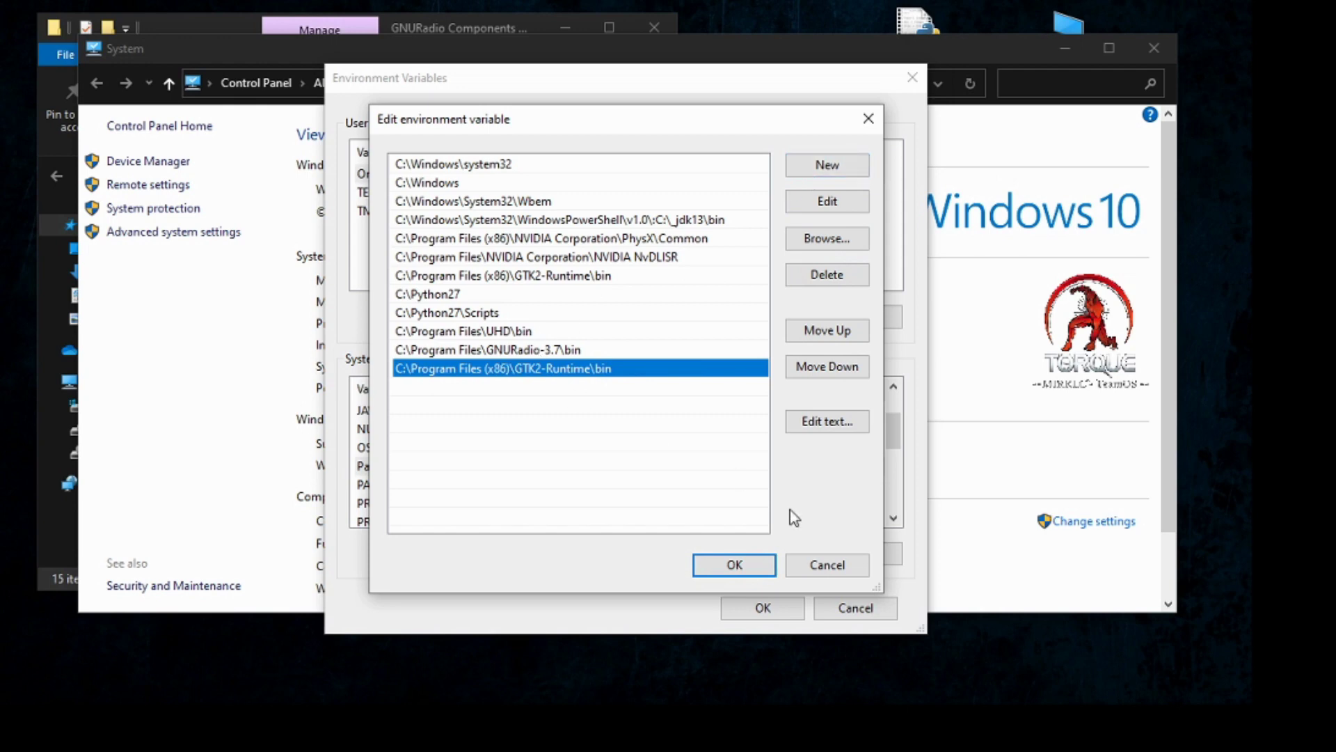
click(844, 567)
click(763, 608)
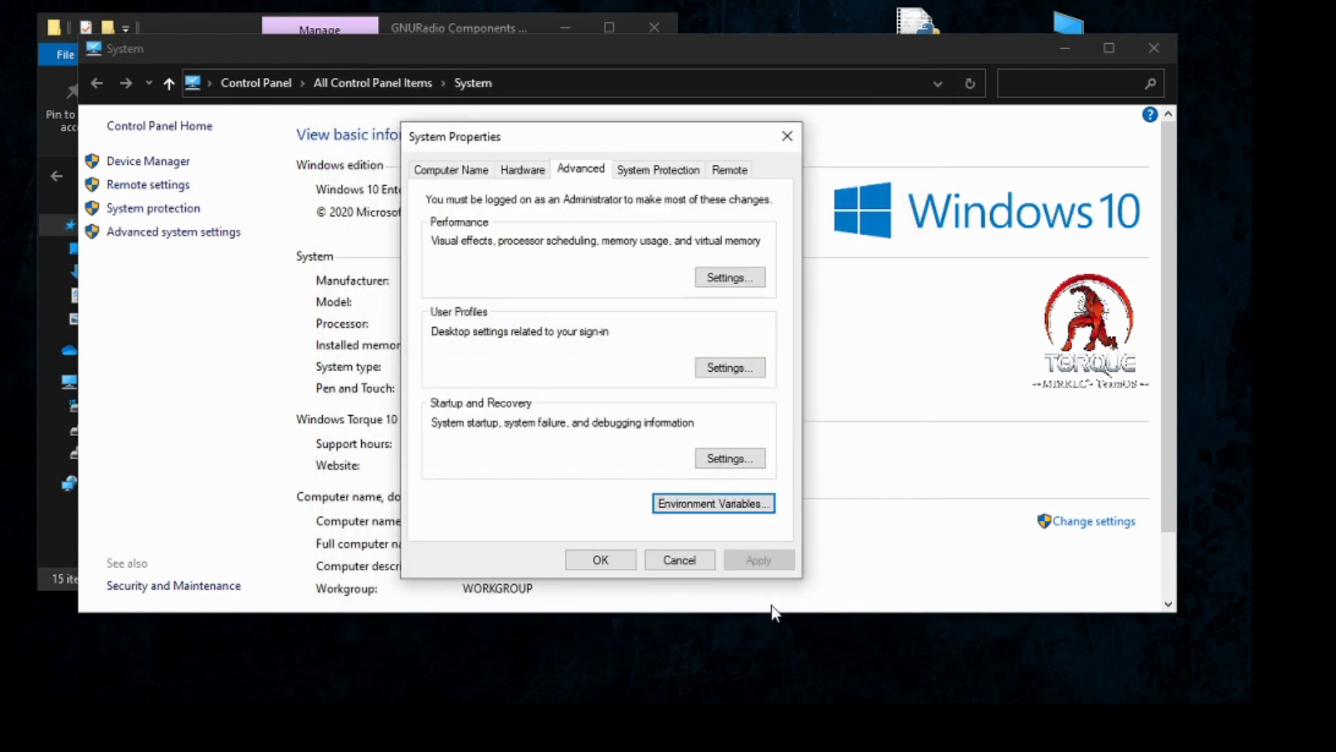
click(679, 561)
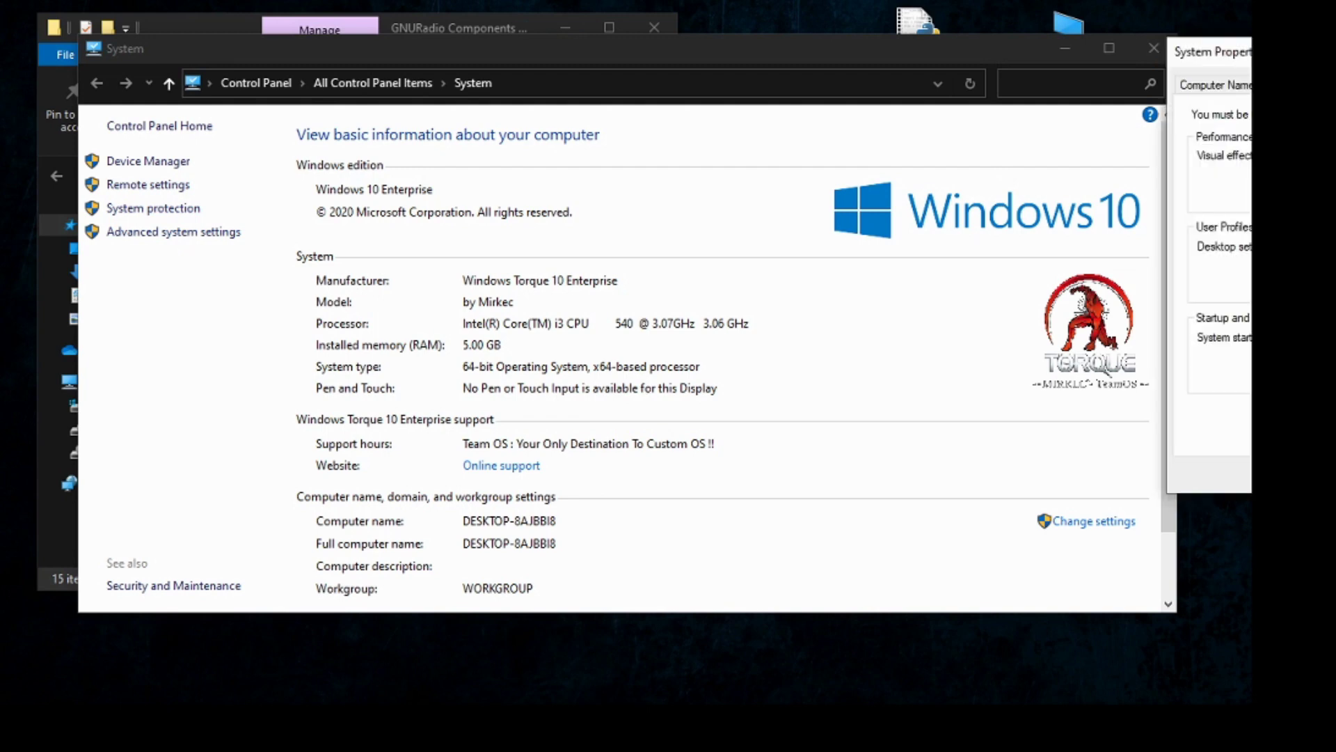
click(495, 448)
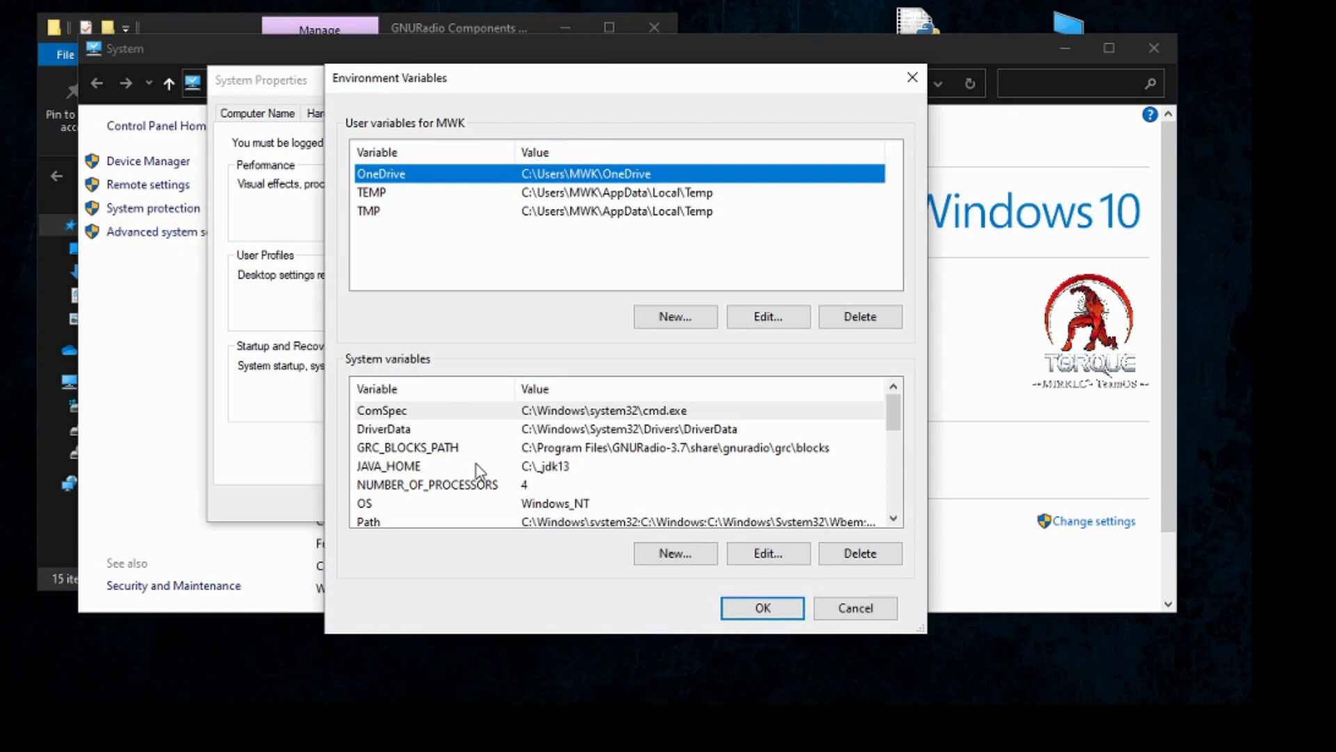
scroll(563, 461, down, 3)
scroll(473, 456, up, 2)
scroll(482, 463, down, 2)
click(428, 485)
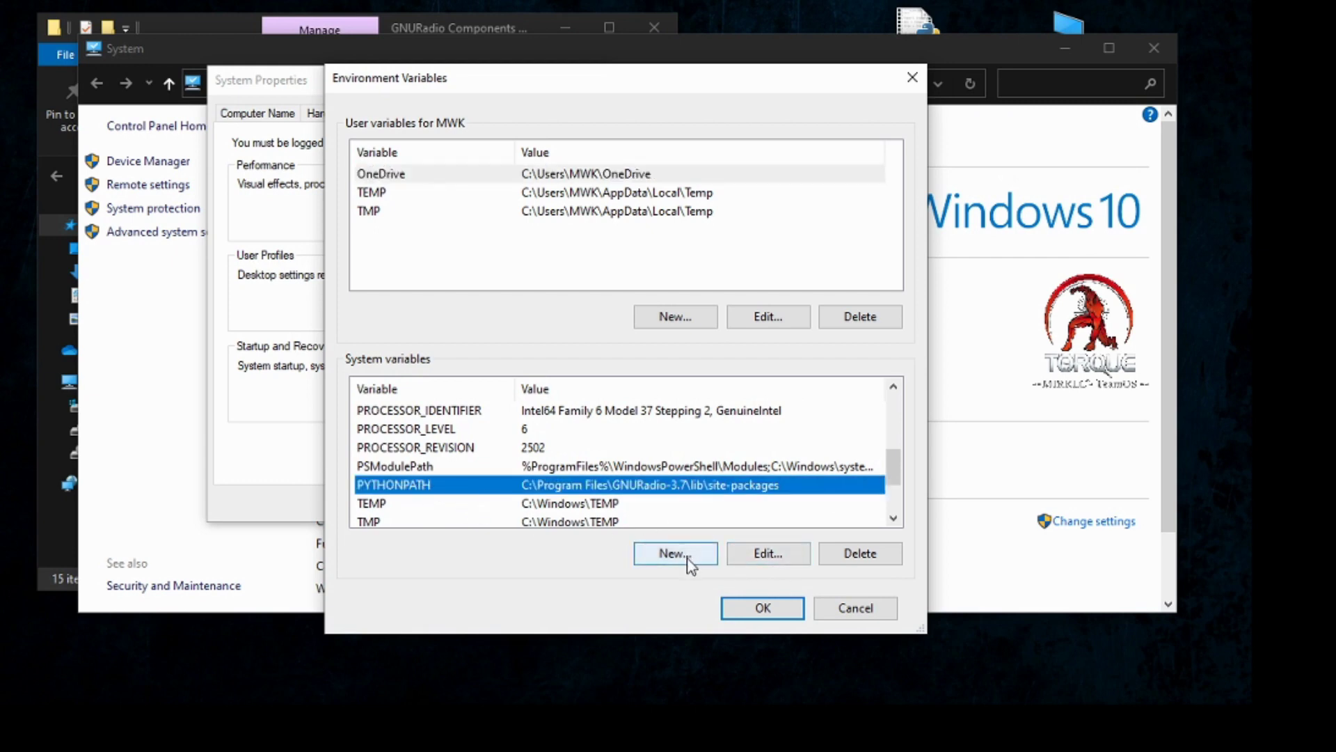
click(759, 553)
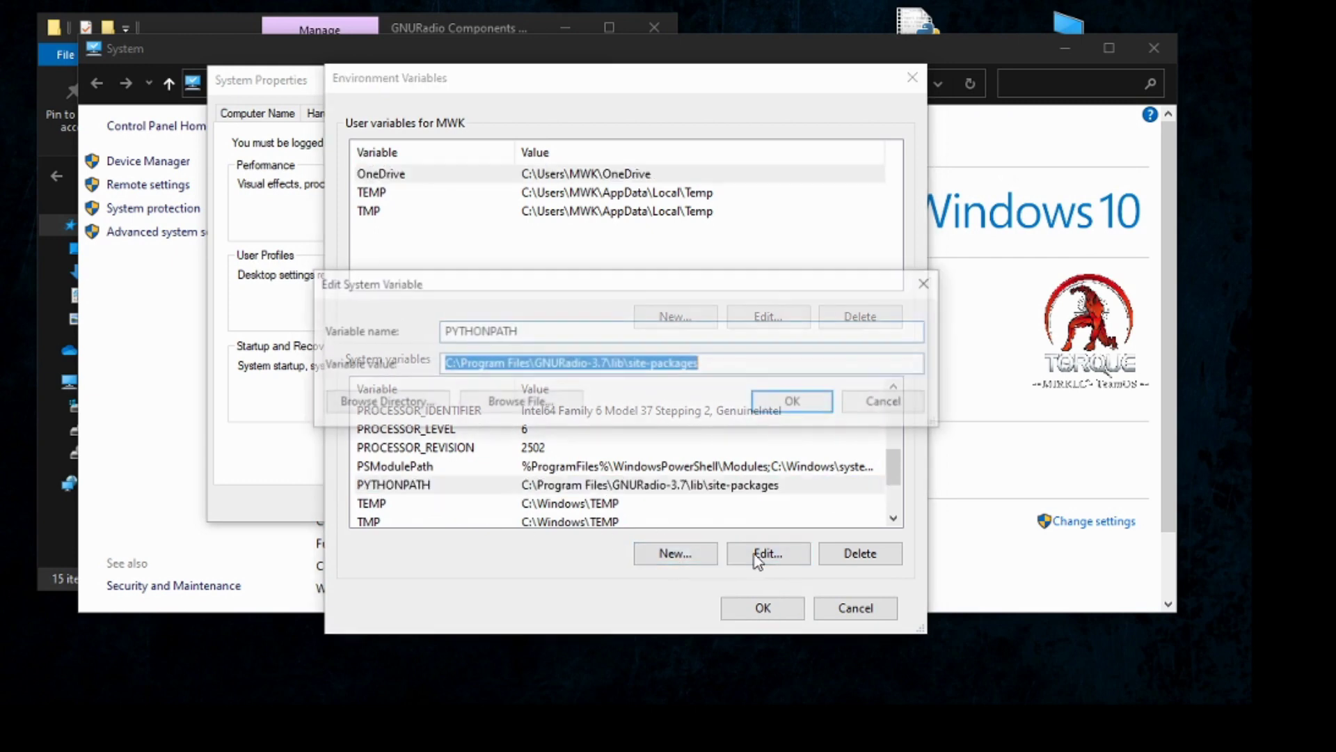
click(522, 331)
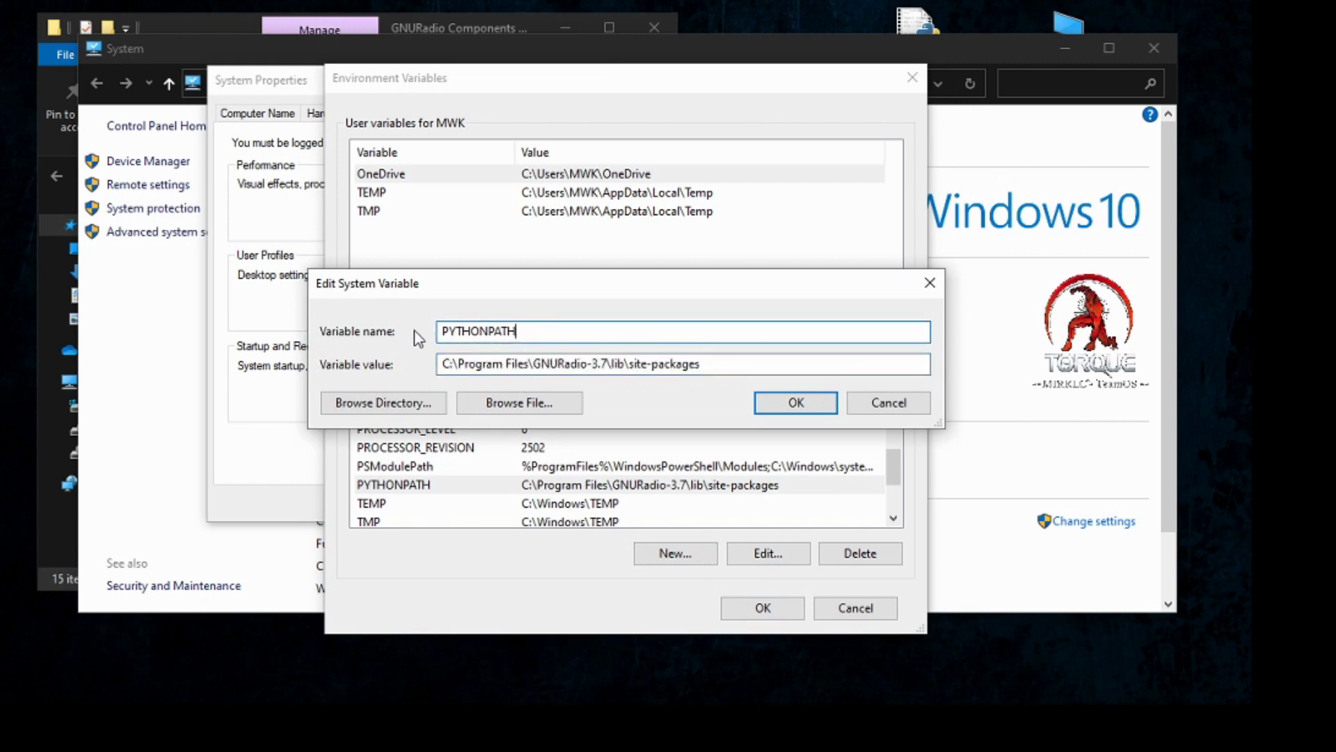
drag(543, 331, 352, 334)
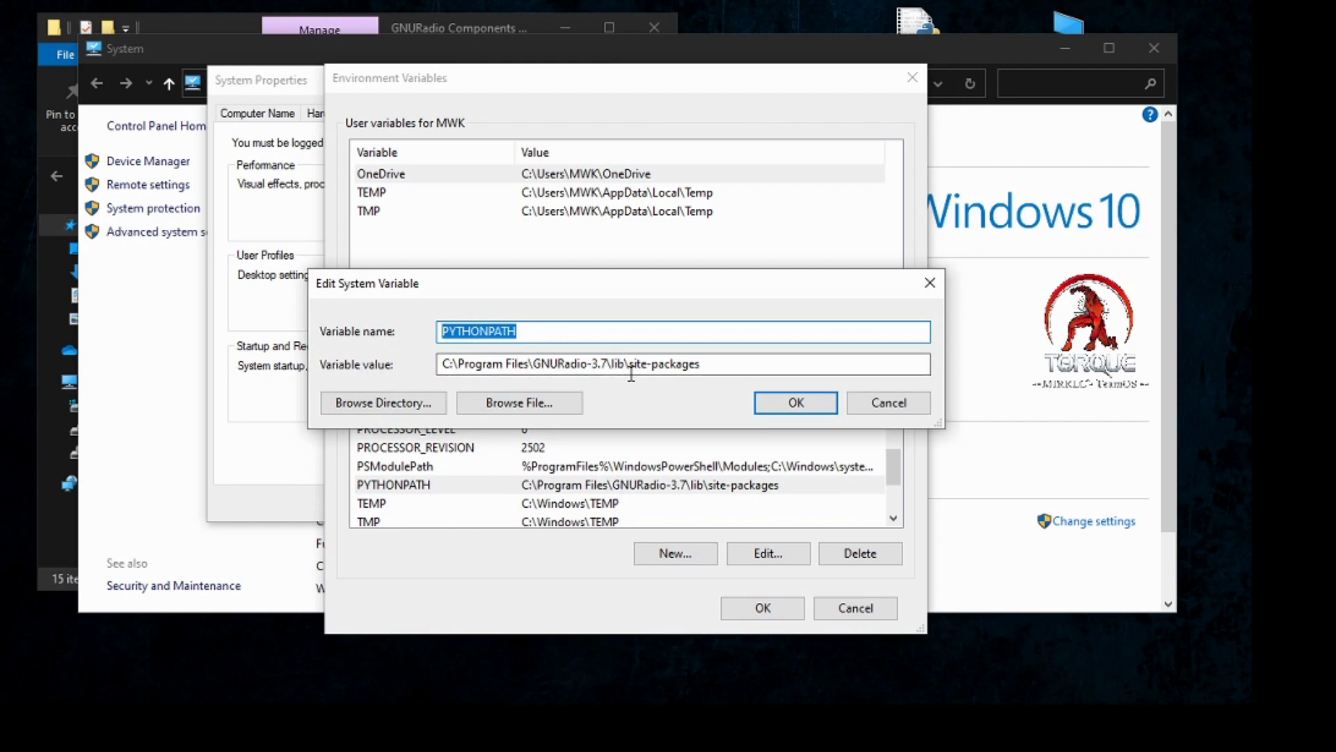
drag(774, 362, 291, 369)
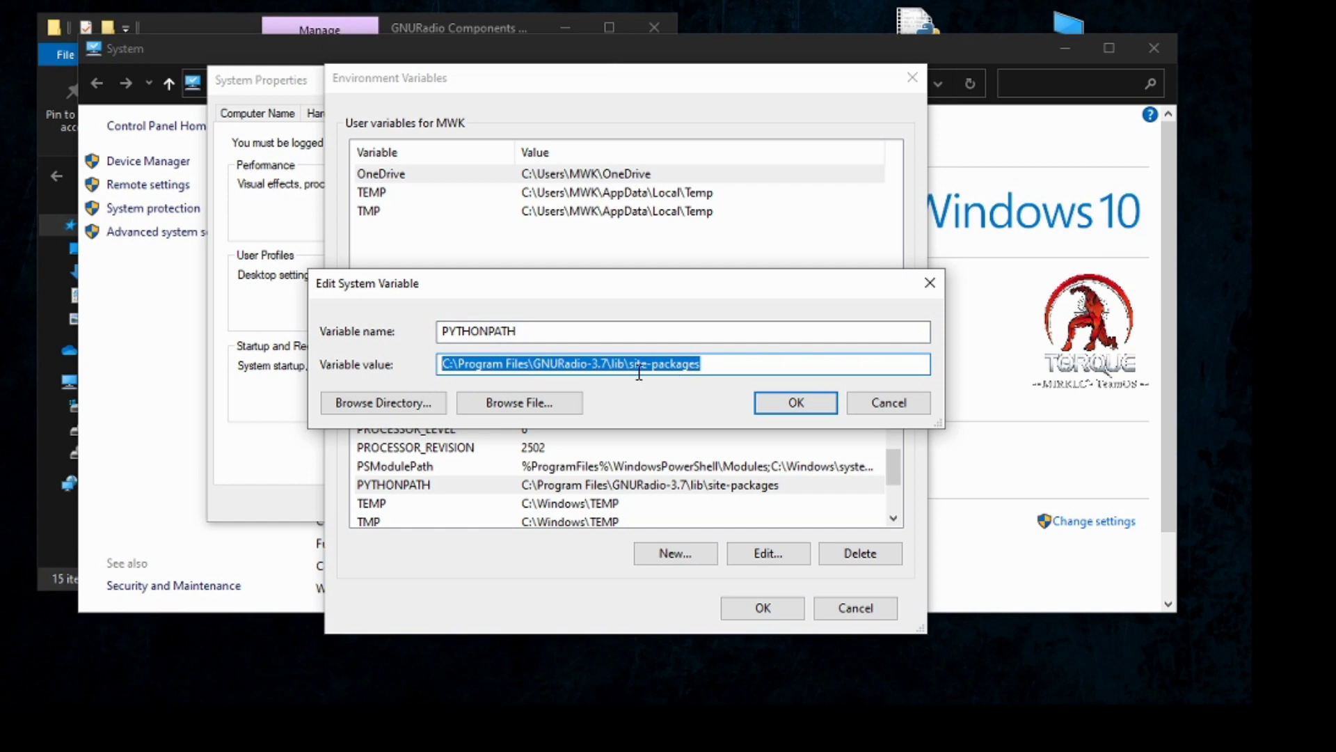
click(863, 408)
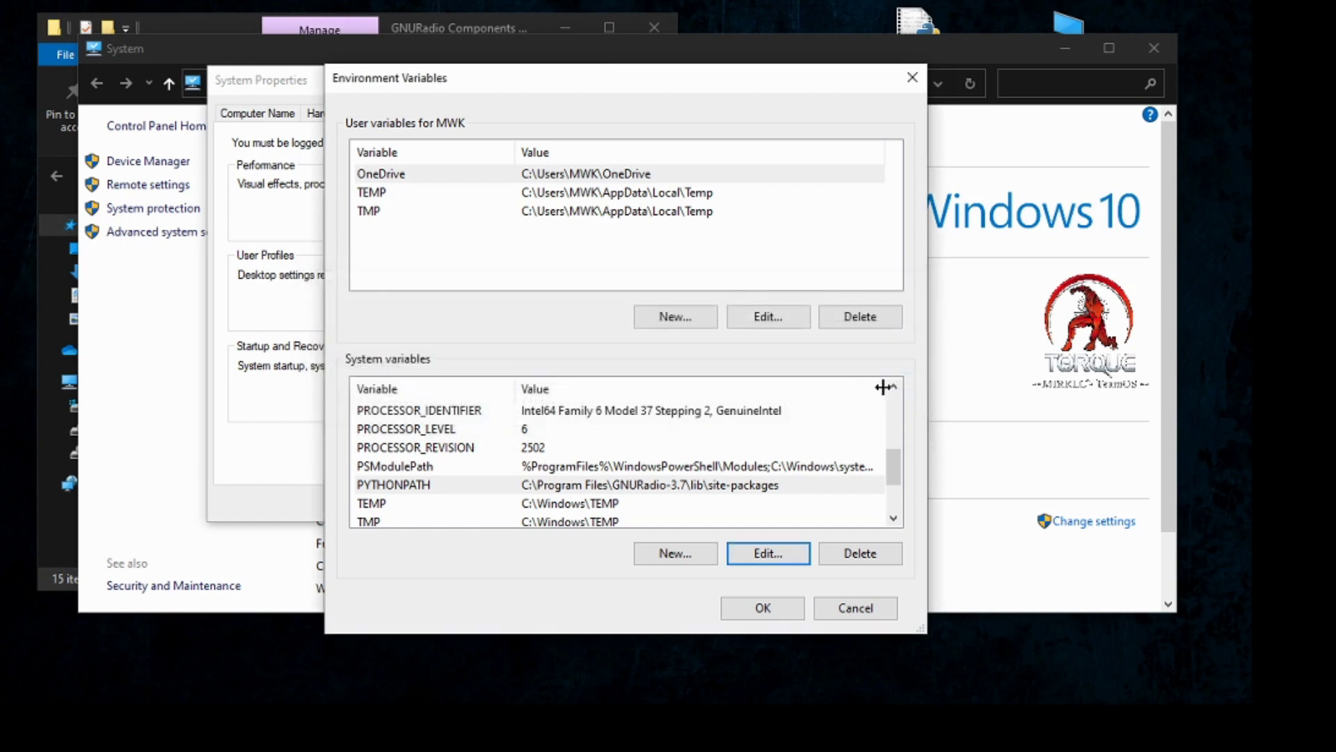
click(852, 607)
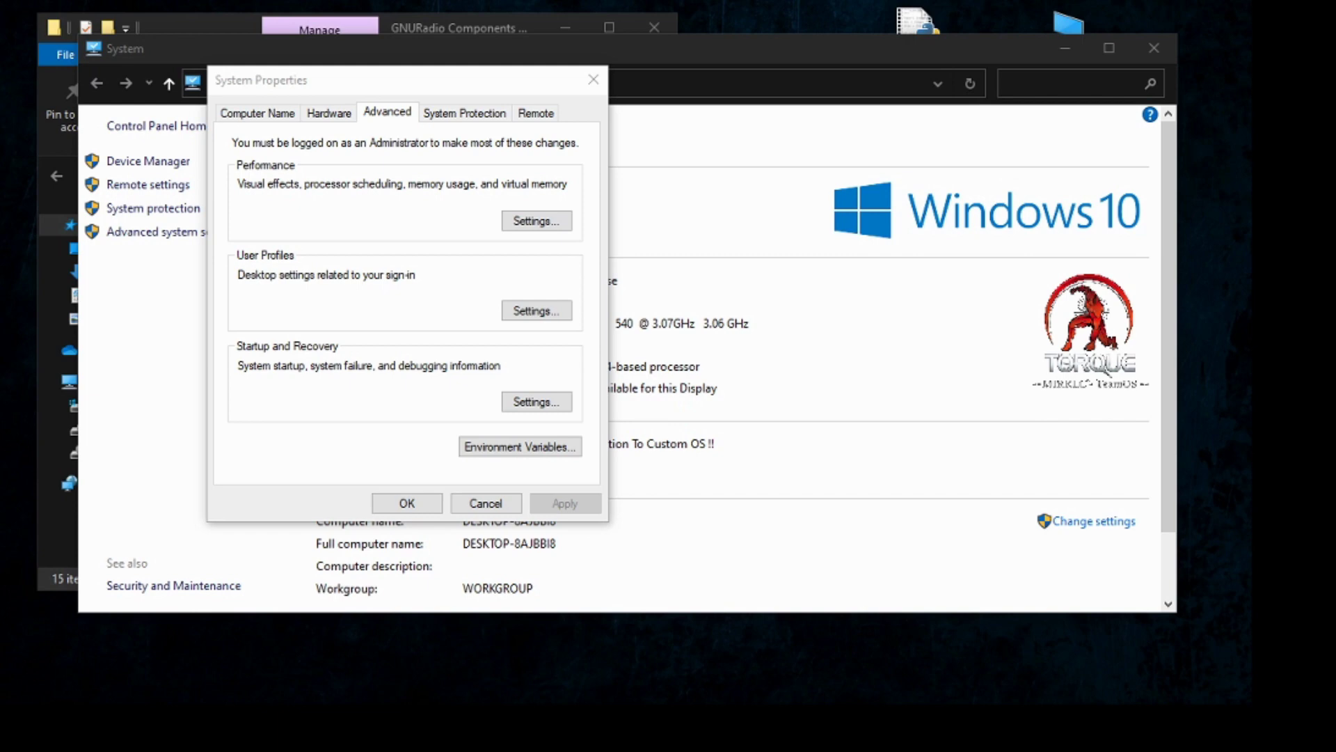
Step: Close the System window and File Explorer, launching GNU Radio Companion from its desktop shortcut
drag(951, 48, 995, 315)
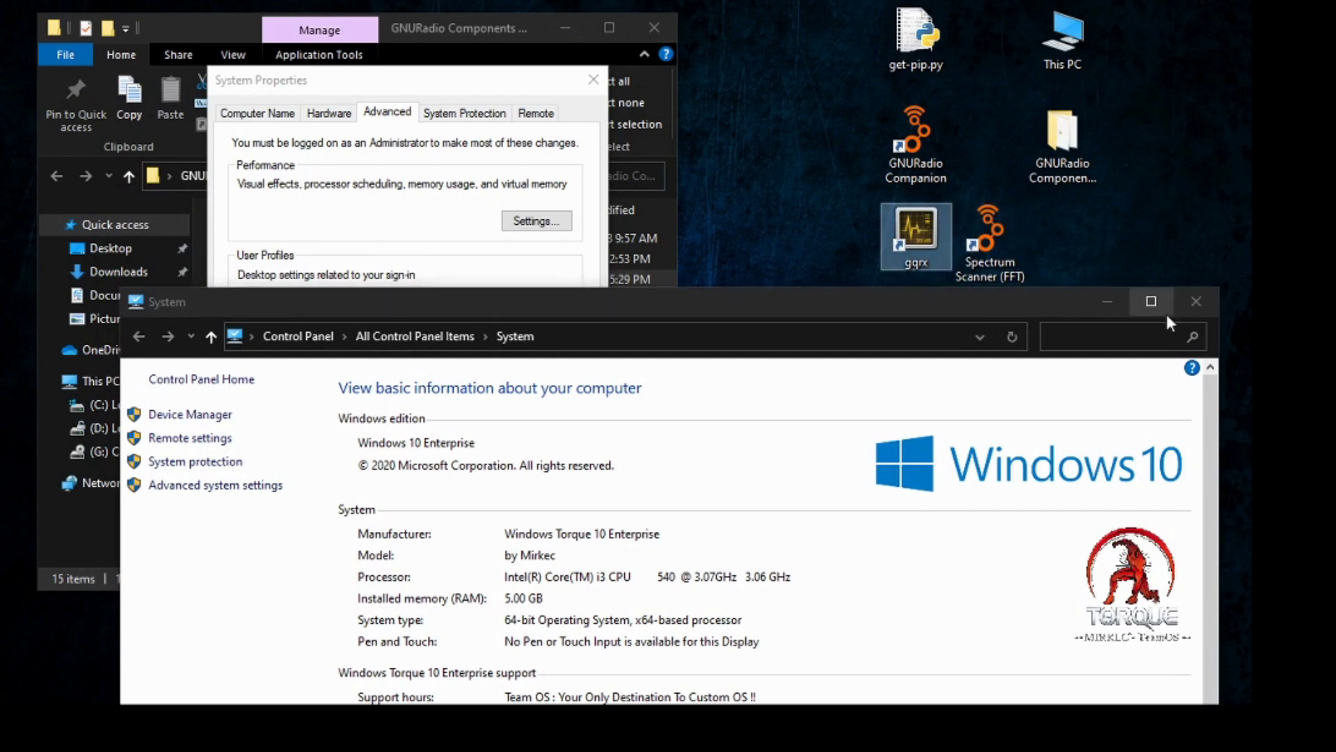
click(1196, 303)
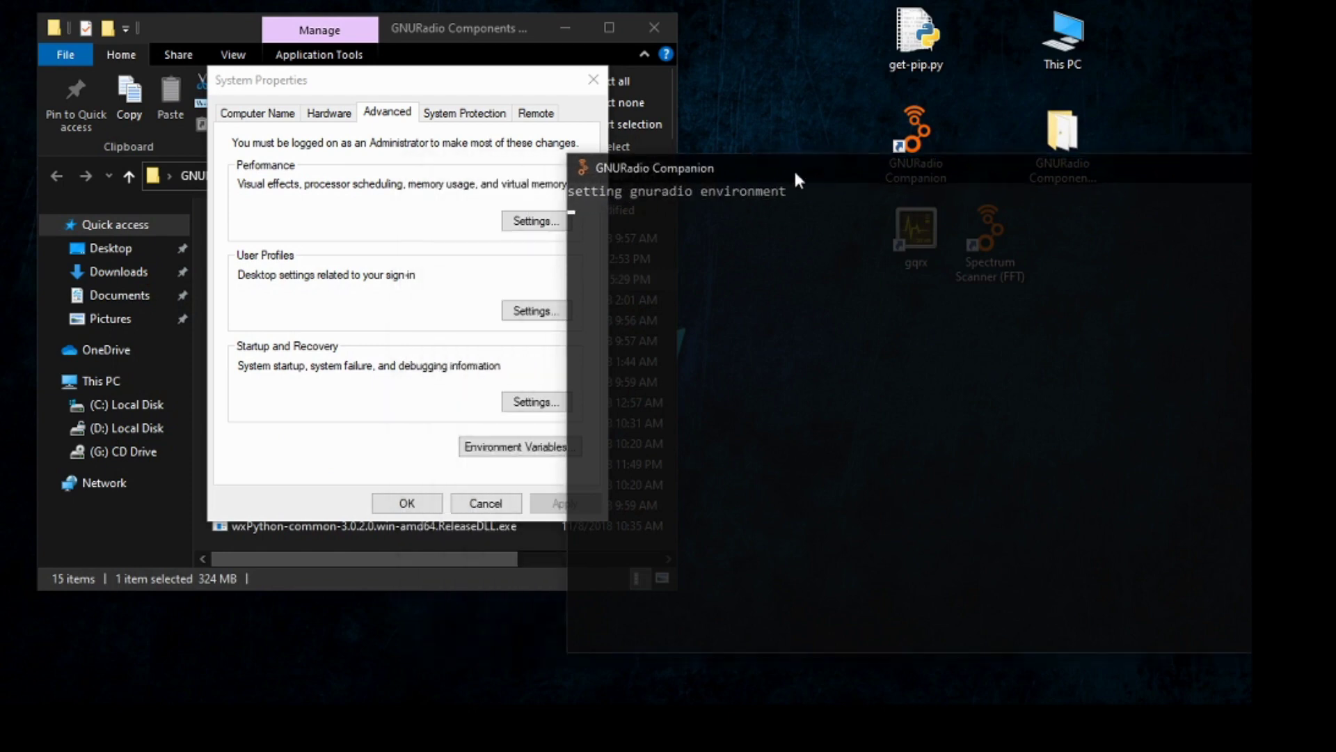
click(593, 79)
click(654, 27)
Step: Maximize GNU Radio Companion 3.7.11 showing its untitled flowgraph, then close it
drag(759, 170, 313, 117)
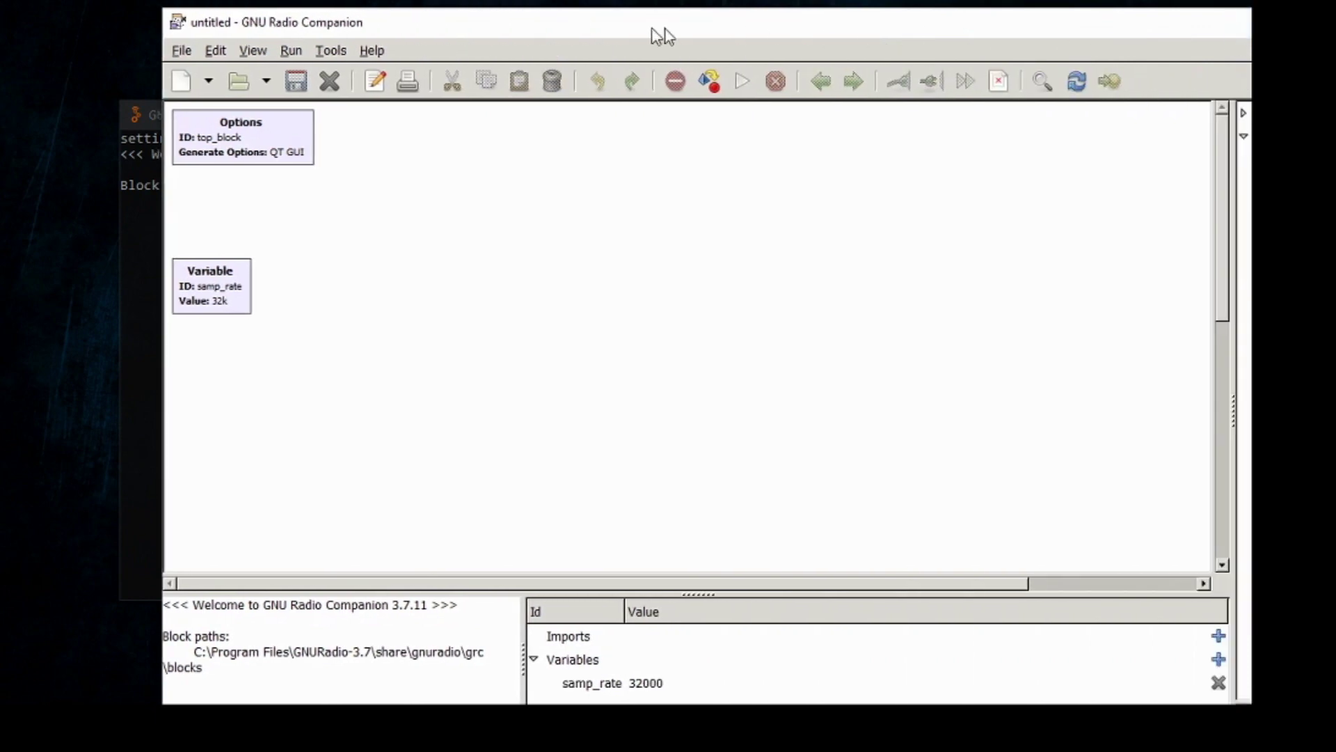
double_click(665, 30)
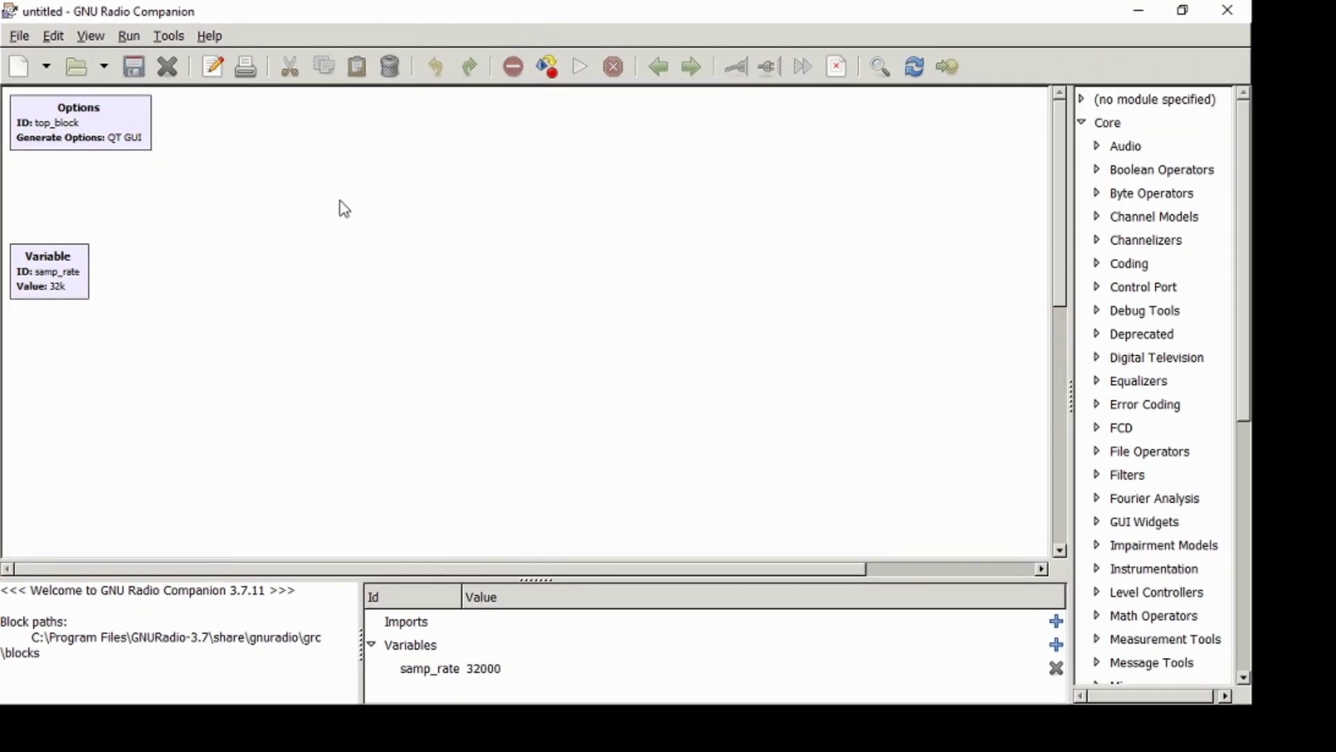
click(1227, 11)
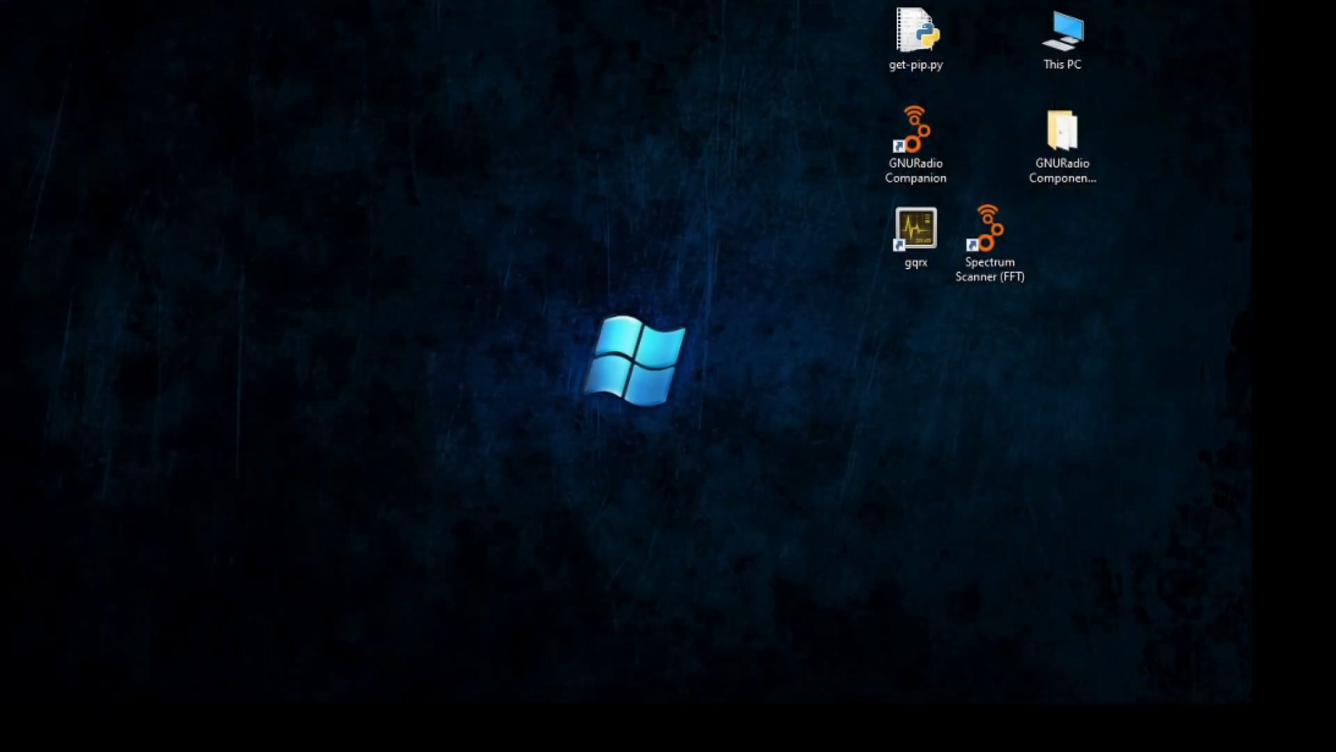
Step: Launch Gqrx from its desktop shortcut and bring its window to the front
click(989, 243)
double_click(915, 233)
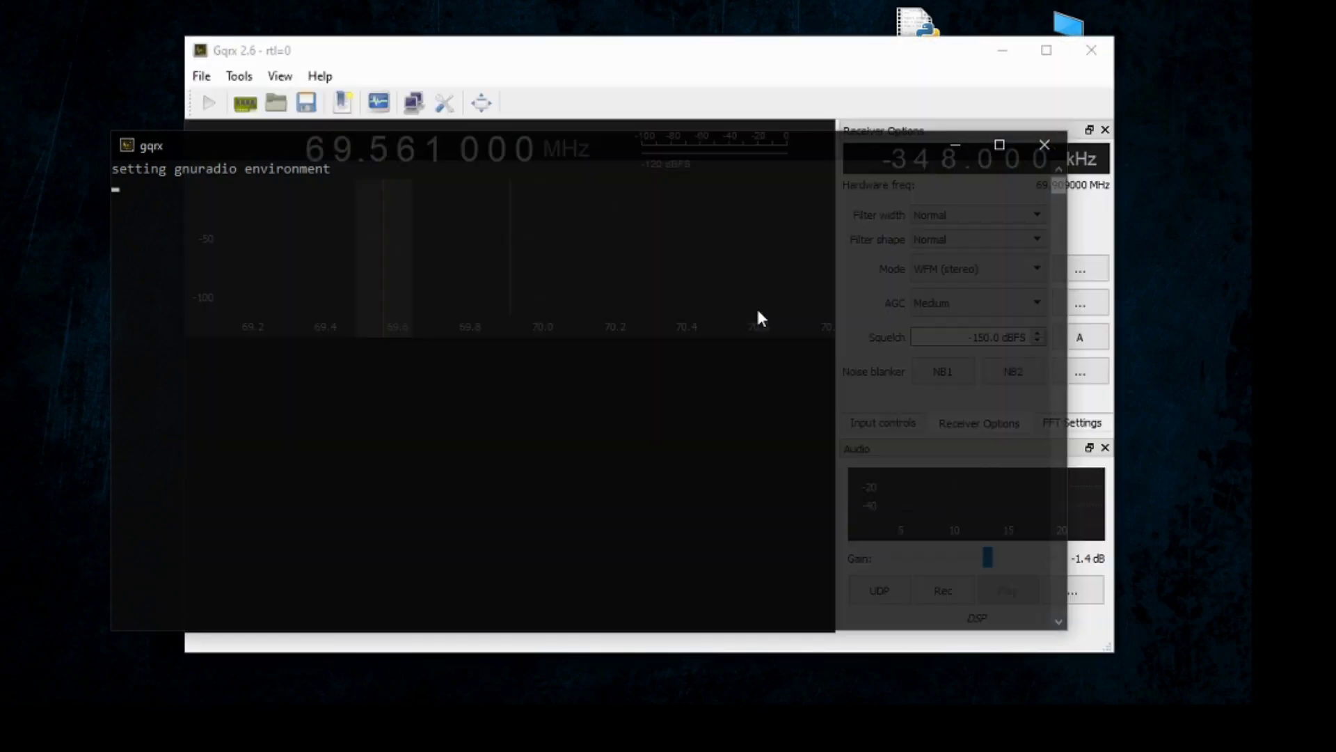
click(543, 51)
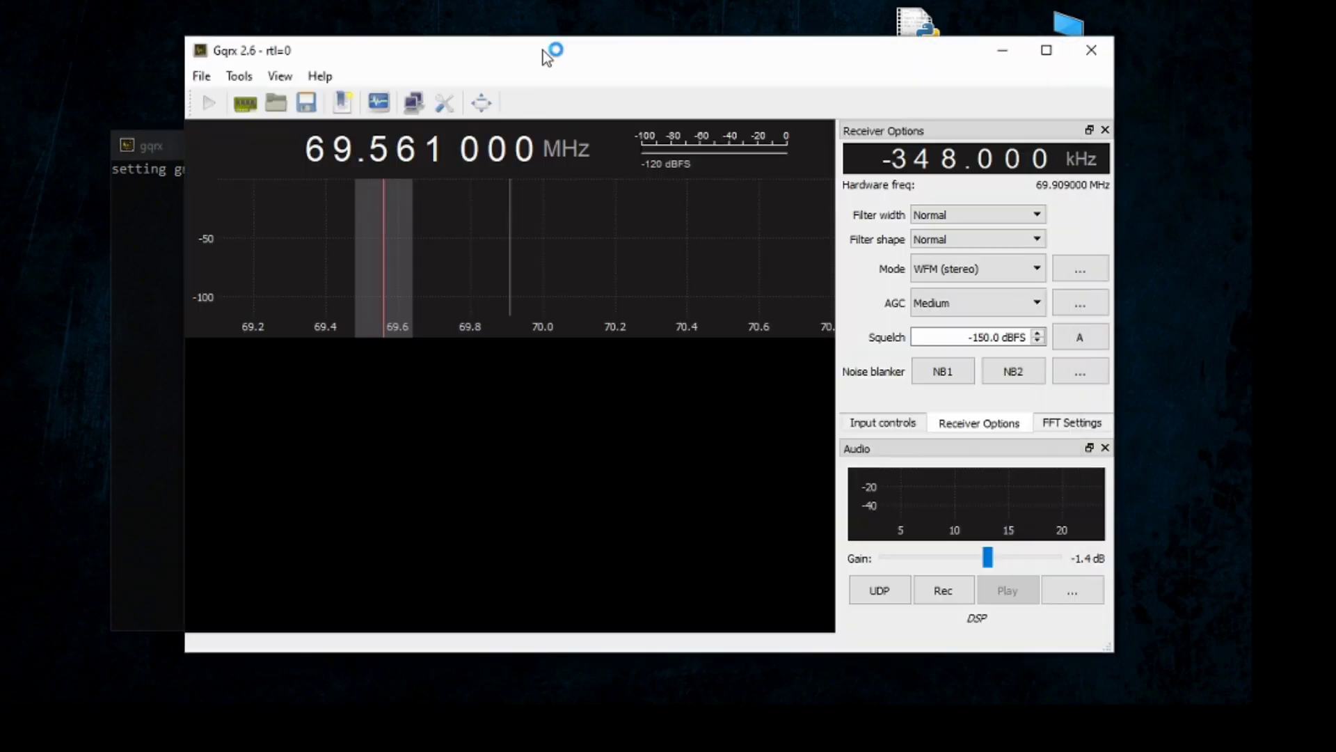
drag(549, 55, 557, 39)
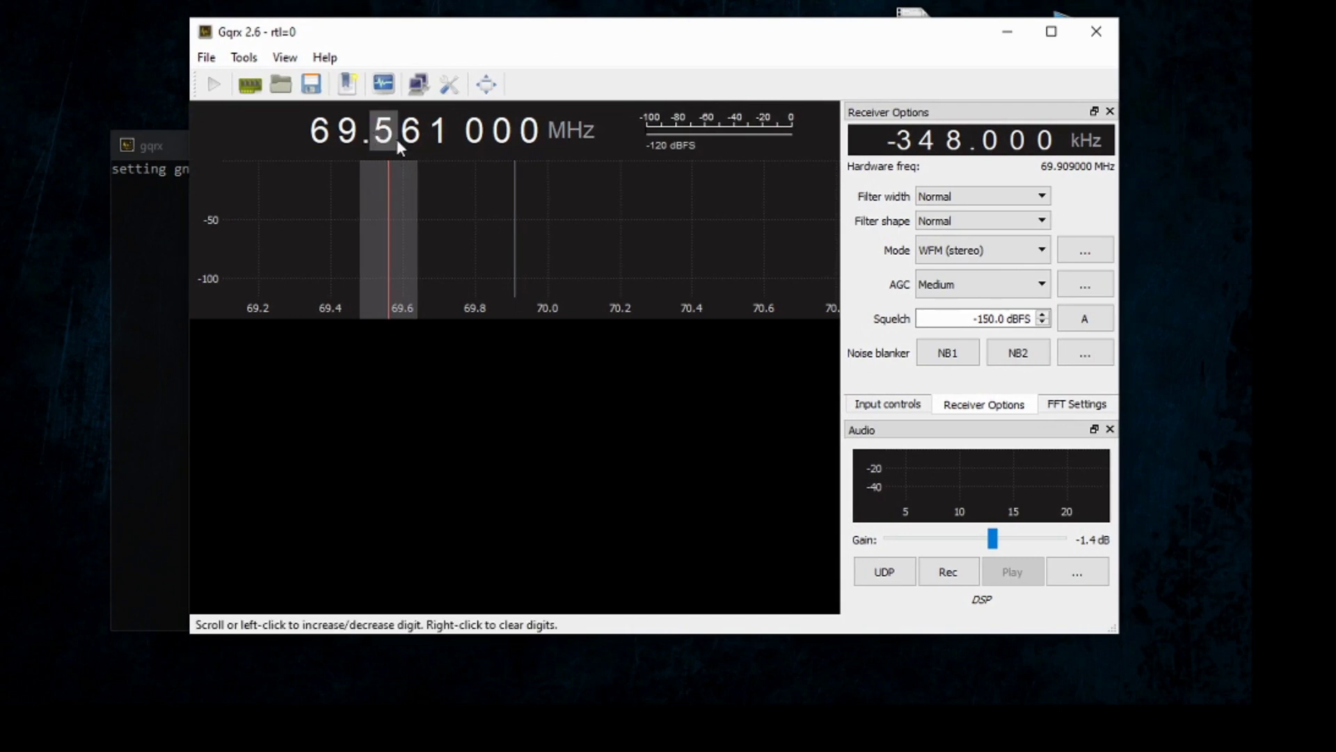
Step: Run DSP, retune Gqrx to 69.345 MHz, then stop and close it and minimize the setup notes
click(207, 89)
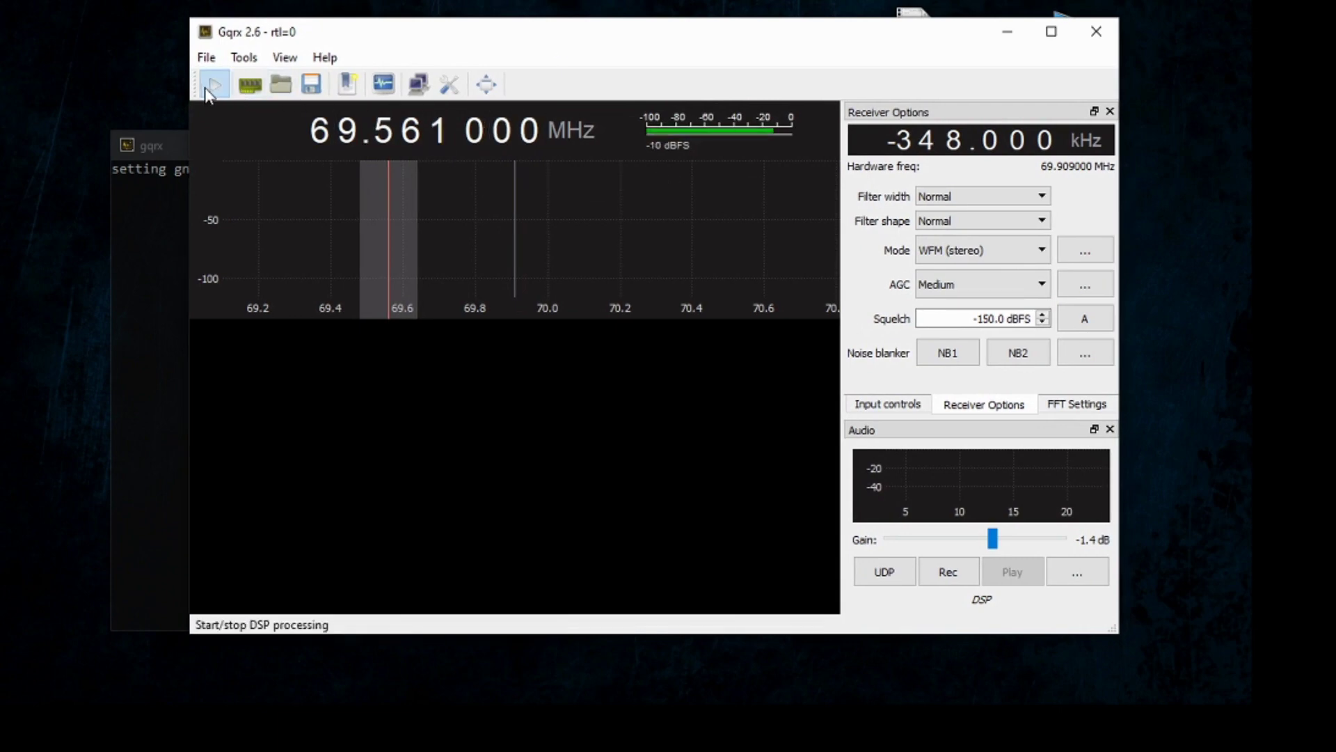
mouse_move(449, 163)
mouse_down()
mouse_move(465, 247)
mouse_move(611, 229)
mouse_move(311, 244)
mouse_up()
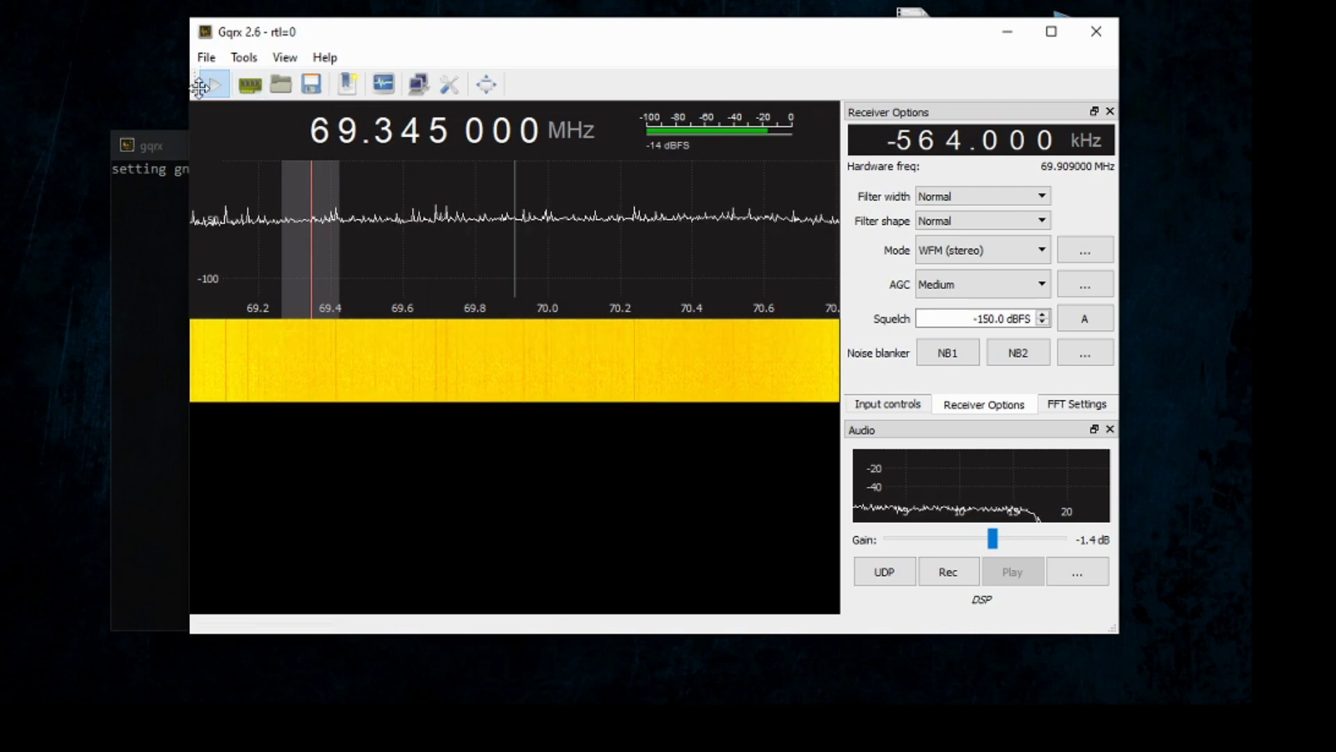
click(207, 84)
click(1098, 31)
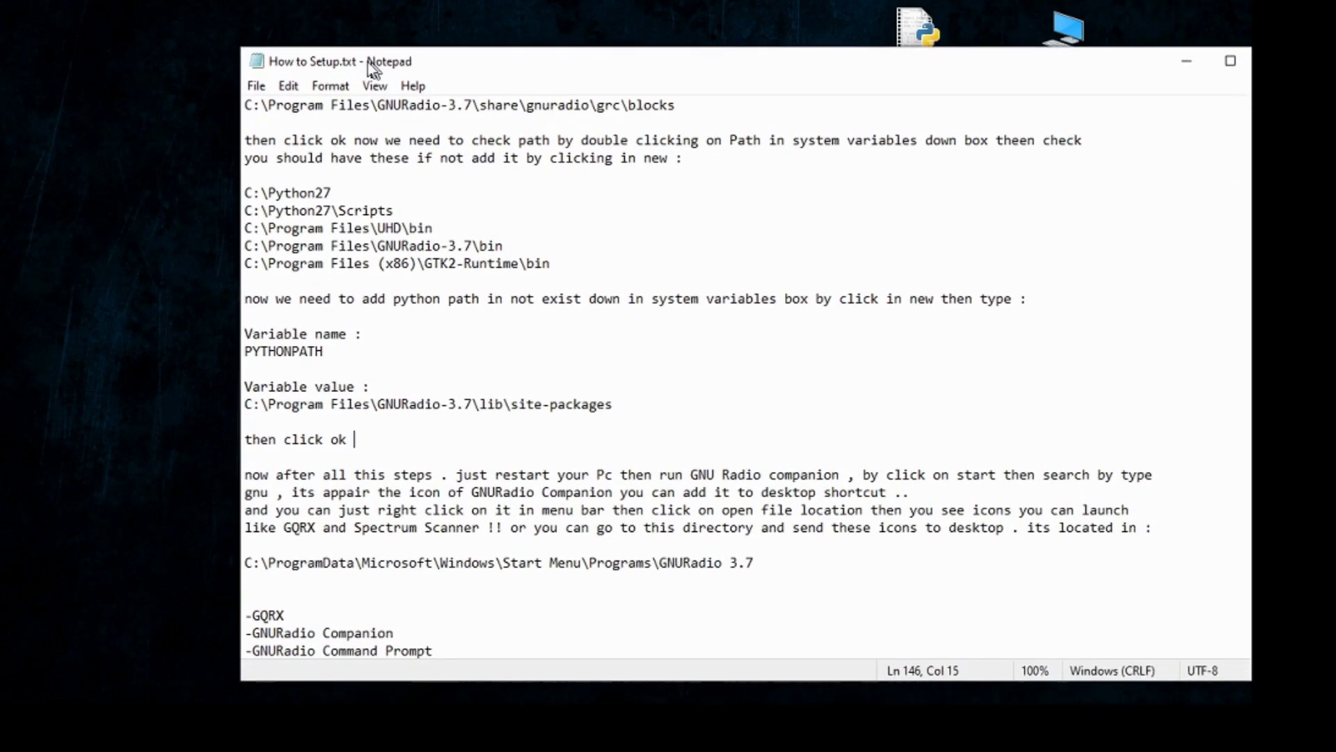
drag(373, 61, 179, 33)
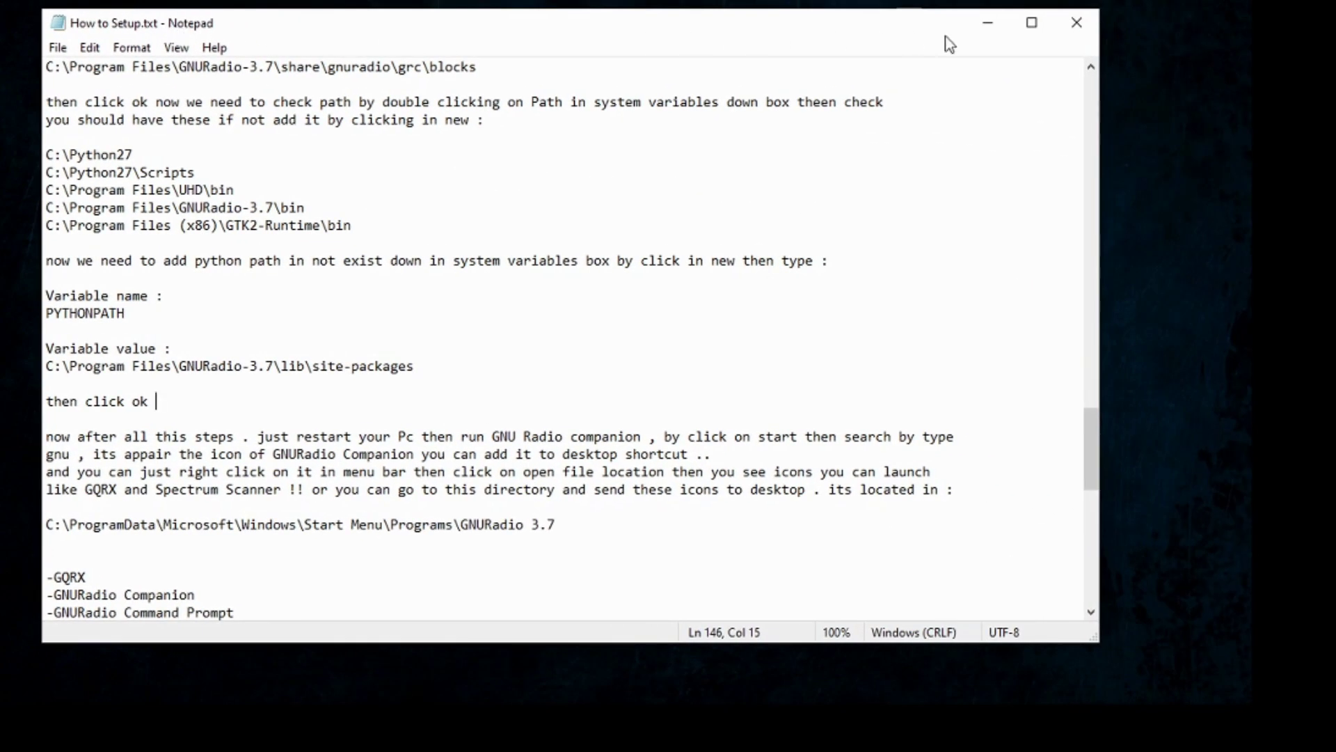
click(987, 24)
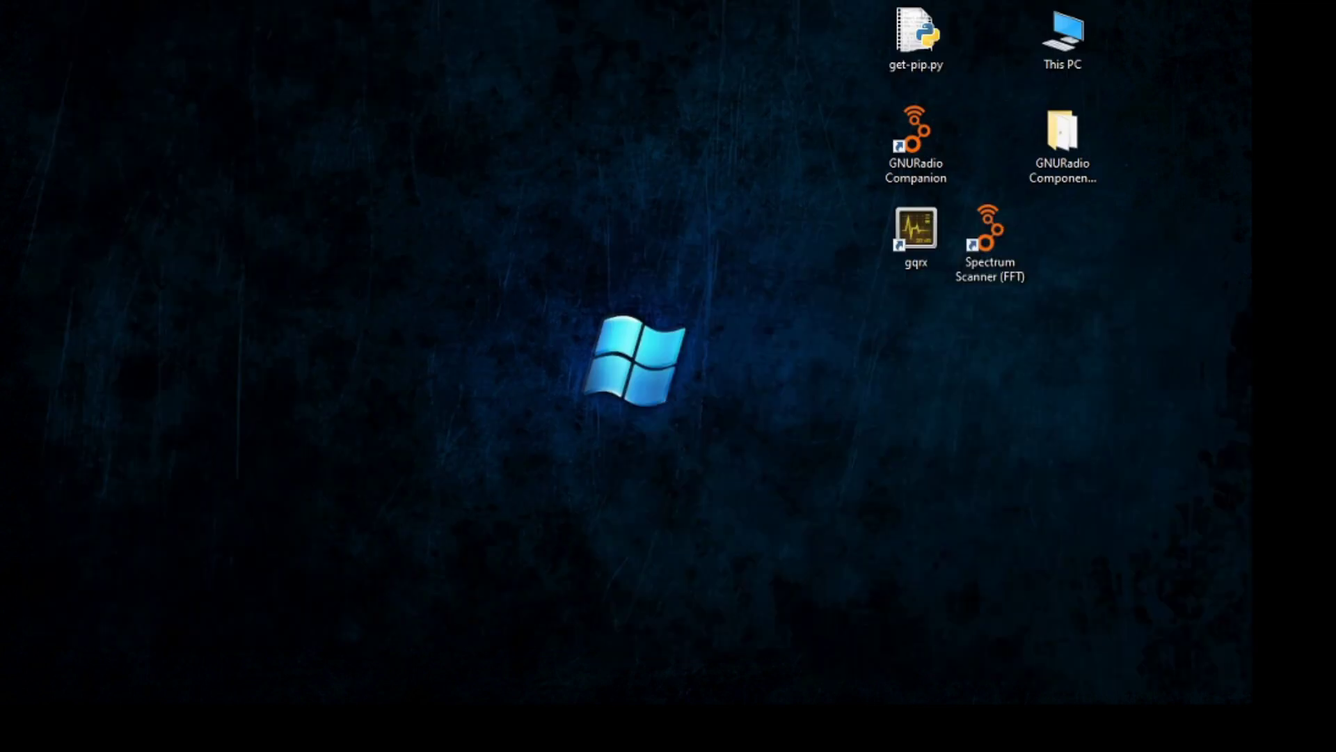